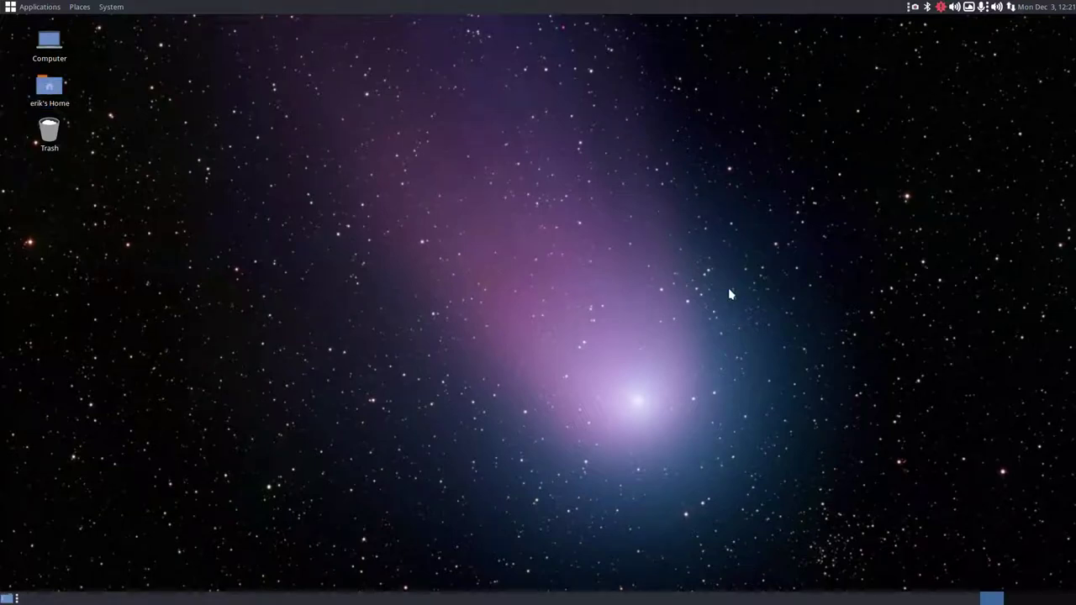
# Launch Termite from the system tools, examine the system information it shows, and close the terminal
pyautogui.click(113, 6)
pyautogui.moveTo(85, 6)
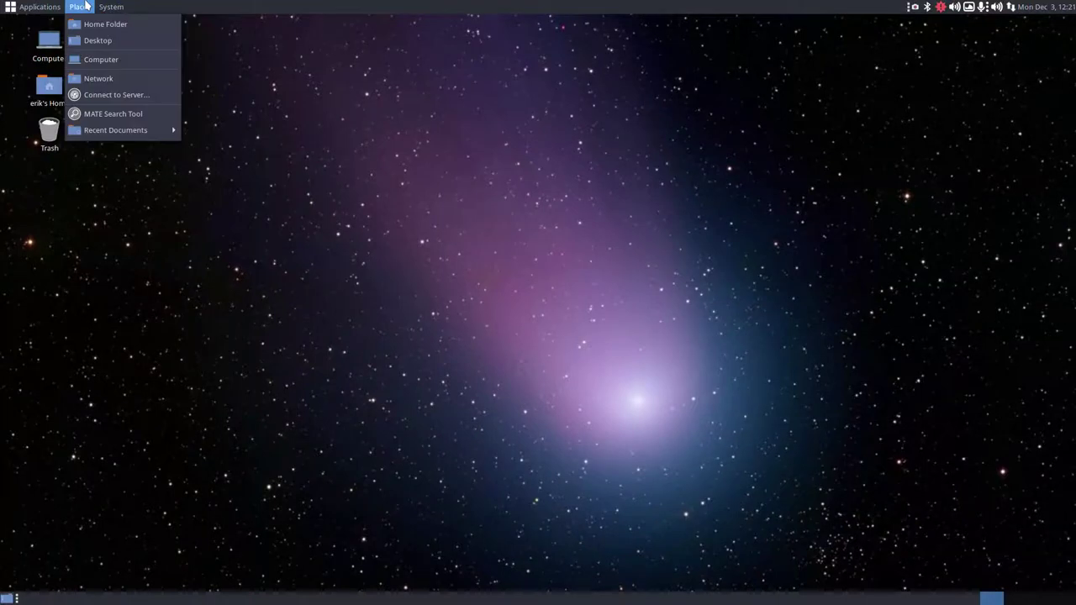
pyautogui.moveTo(47, 6)
pyautogui.moveTo(40, 29)
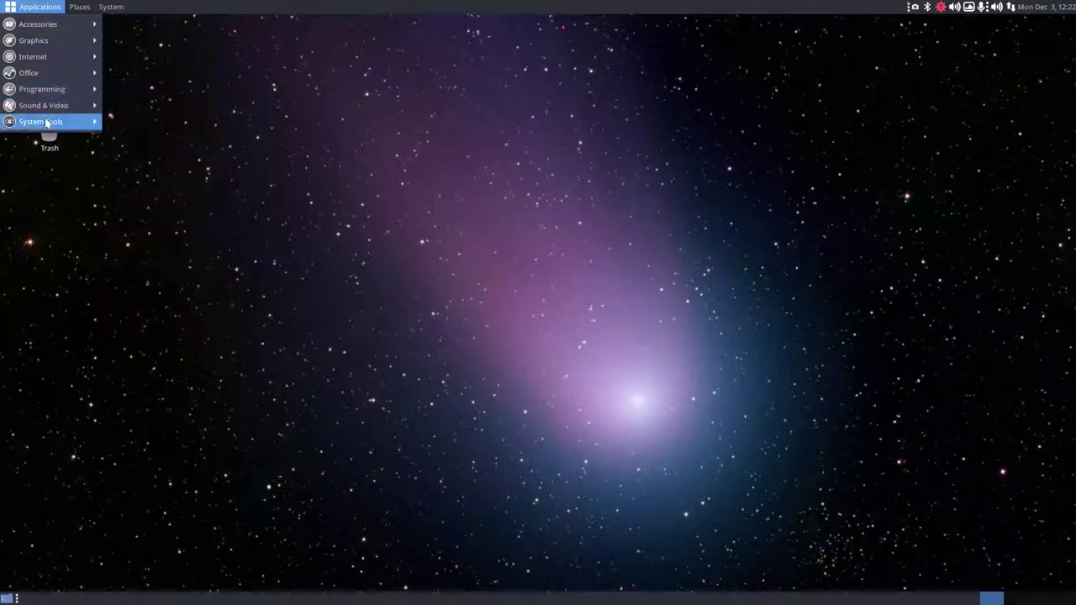
pyautogui.moveTo(84, 123)
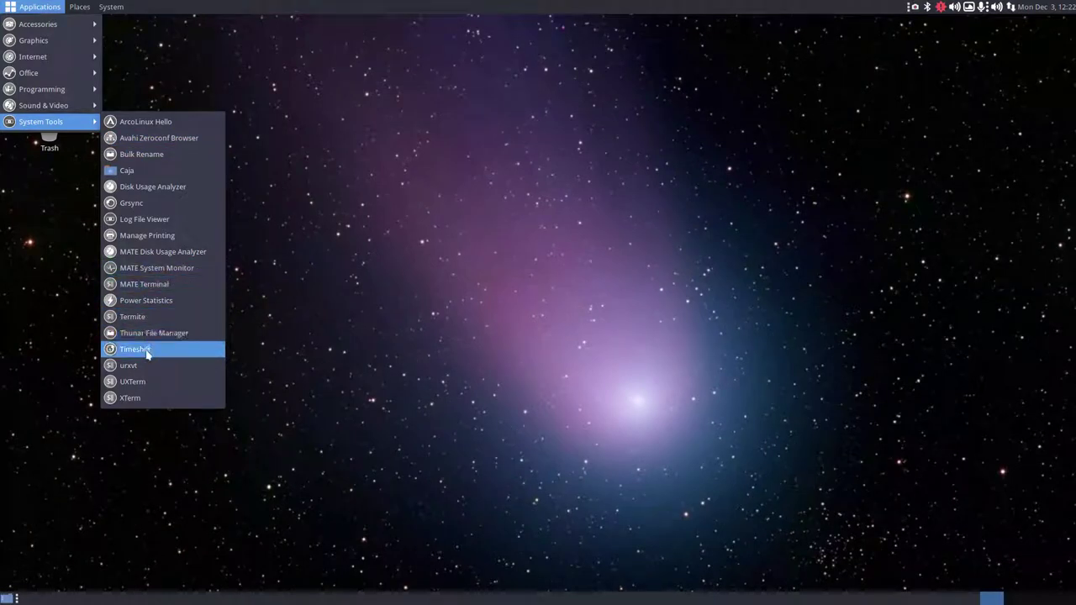
pyautogui.click(139, 317)
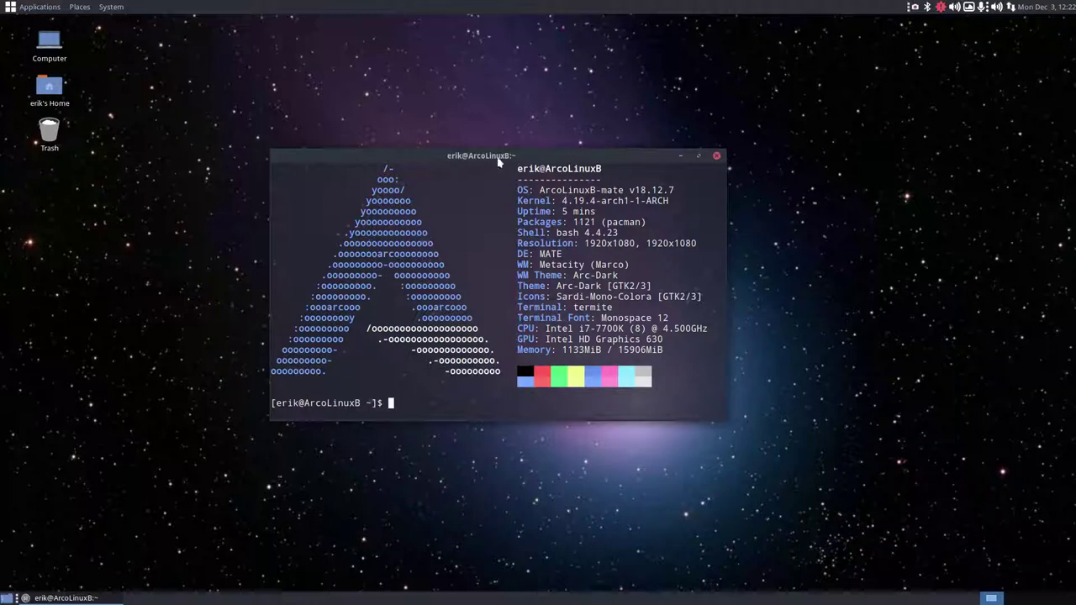
pyautogui.moveTo(497, 157); pyautogui.dragTo(485, 115)
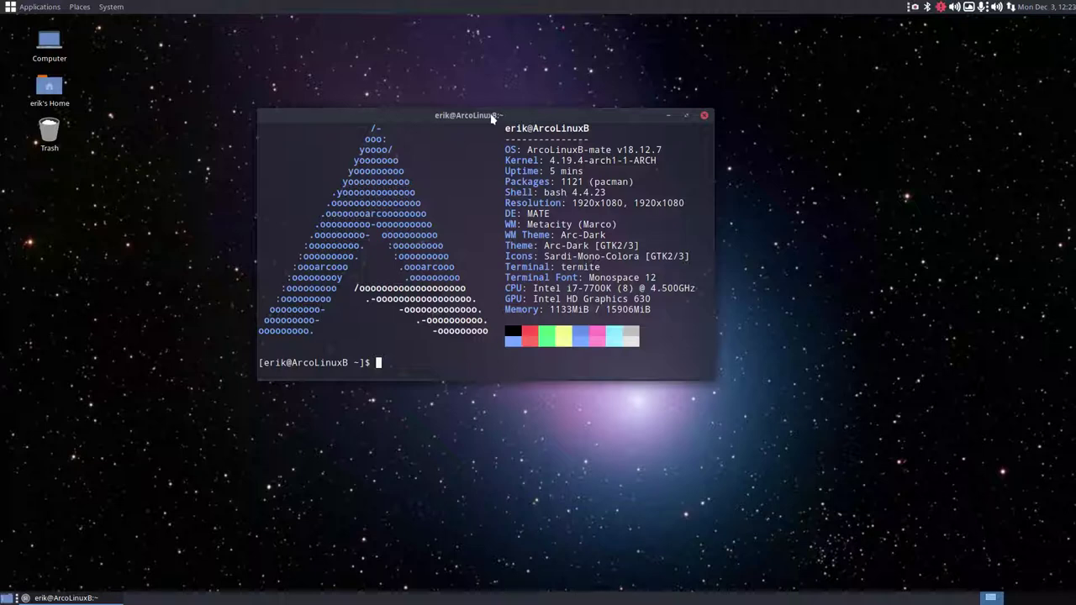
pyautogui.moveTo(492, 117); pyautogui.dragTo(528, 130)
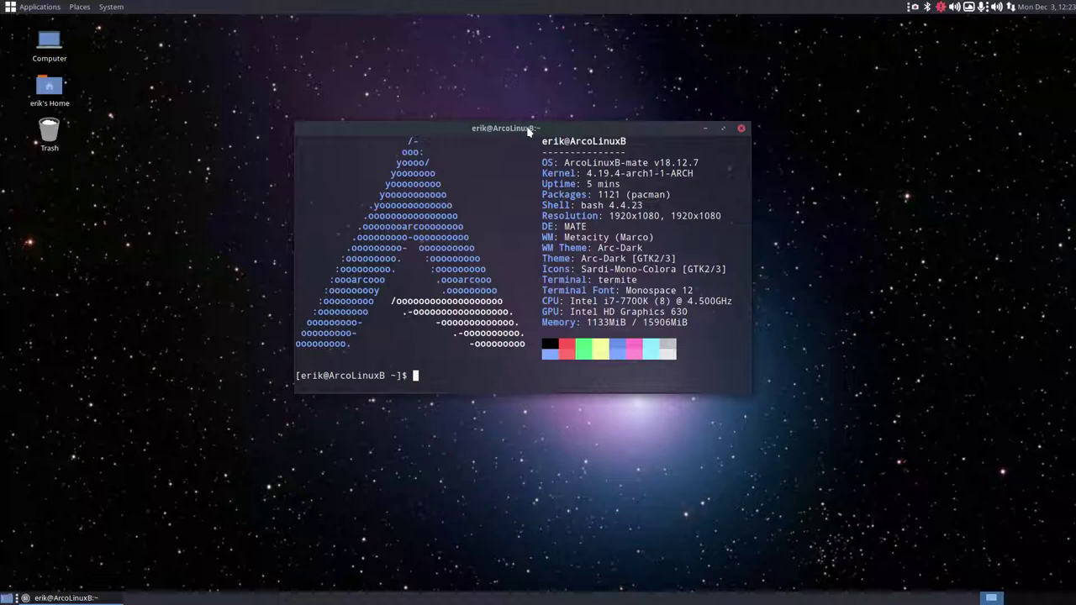
pyautogui.click(742, 127)
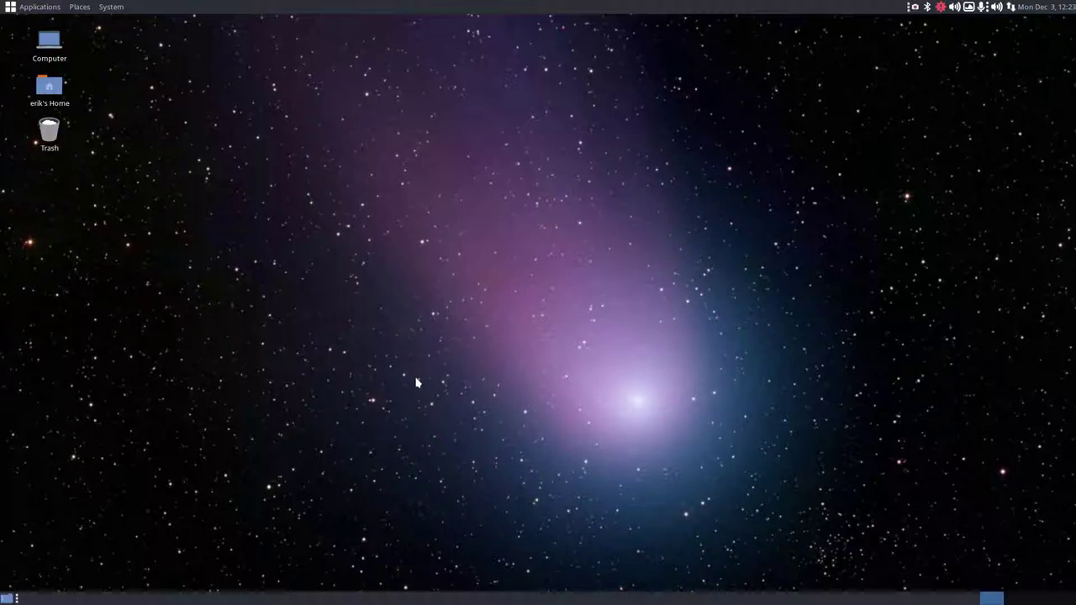
# Add a custom keyboard shortcut named termite that runs the command termite
pyautogui.click(112, 7)
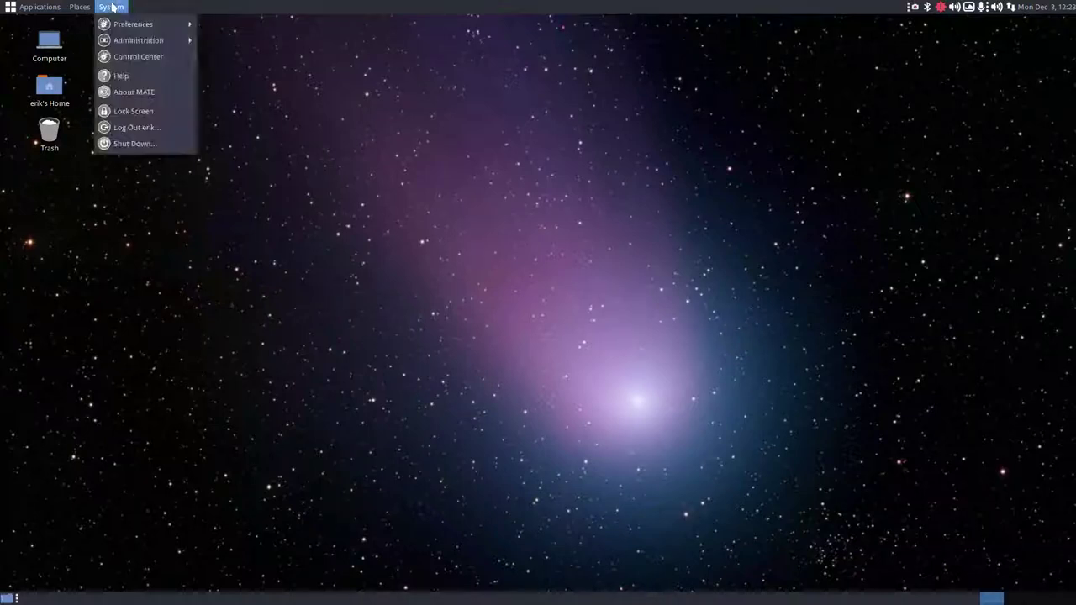
pyautogui.moveTo(135, 24)
pyautogui.moveTo(223, 27)
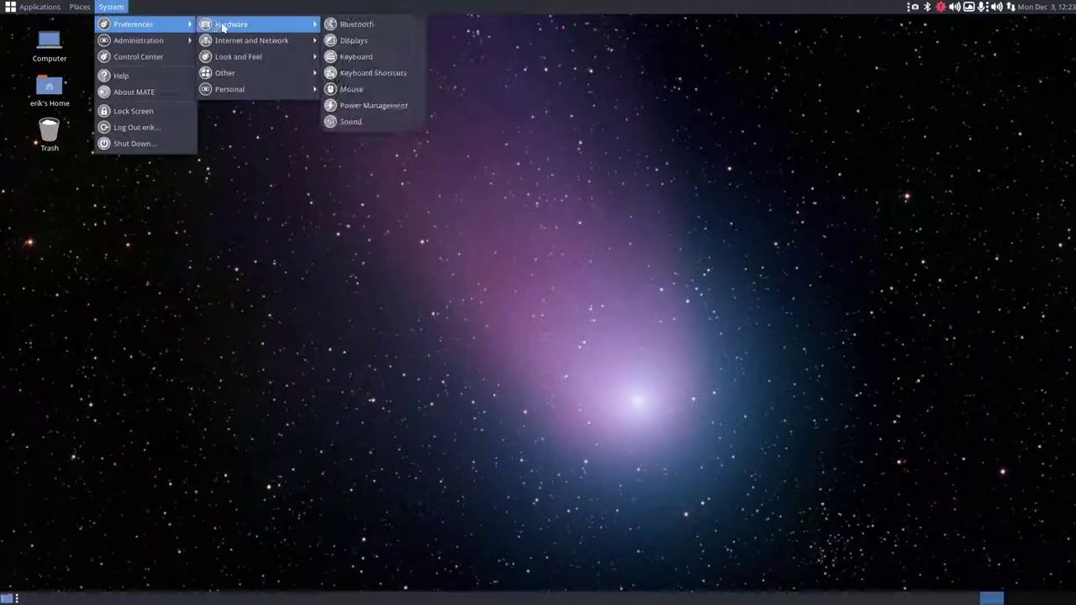
pyautogui.click(375, 74)
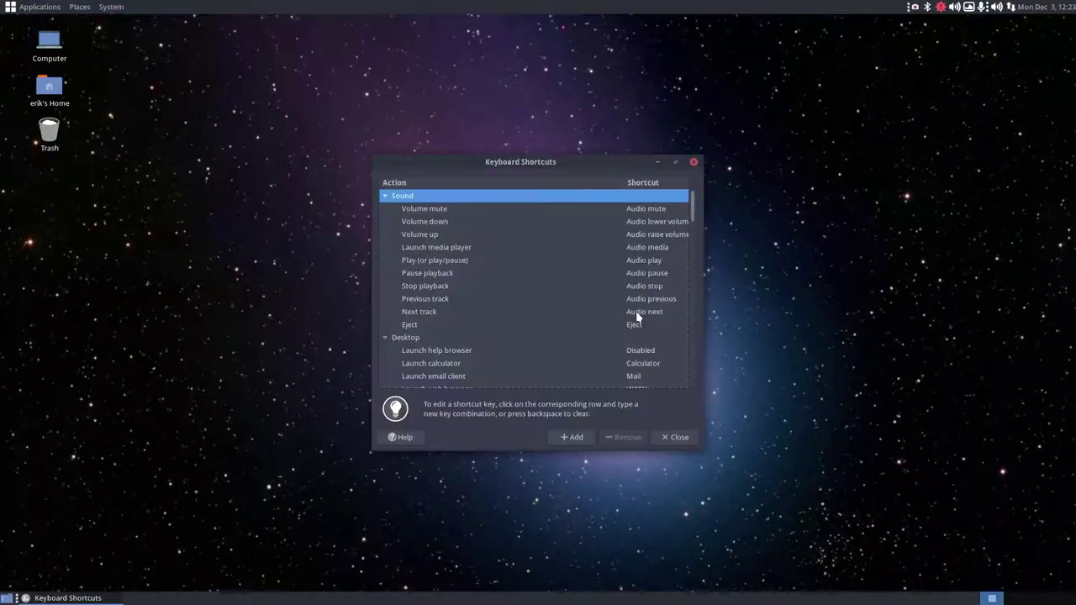
pyautogui.scroll(-10, 543, 328)
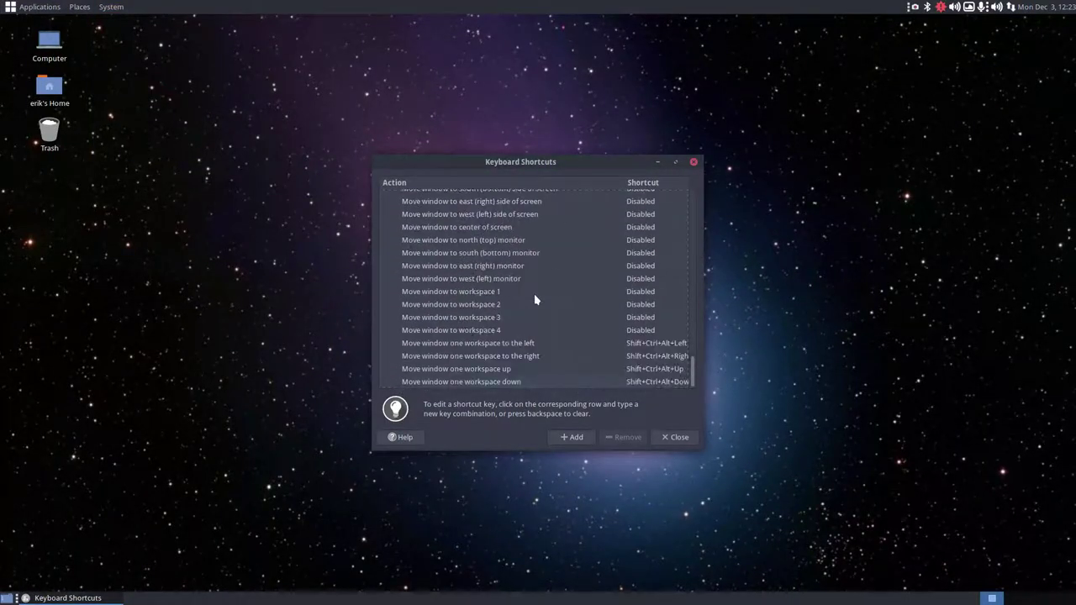
pyautogui.click(572, 438)
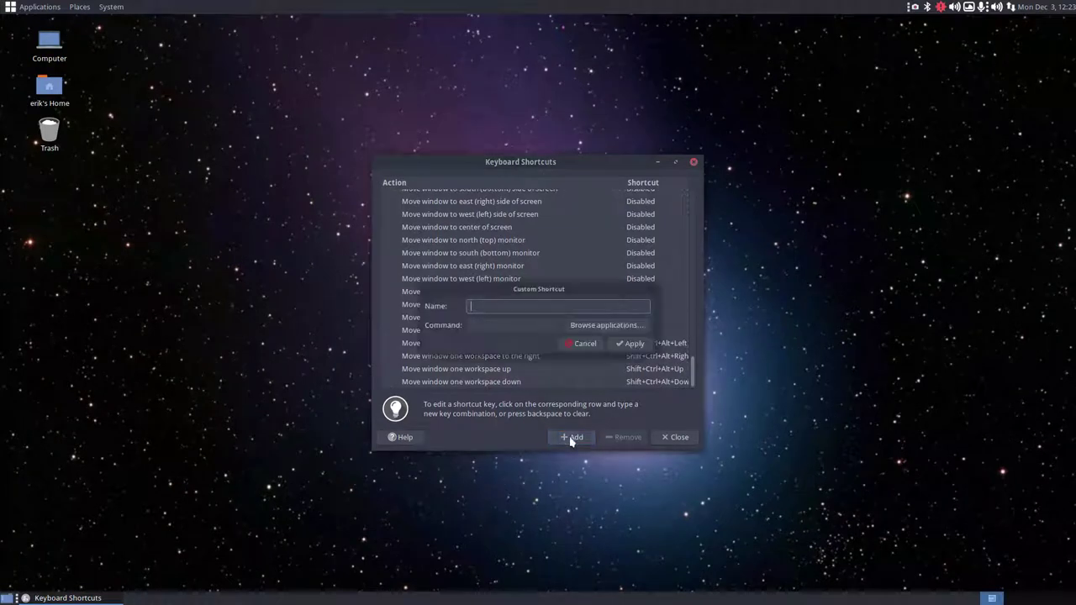
pyautogui.write('termite')
pyautogui.click(503, 326)
pyautogui.write('termite')
pyautogui.press('Return')
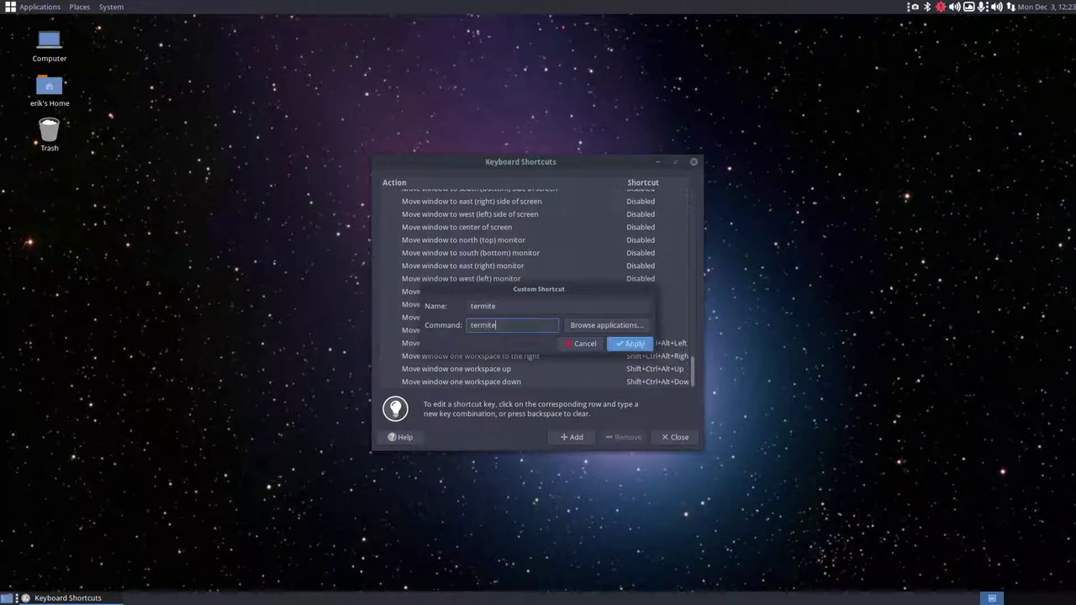
# Assign Ctrl+Alt+T to the custom termite shortcut and close the keyboard shortcut settings
pyautogui.click(639, 382)
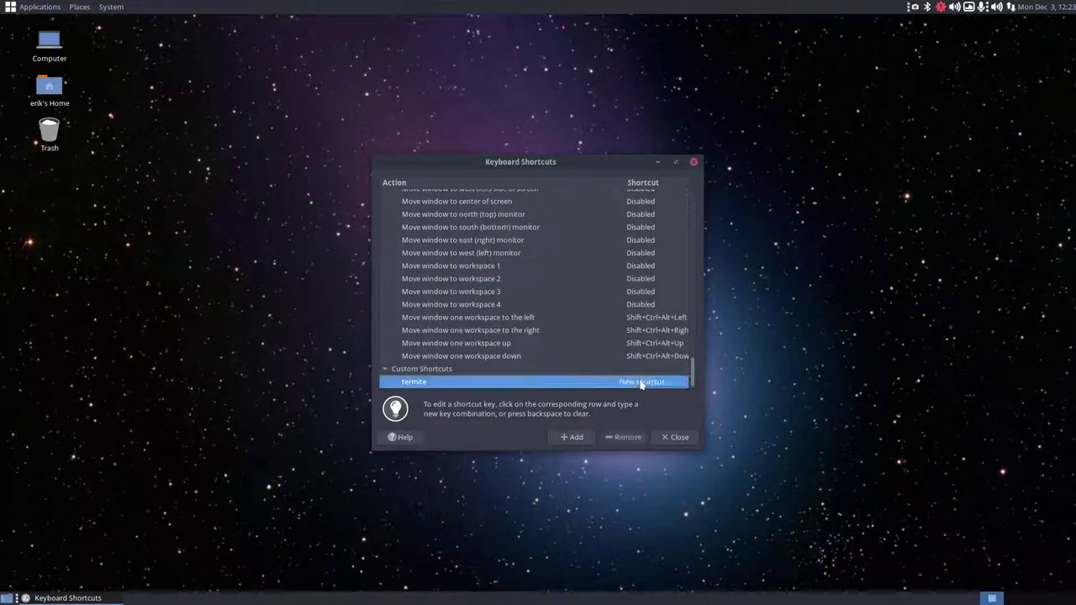
pyautogui.hotkey('ctrl', 'alt', 't')
pyautogui.click(673, 437)
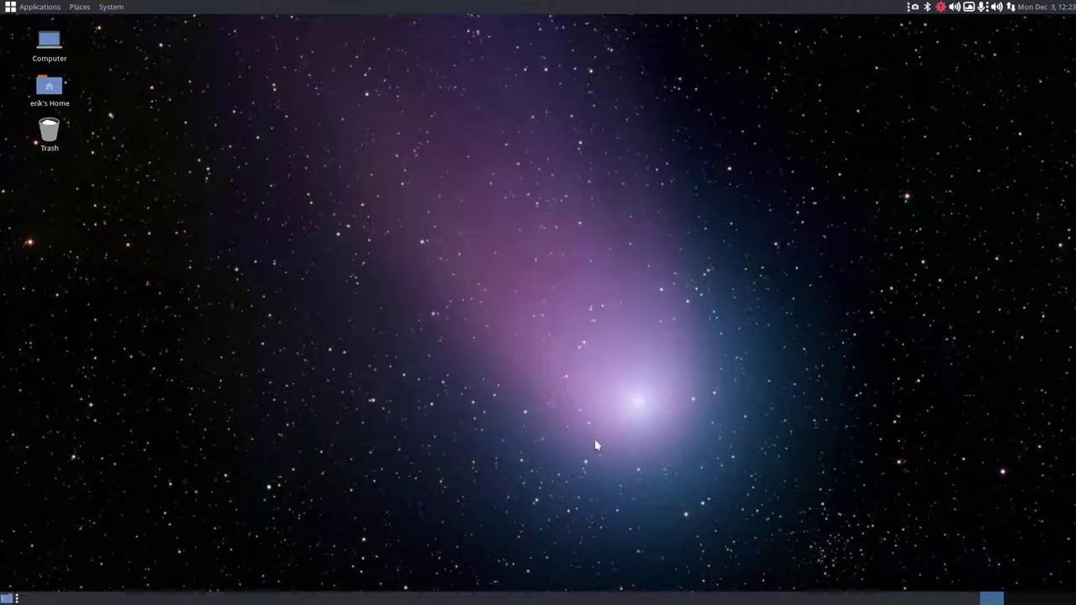
# Open a Termite terminal with the new Ctrl+Alt+T shortcut and move its window near the top centre of the desktop
pyautogui.hotkey('ctrl', 'alt', 't')
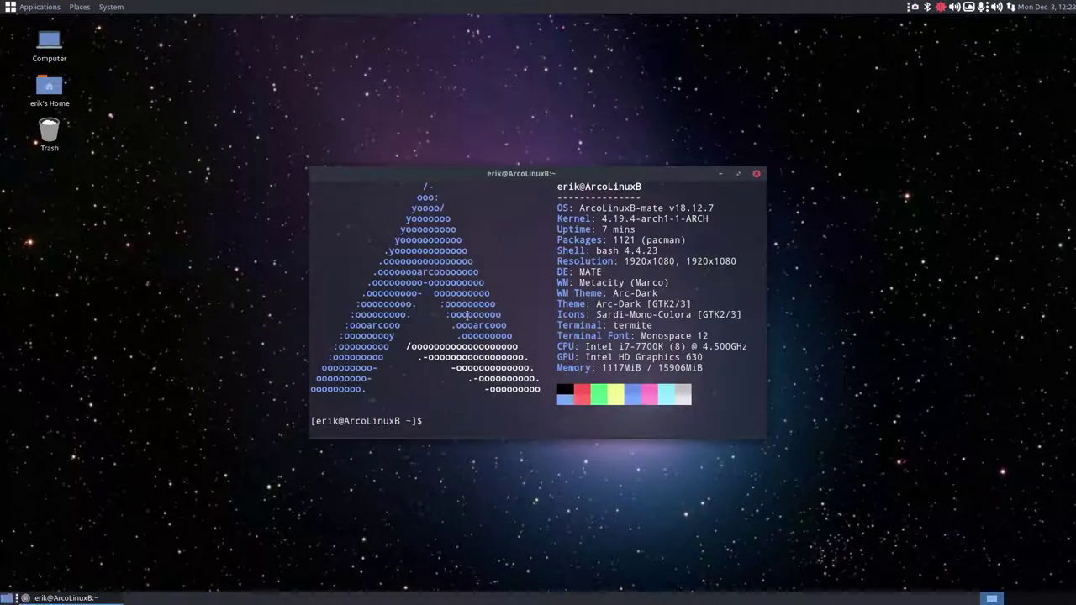
pyautogui.moveTo(515, 181); pyautogui.dragTo(723, 88)
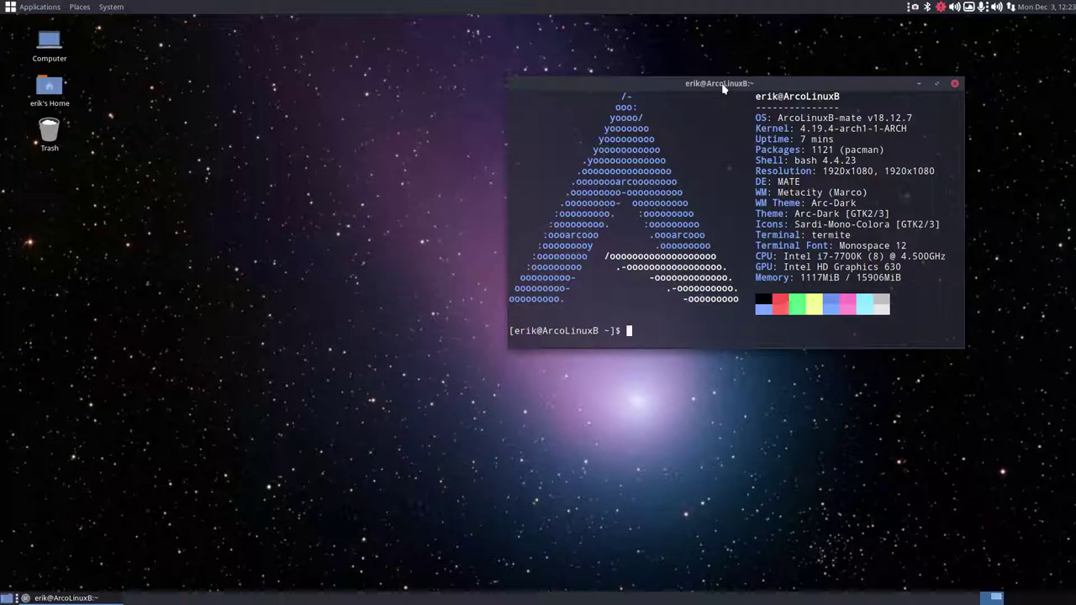
pyautogui.moveTo(794, 84); pyautogui.dragTo(637, 55)
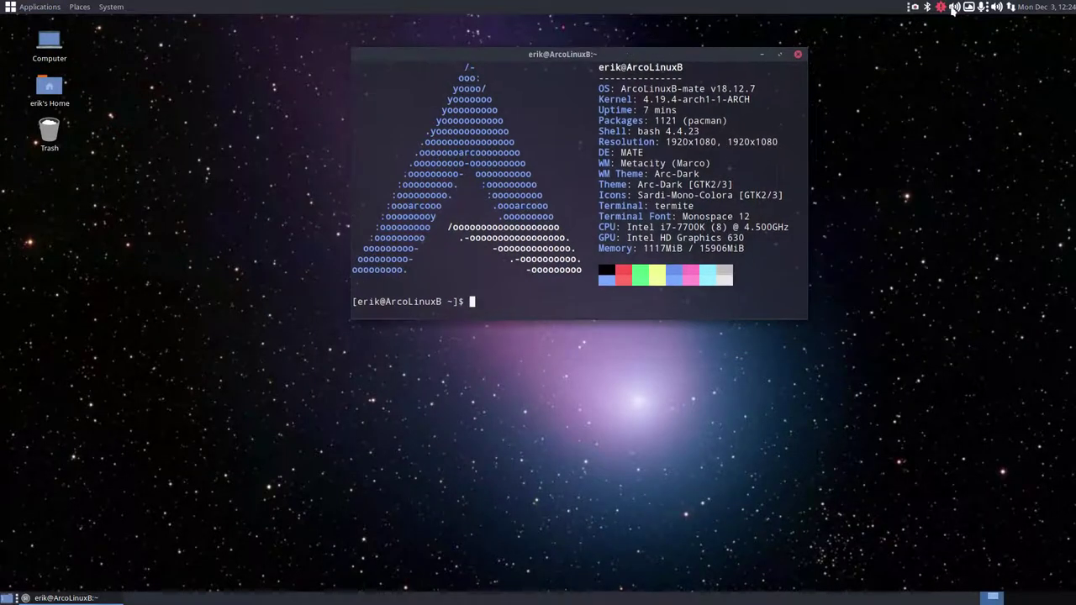
# Run the update command, authenticate with the sudo password, and make the terminal window taller
pyautogui.write('update')
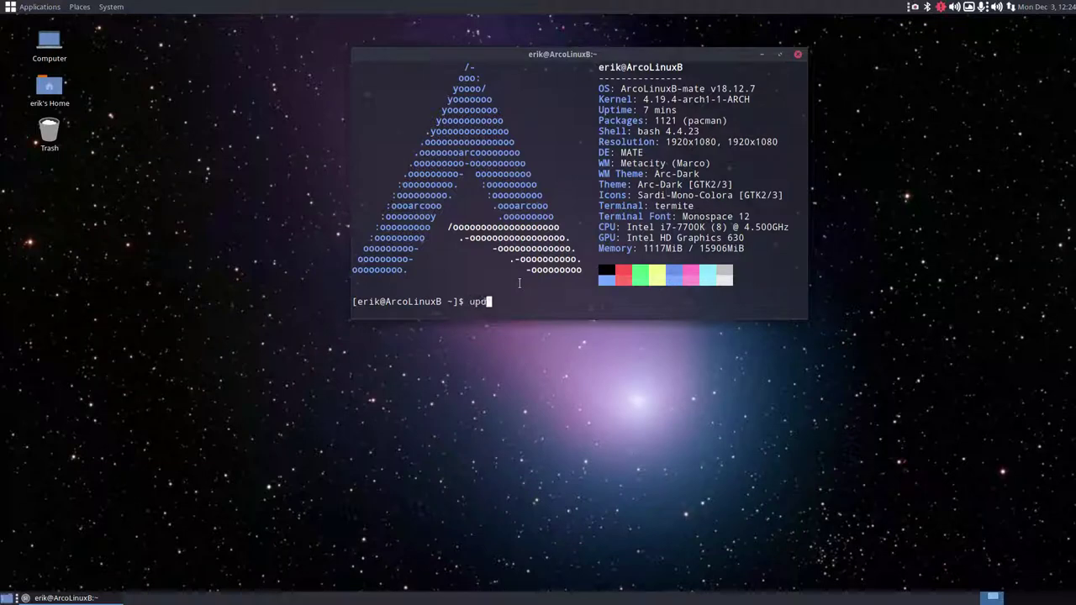
pyautogui.press('Return')
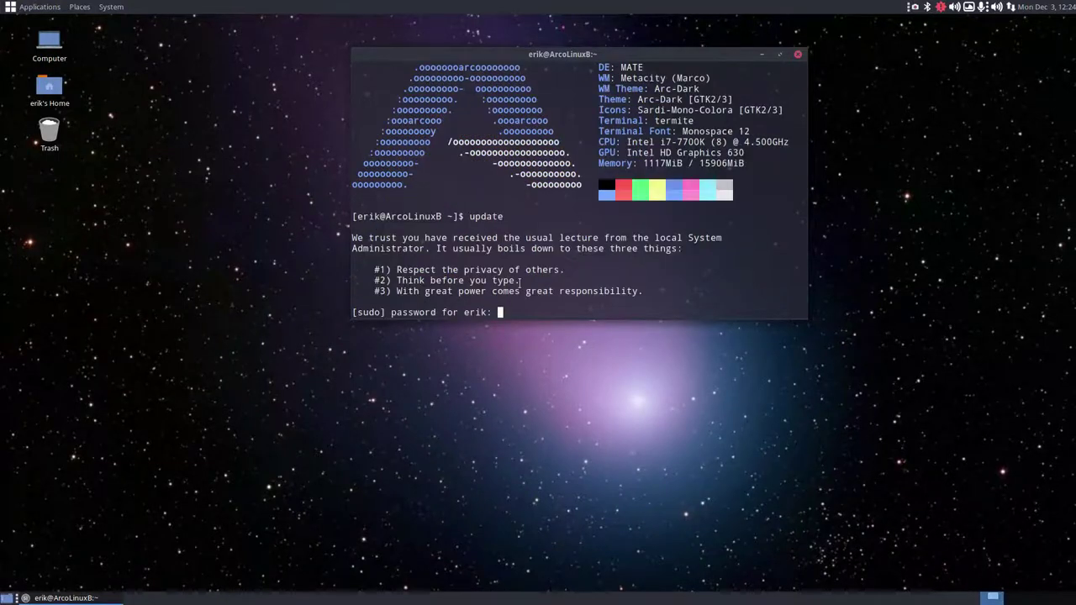
pyautogui.press('Return')
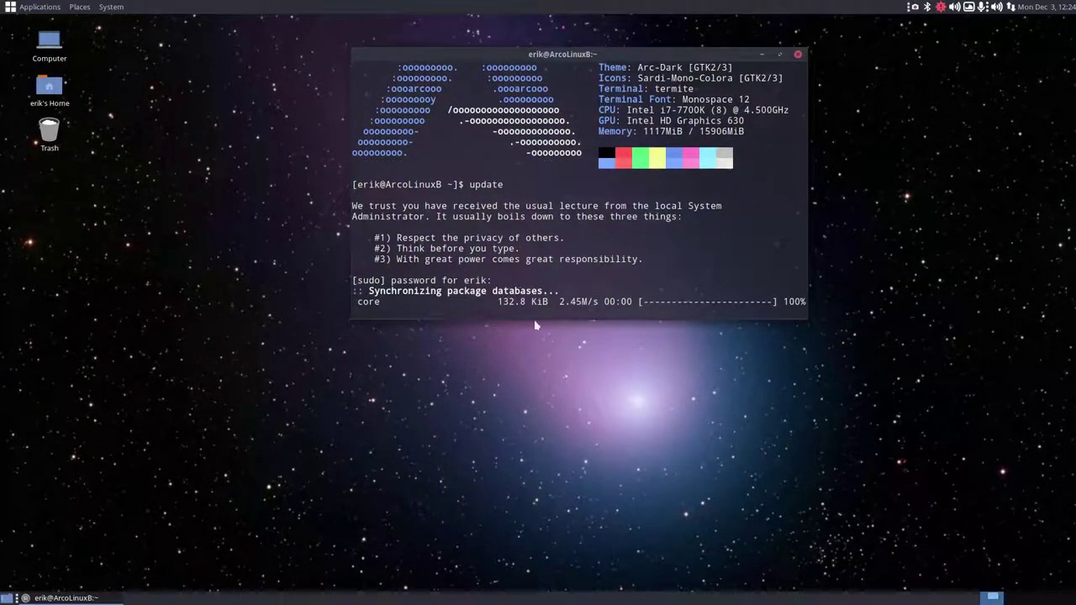
pyautogui.moveTo(544, 320); pyautogui.dragTo(545, 467)
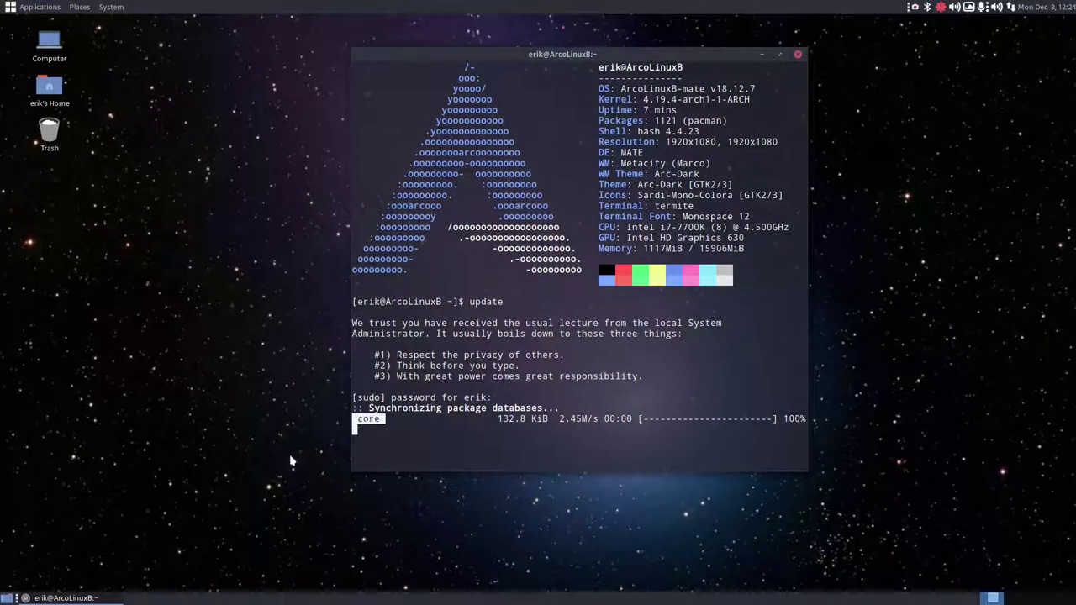
# Open a second terminal and arrange the two terminal windows side by side, with the new one active
pyautogui.click(169, 404)
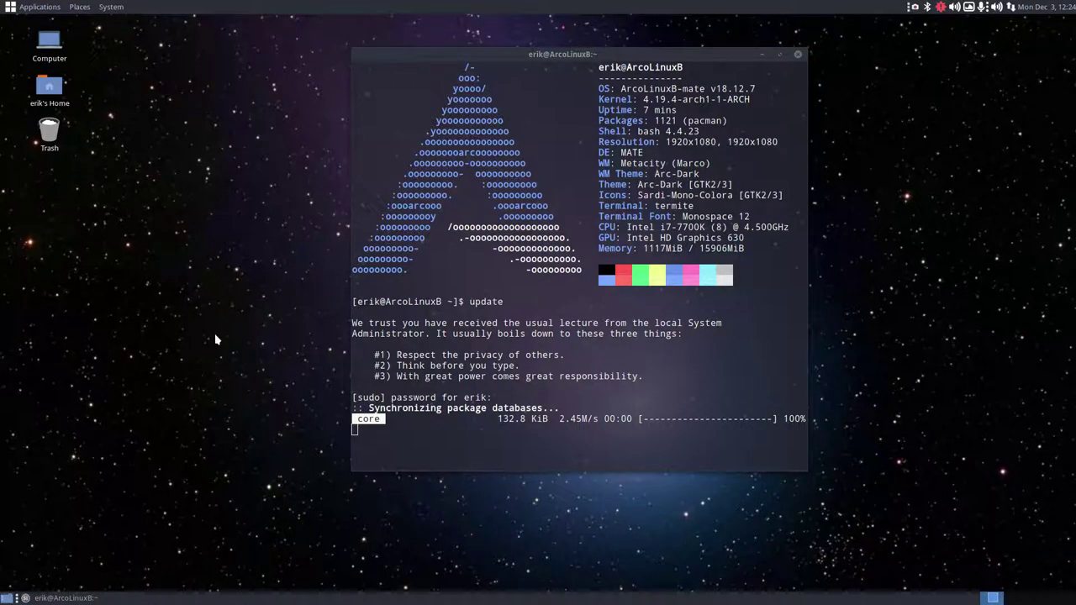
pyautogui.hotkey('ctrl', 'alt', 't')
pyautogui.moveTo(527, 138); pyautogui.dragTo(278, 222)
pyautogui.moveTo(635, 54); pyautogui.dragTo(857, 77)
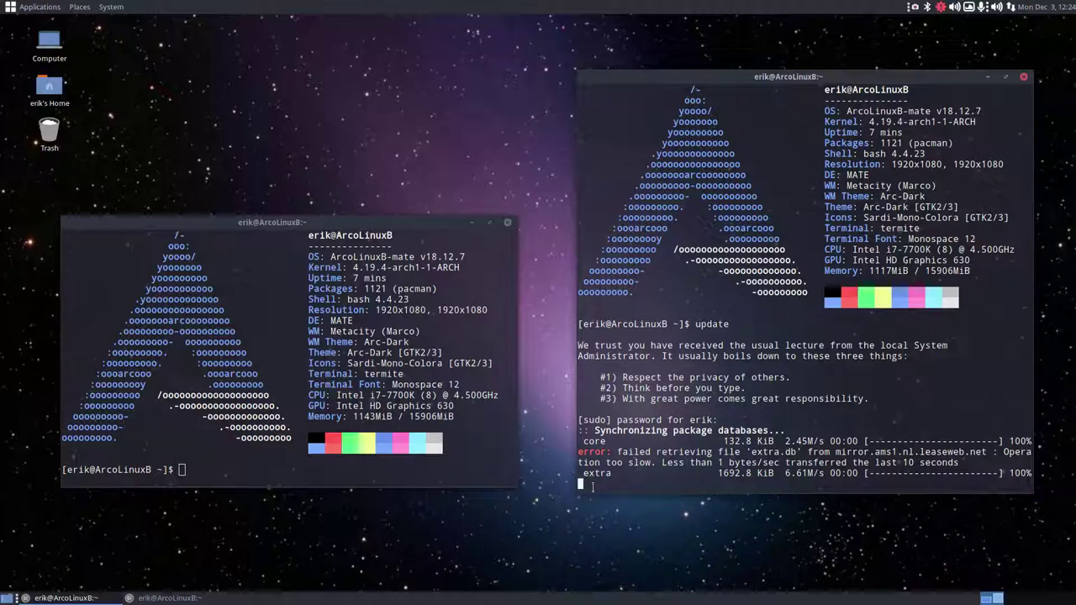
pyautogui.click(221, 475)
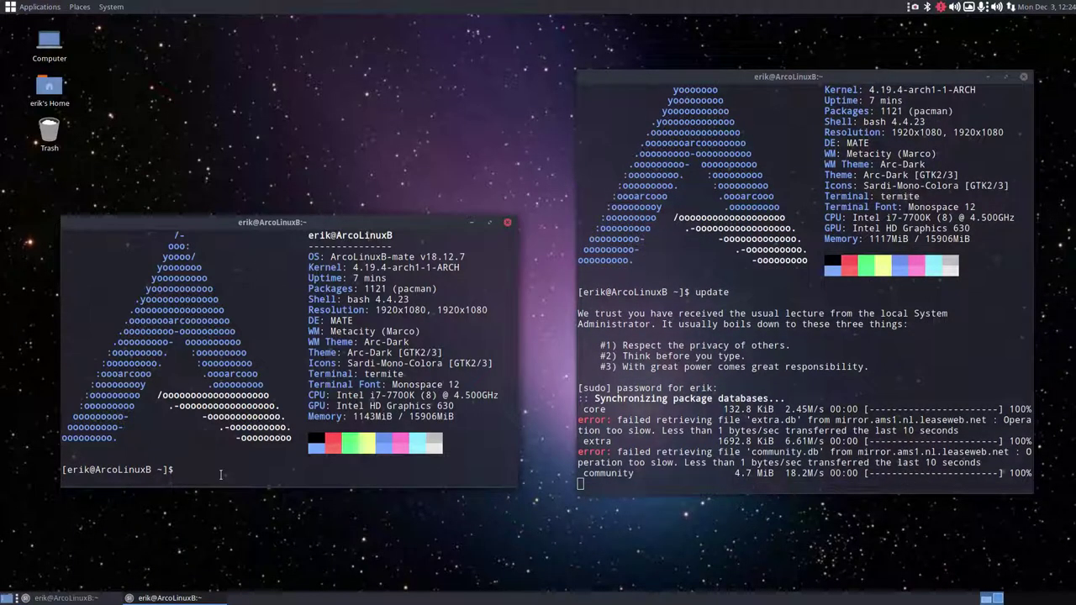
# List the shell aliases in the second terminal, examine the mirror aliases, and close that terminal
pyautogui.write('mi')
pyautogui.press('BackSpace')
pyautogui.press('BackSpace')
pyautogui.write('alias')
pyautogui.press('Return')
pyautogui.scroll(6, 223, 471)
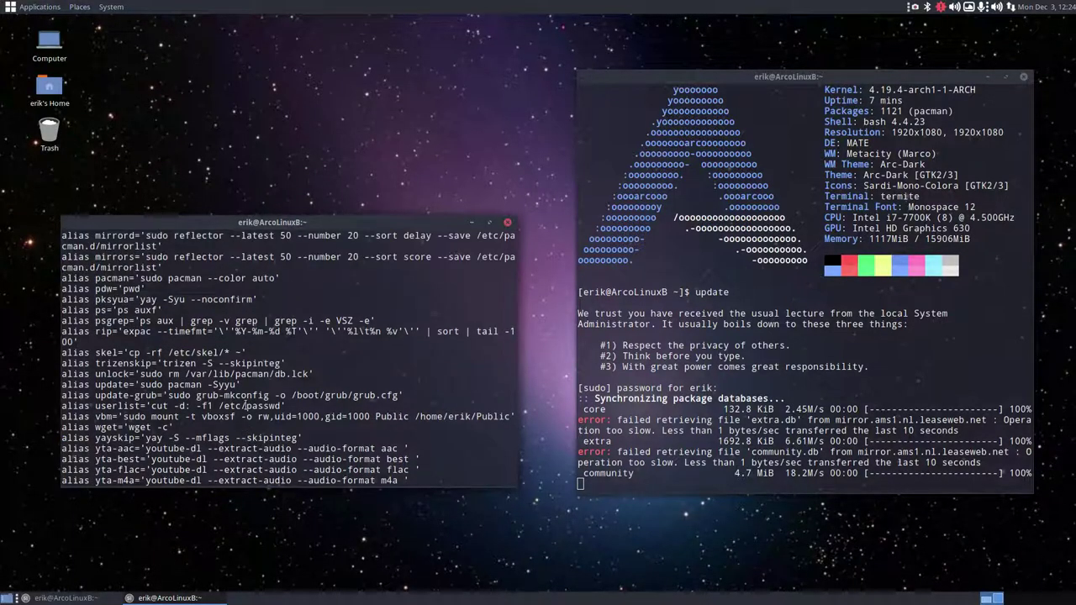
pyautogui.moveTo(137, 321); pyautogui.dragTo(91, 321)
pyautogui.click(124, 361)
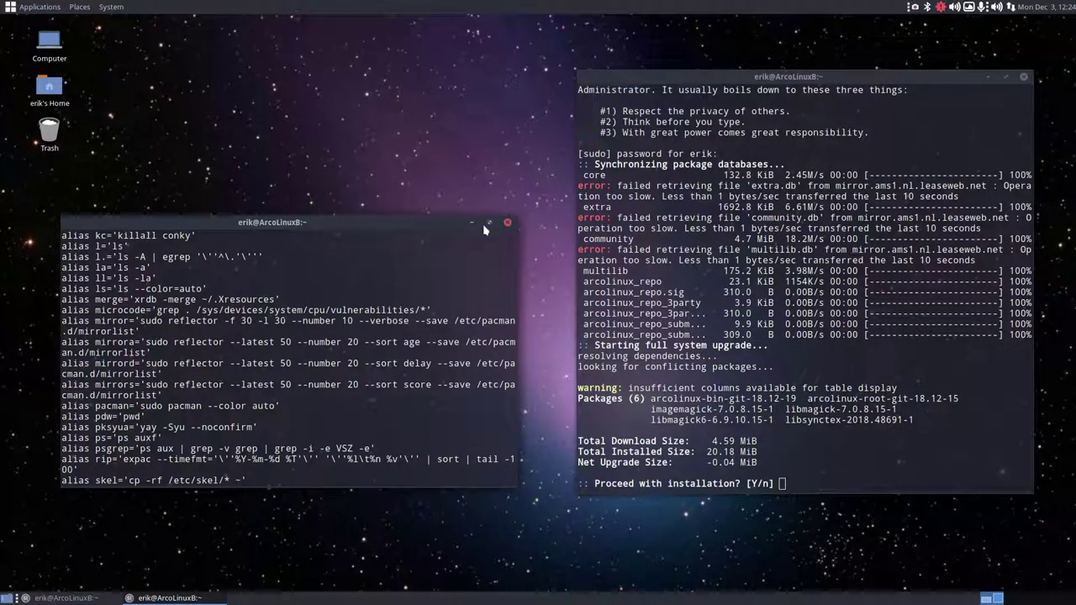
pyautogui.click(507, 224)
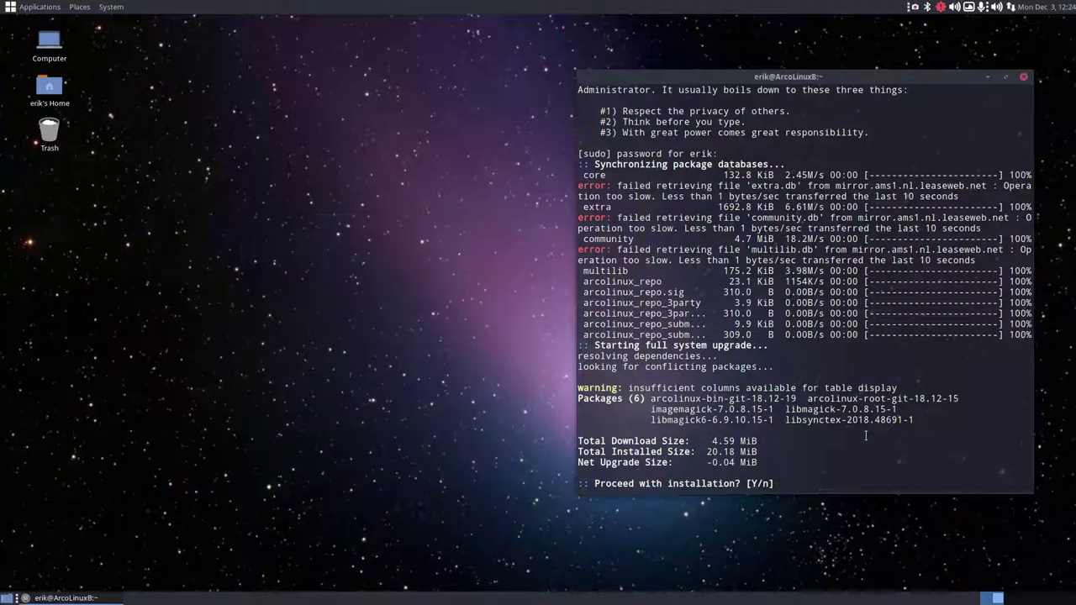
# Abort the pending upgrade in the remaining terminal and refresh the pacman mirror list with the mirrora alias
pyautogui.hotkey('ctrl', 'c')
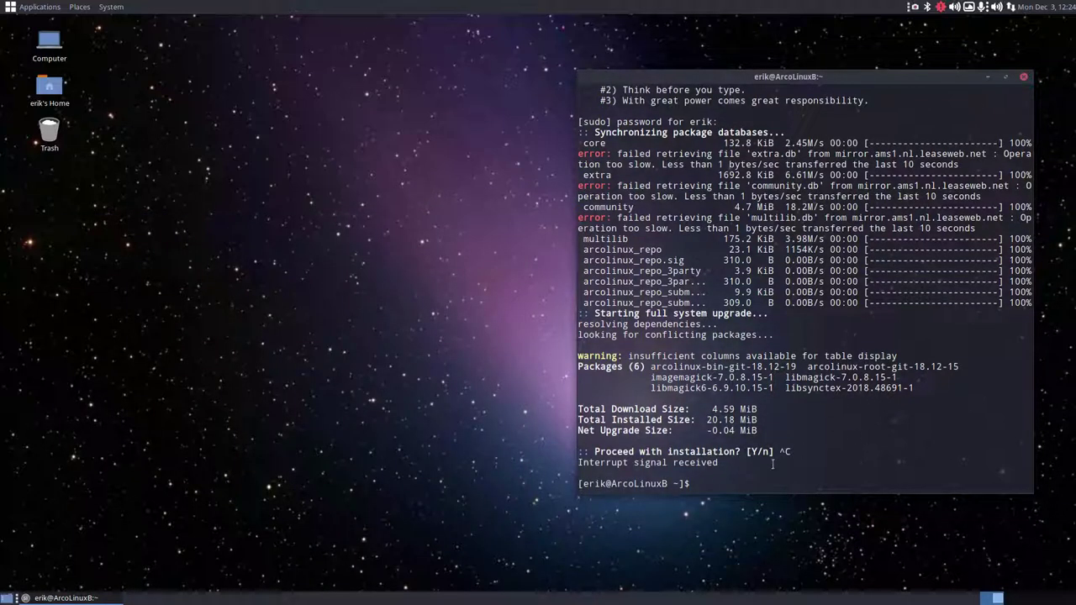
pyautogui.write('mirrora')
pyautogui.press('Return')
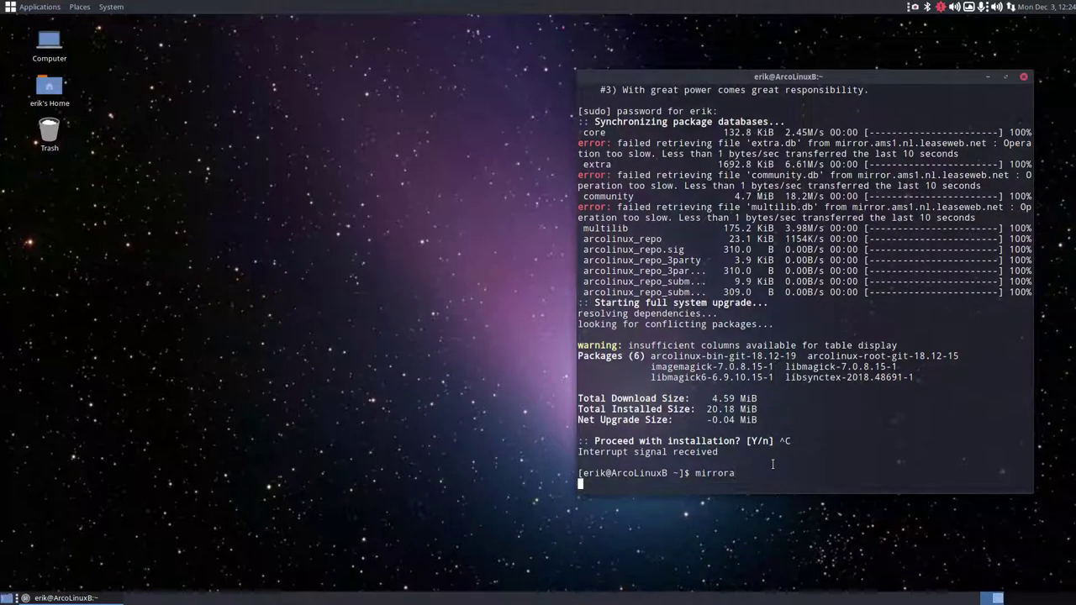
# Run update again, highlight arcolinux-bin-git and arcolinux-root-git in the package list, and accept the installation
pyautogui.write('update')
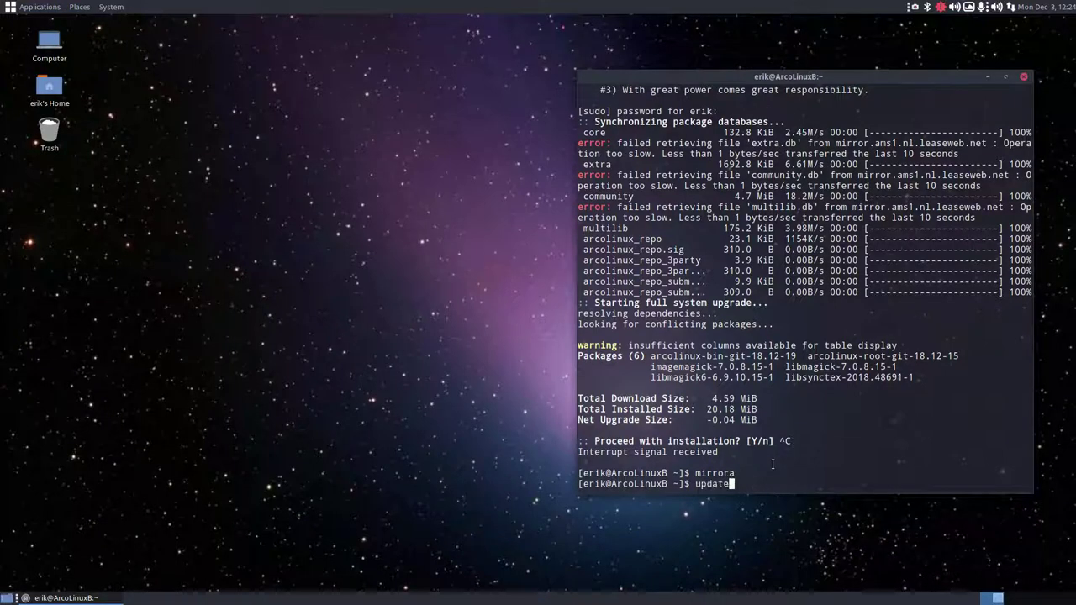
pyautogui.press('Return')
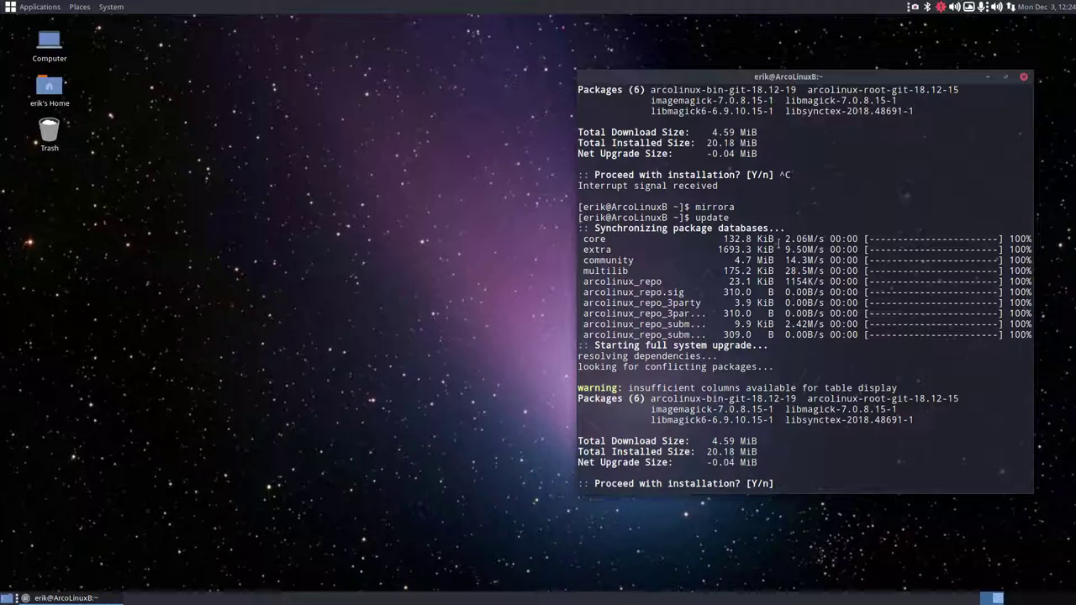
pyautogui.moveTo(811, 76); pyautogui.dragTo(596, 85)
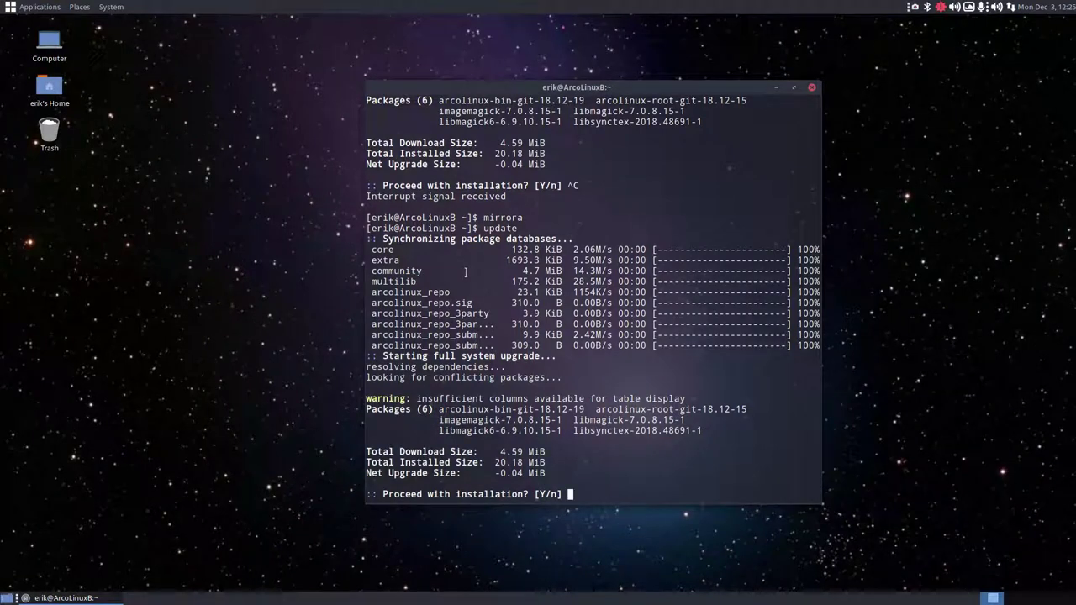
pyautogui.moveTo(439, 408); pyautogui.dragTo(743, 410)
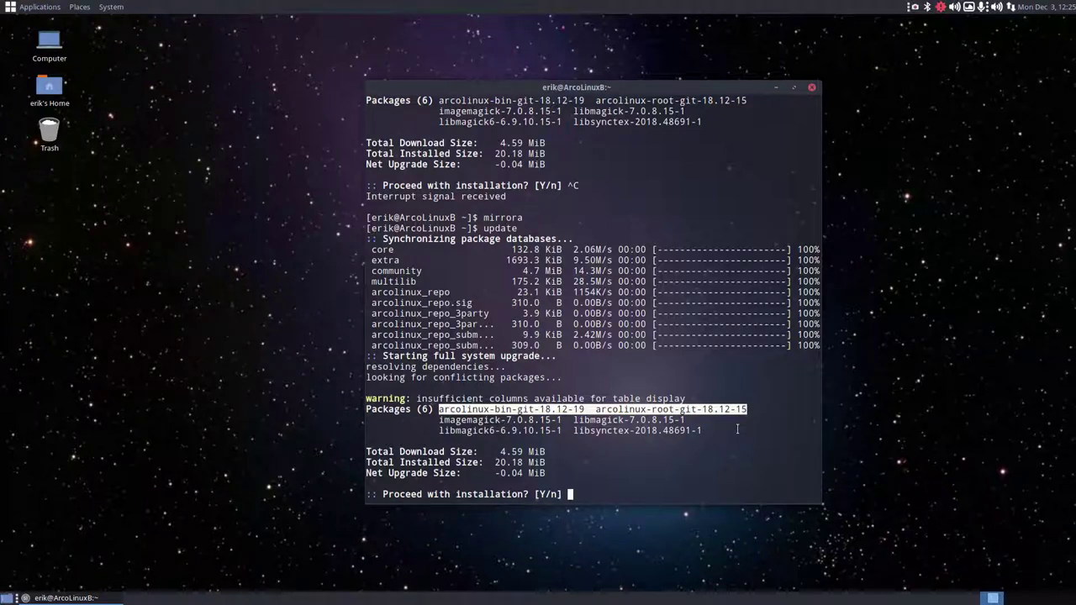
pyautogui.press('Return')
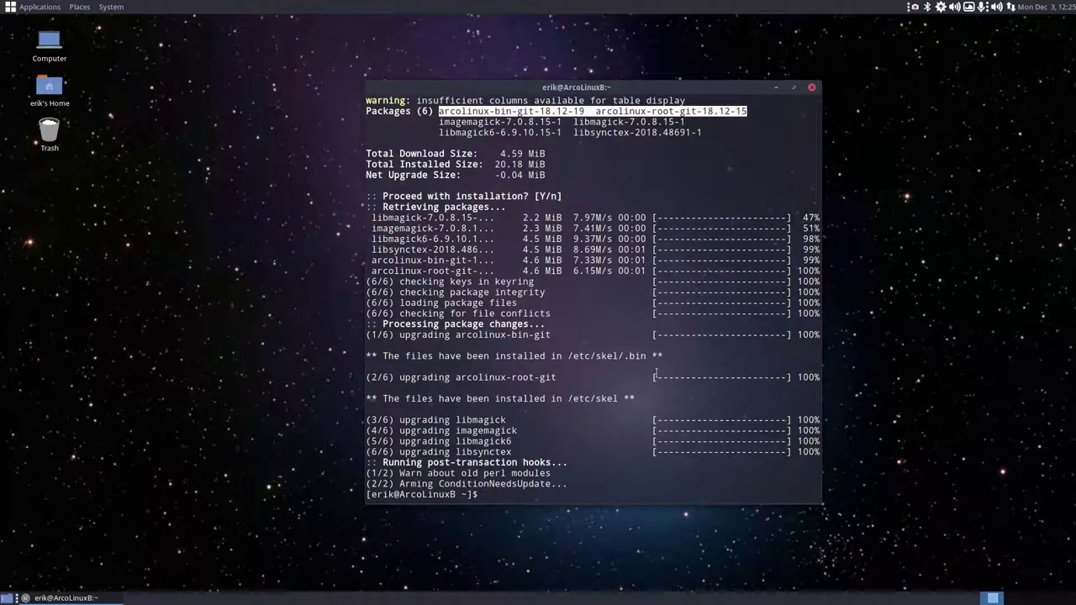
# Highlight the notice about files installed in /etc/skel/.bin and run the skel alias
pyautogui.moveTo(366, 355); pyautogui.dragTo(629, 355)
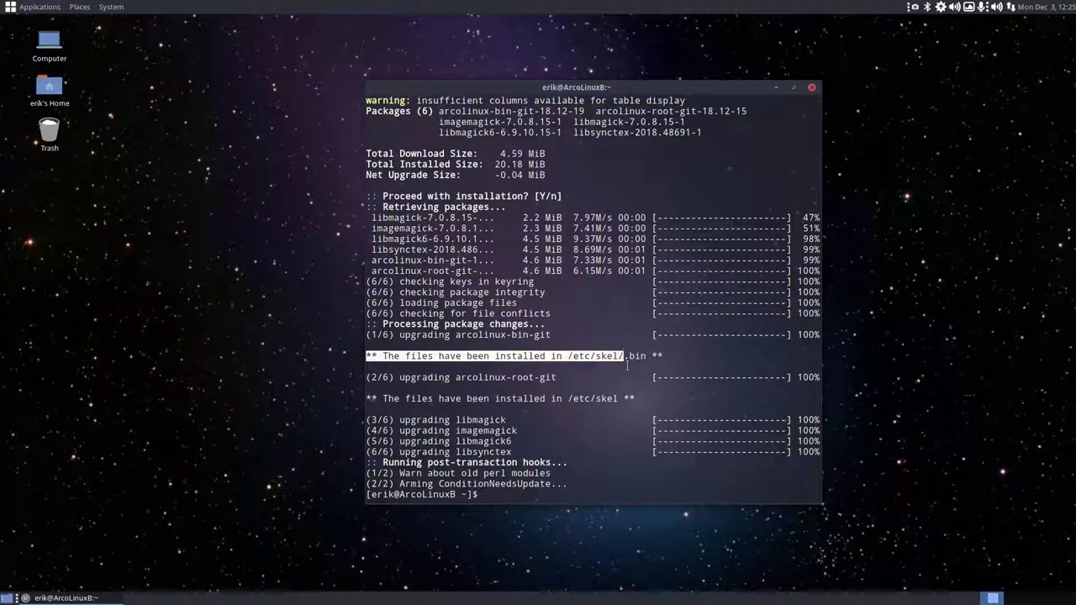
pyautogui.click(527, 495)
pyautogui.write('skel')
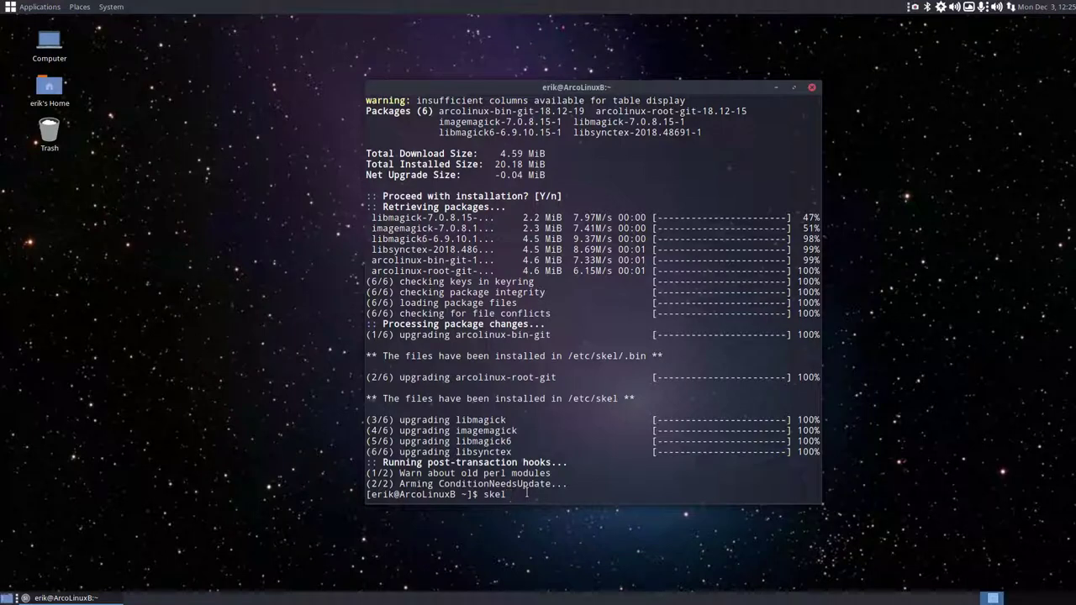
pyautogui.press('Return')
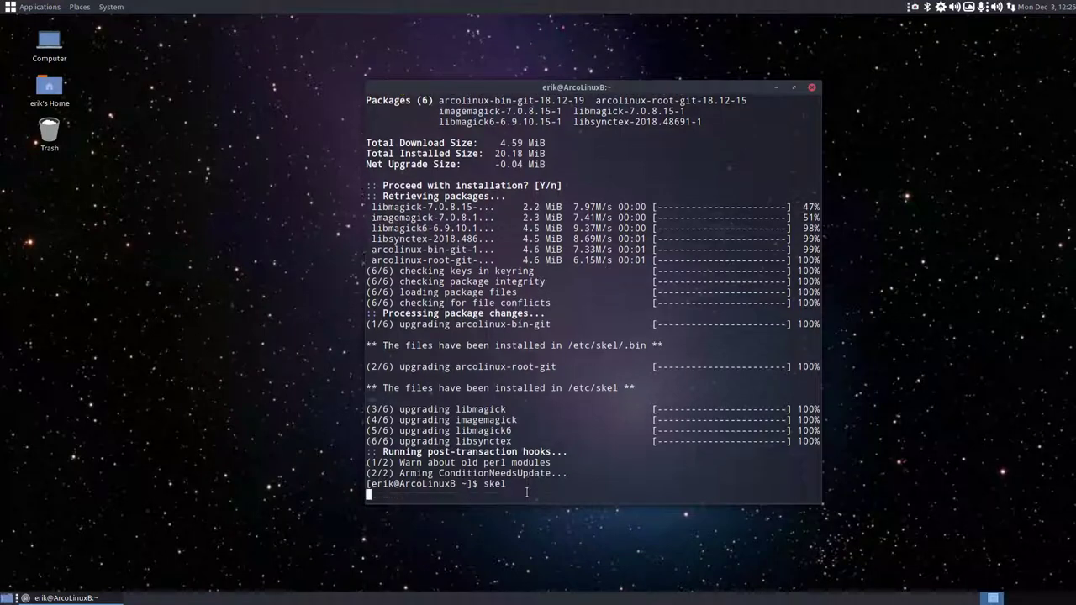
# List the shell aliases, examine the definition of the skel alias, and close the terminal
pyautogui.write('alias')
pyautogui.press('Return')
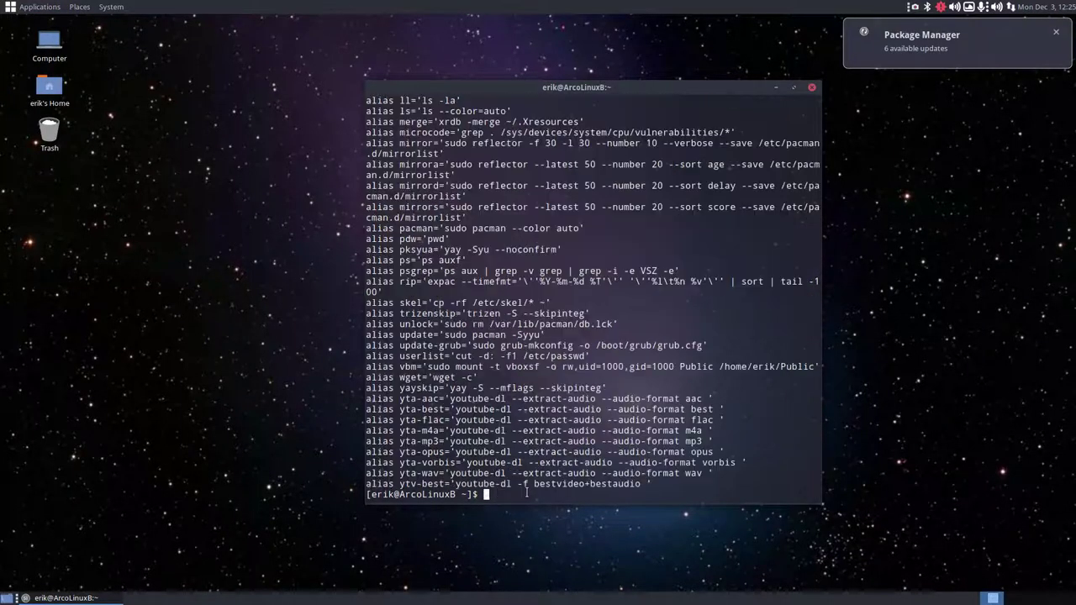
pyautogui.moveTo(438, 302); pyautogui.dragTo(820, 305)
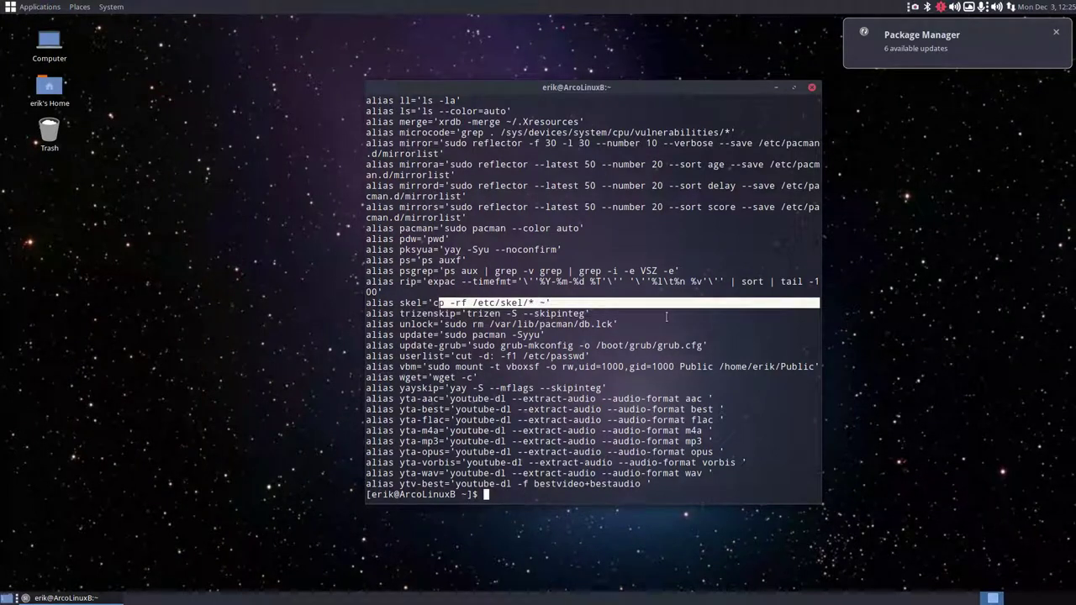
pyautogui.click(520, 303)
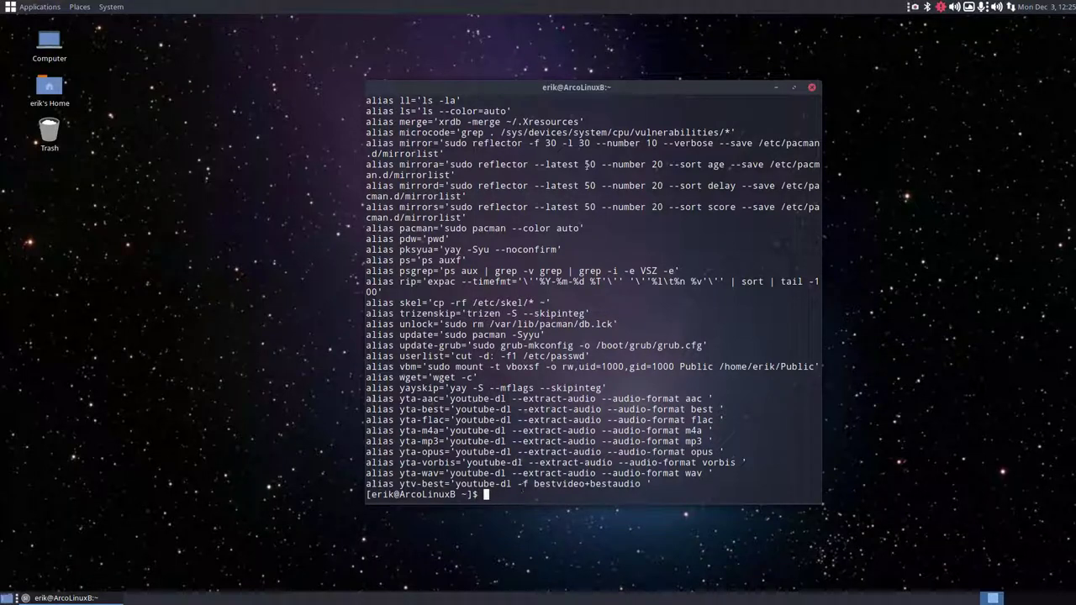
pyautogui.click(813, 87)
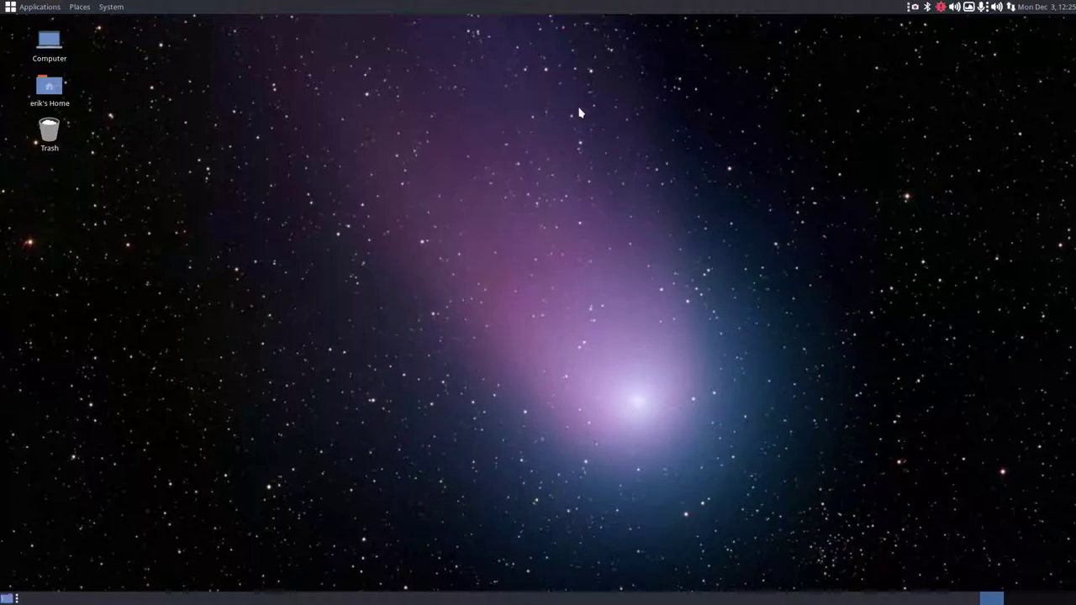
# Open the home folder maximized with hidden files shown, and select .bashrc and .bashrc-latest
pyautogui.doubleClick(58, 97)
pyautogui.hotkey('ctrl', 'h')
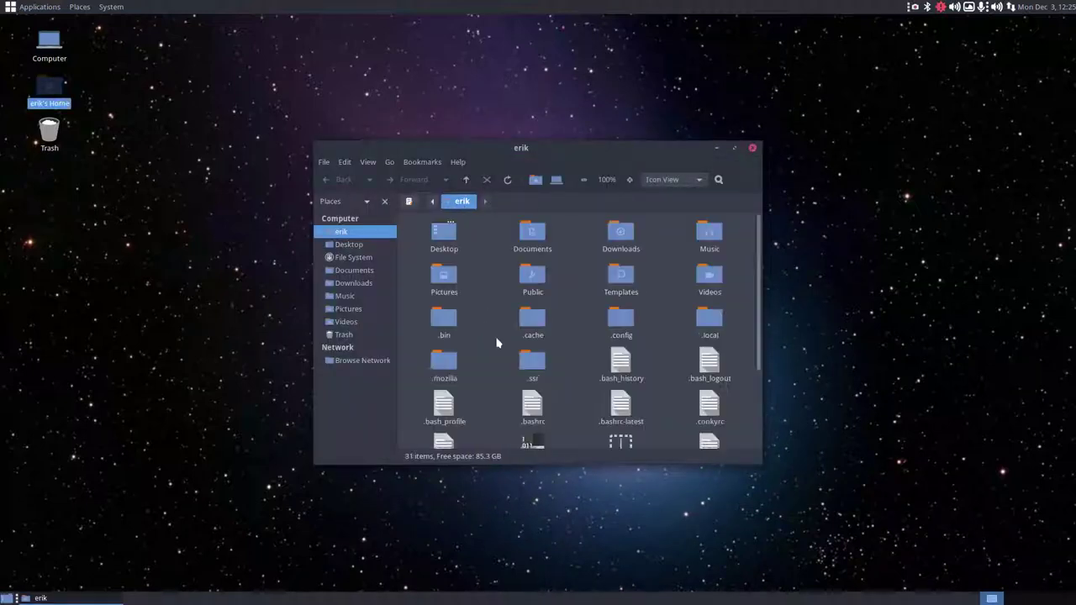
pyautogui.click(734, 148)
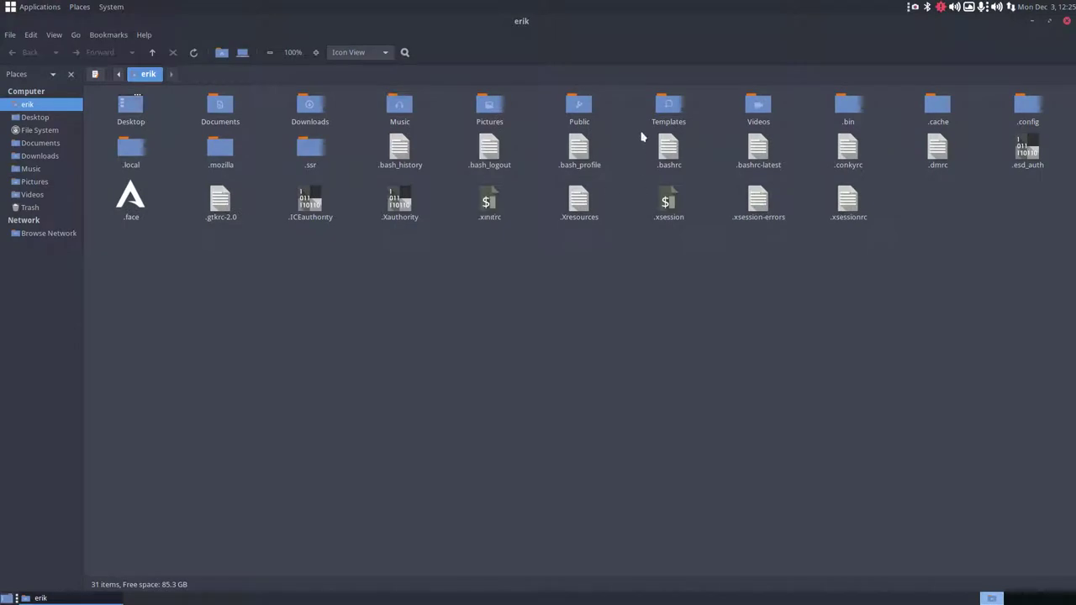
pyautogui.moveTo(642, 136); pyautogui.dragTo(759, 168)
pyautogui.rightClick(761, 155)
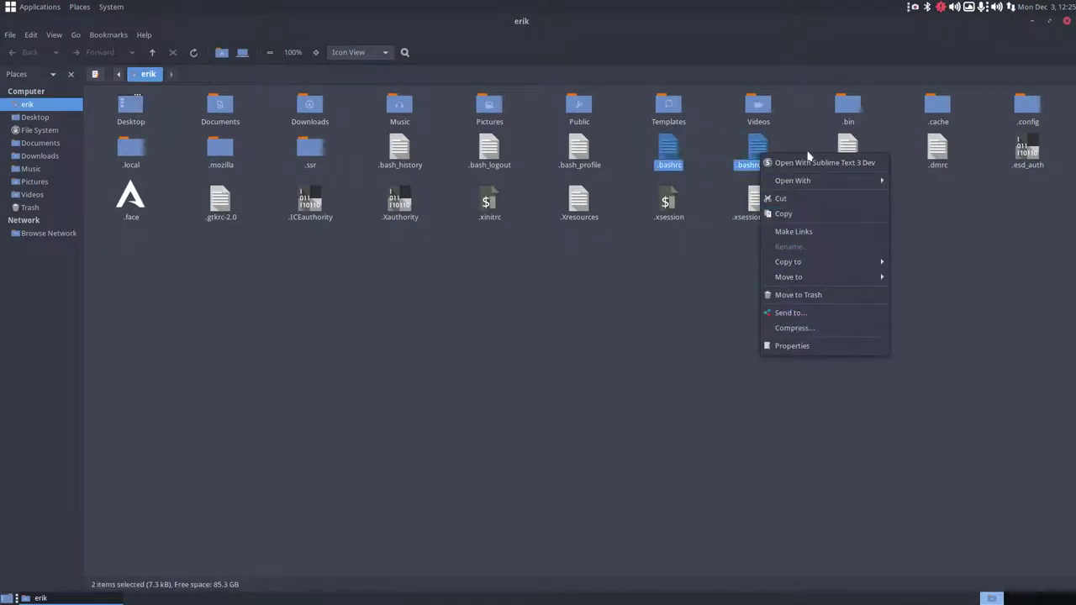
pyautogui.click(680, 338)
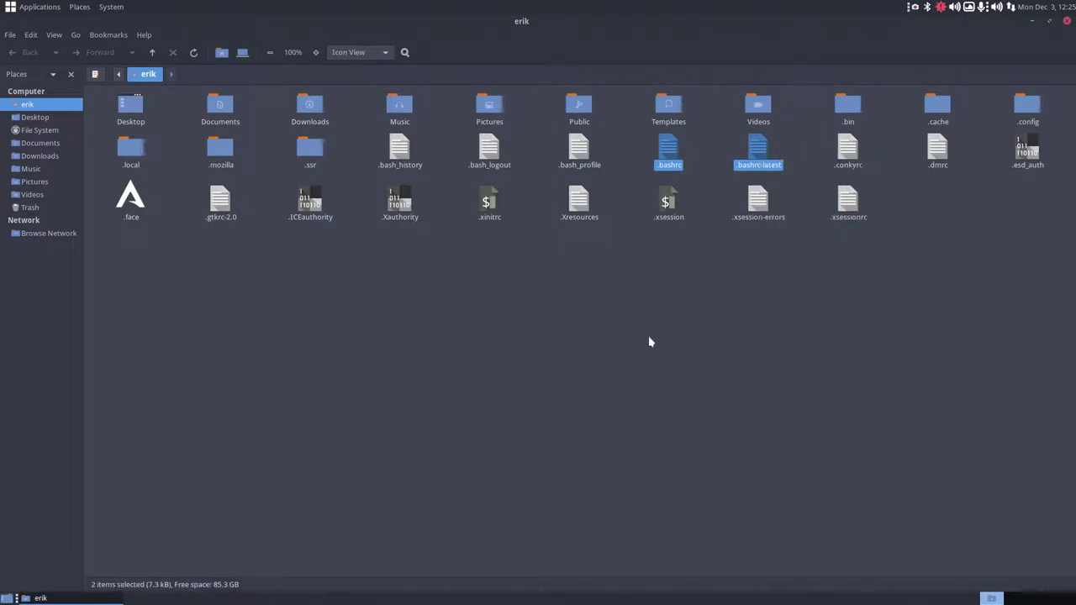
# View the file manager's name and version information, close it, and clear the file selection
pyautogui.click(145, 35)
pyautogui.click(154, 67)
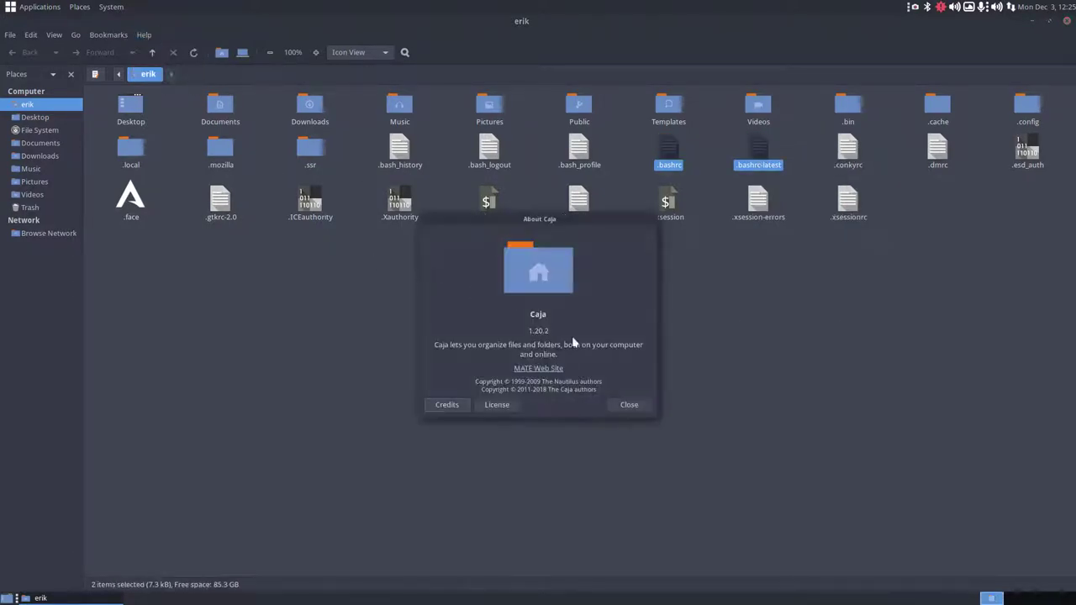
pyautogui.click(641, 405)
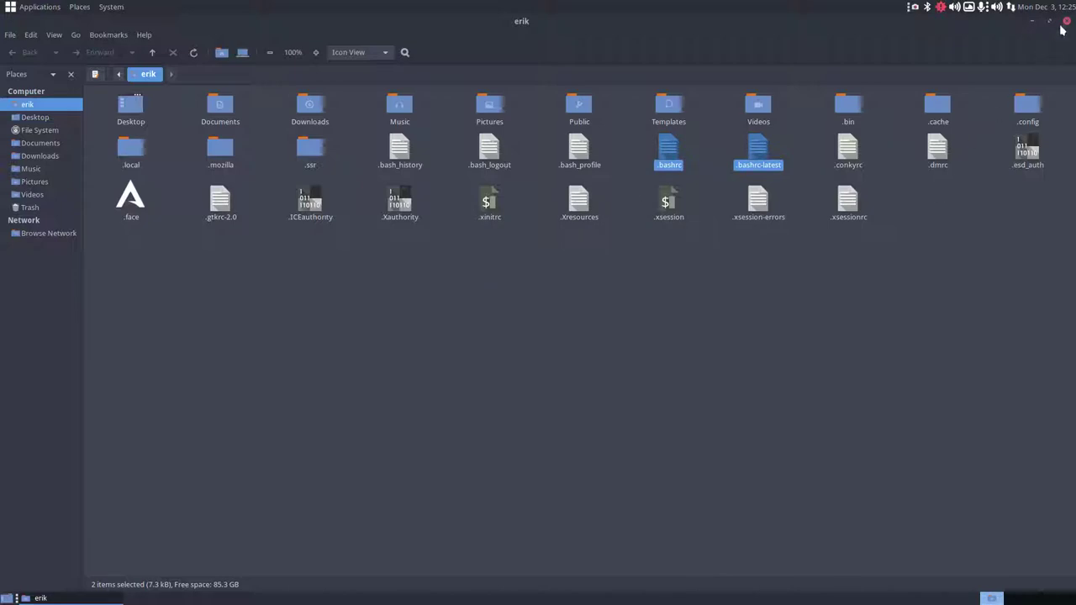
pyautogui.click(531, 300)
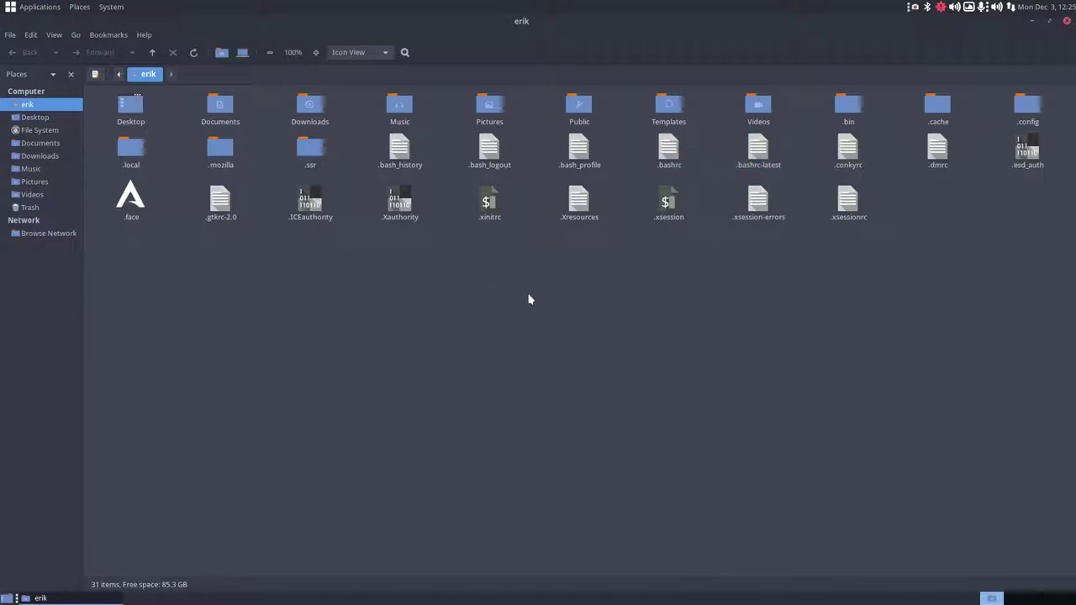
pyautogui.click(38, 7)
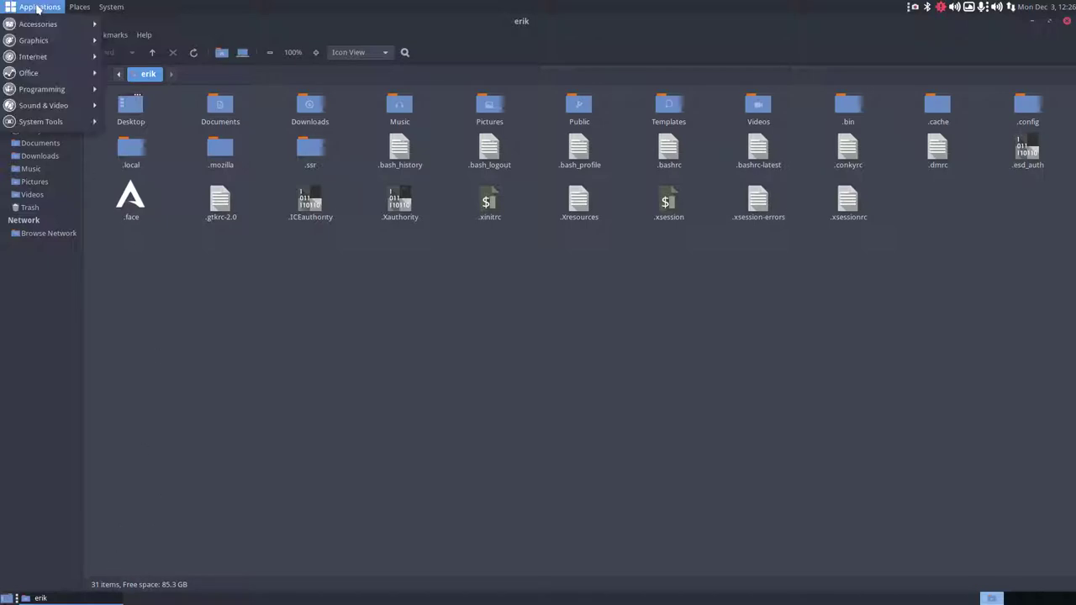
pyautogui.moveTo(37, 24)
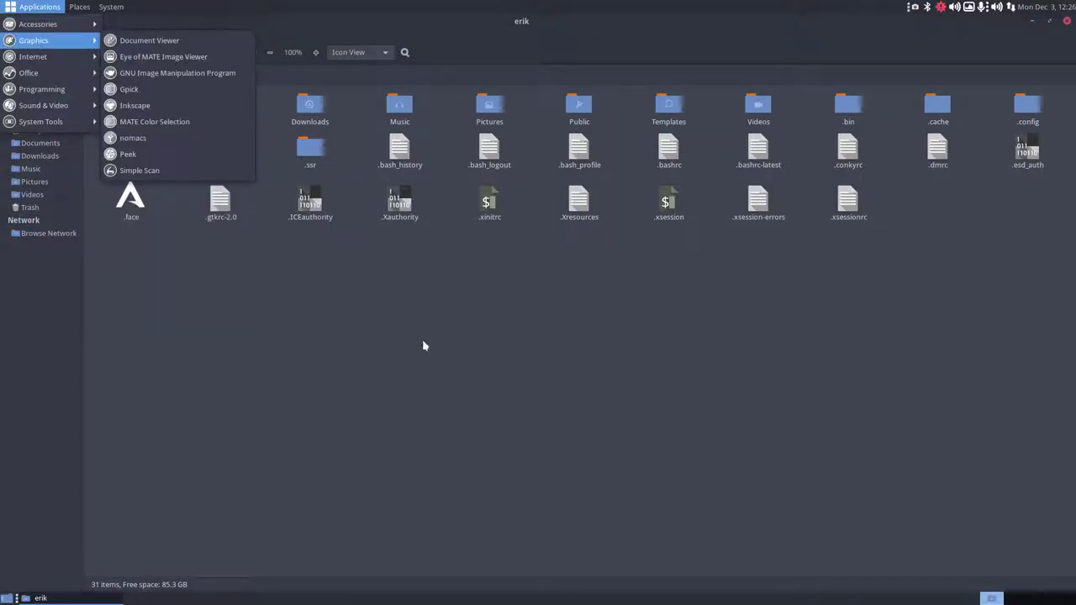
pyautogui.click(658, 274)
# Open .bashrc and examine its differences from .bashrc-latest in a maximized Meld comparison
pyautogui.doubleClick(669, 152)
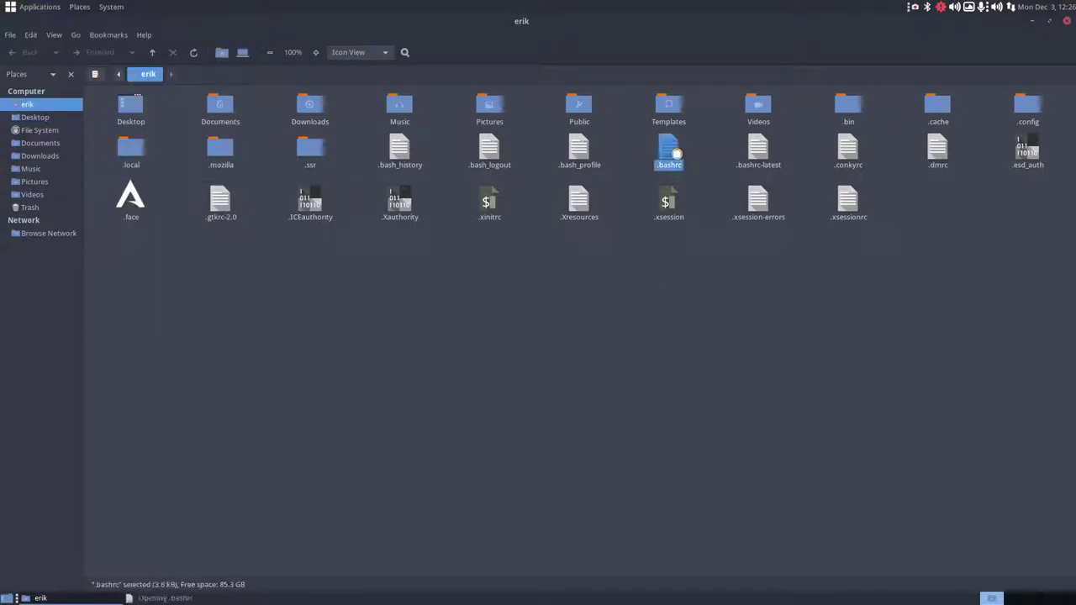
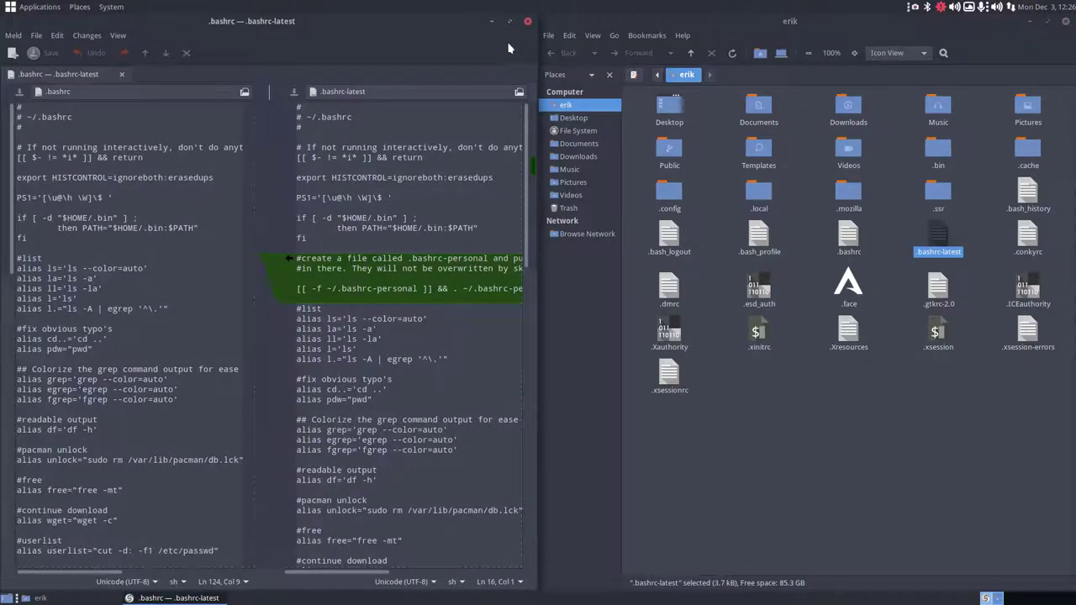
pyautogui.doubleClick(511, 25)
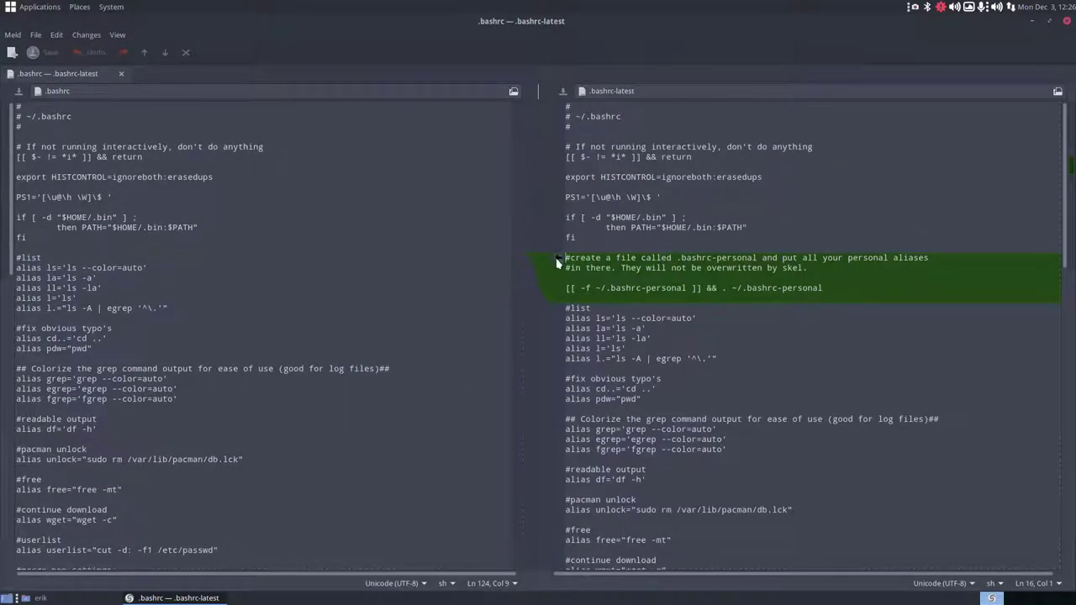
pyautogui.scroll(-15, 622, 336)
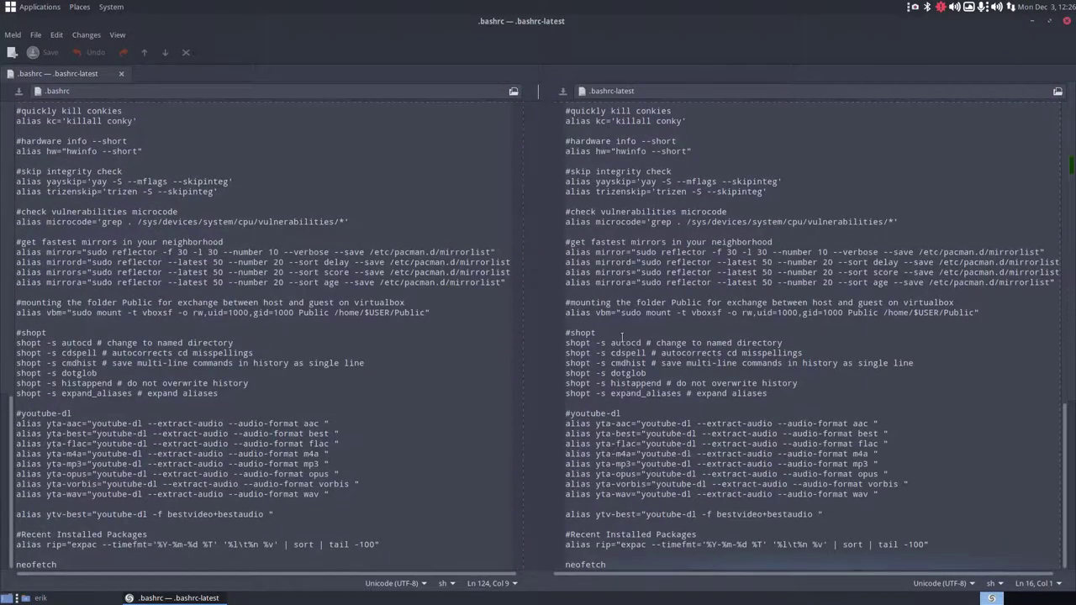
pyautogui.scroll(15, 623, 336)
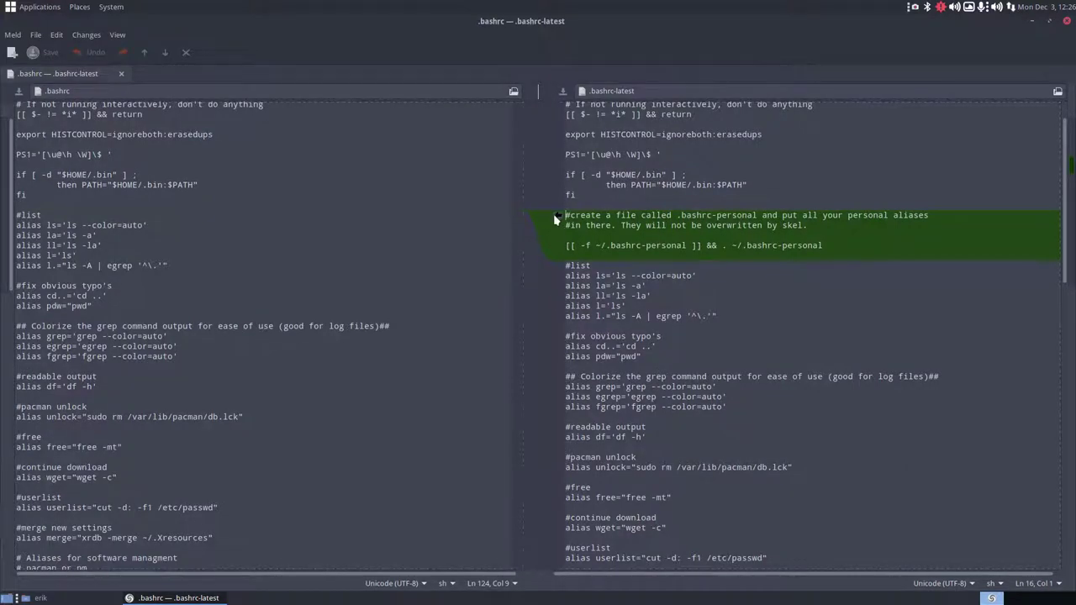
# Try merging the .bashrc-personal block from .bashrc-latest into .bashrc, and close the comparison without saving
pyautogui.click(555, 219)
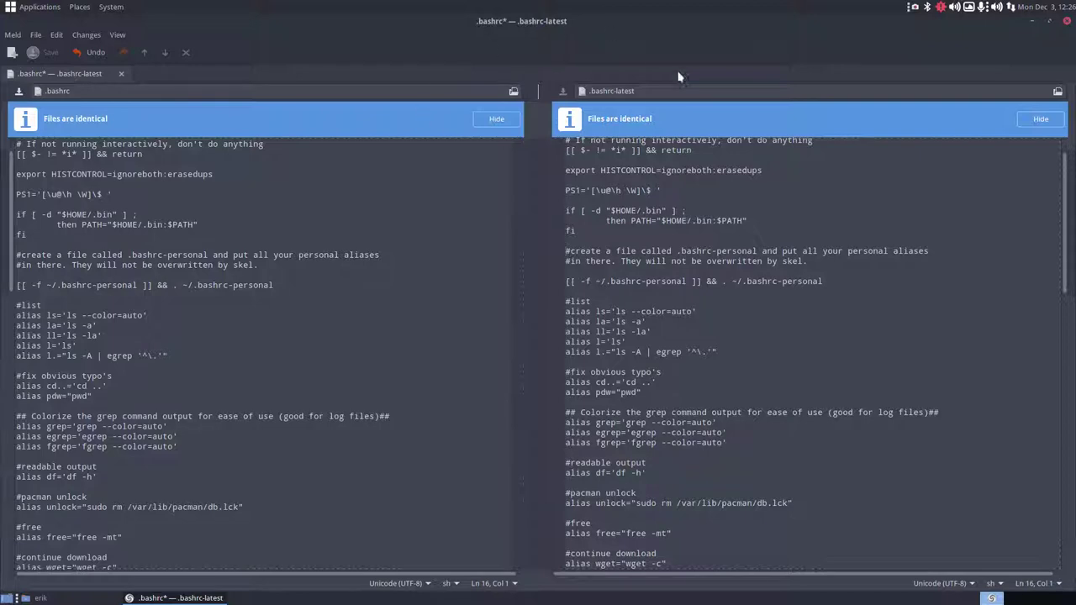
pyautogui.click(1067, 22)
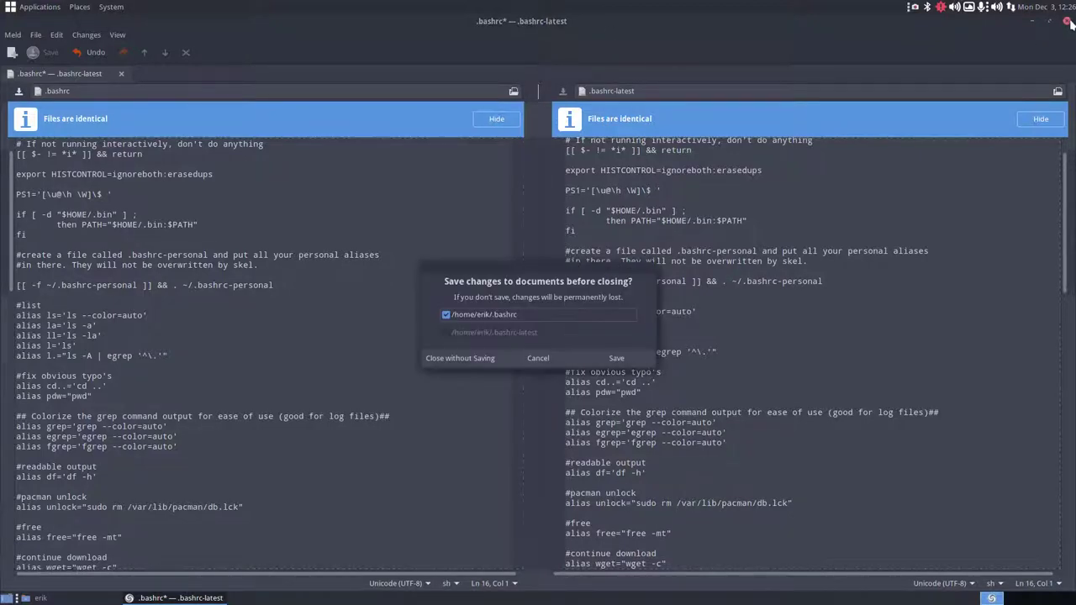
pyautogui.click(476, 359)
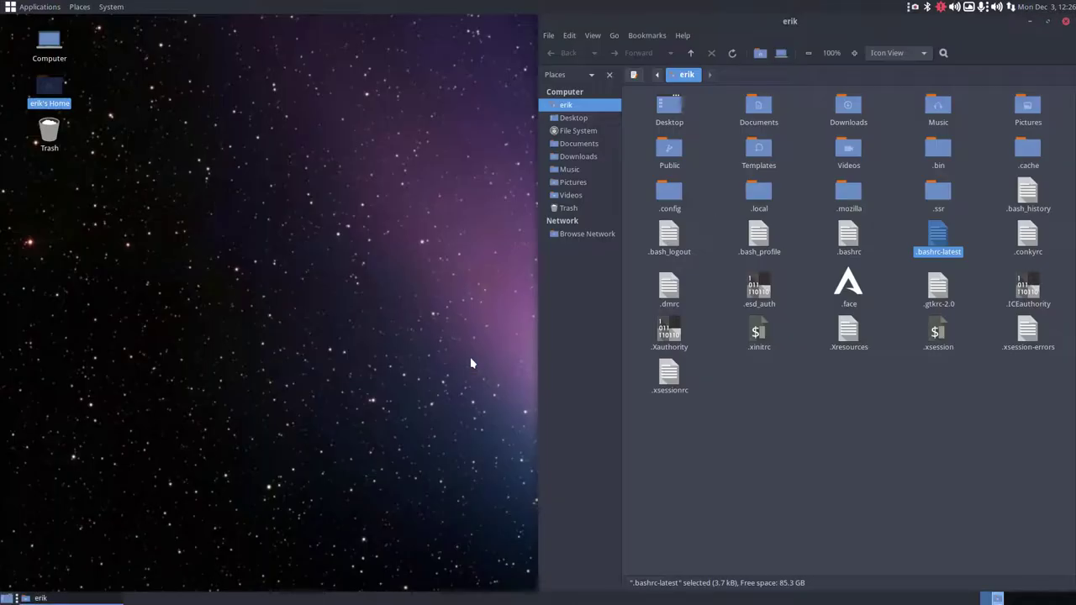
# Open a new terminal, list the shell aliases, and go back to the start of the list
pyautogui.click(845, 427)
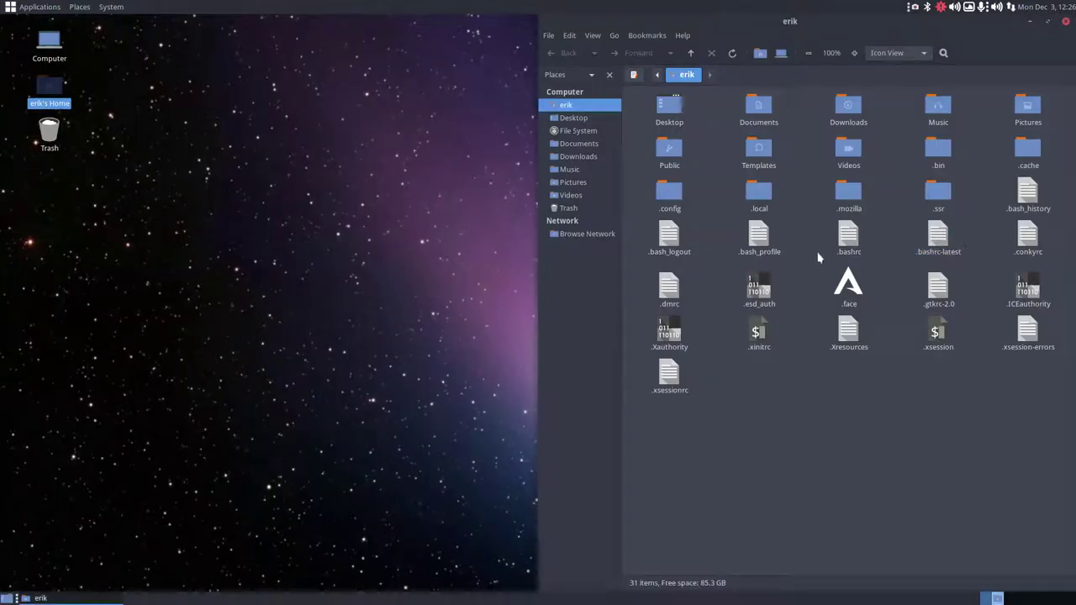
pyautogui.click(234, 322)
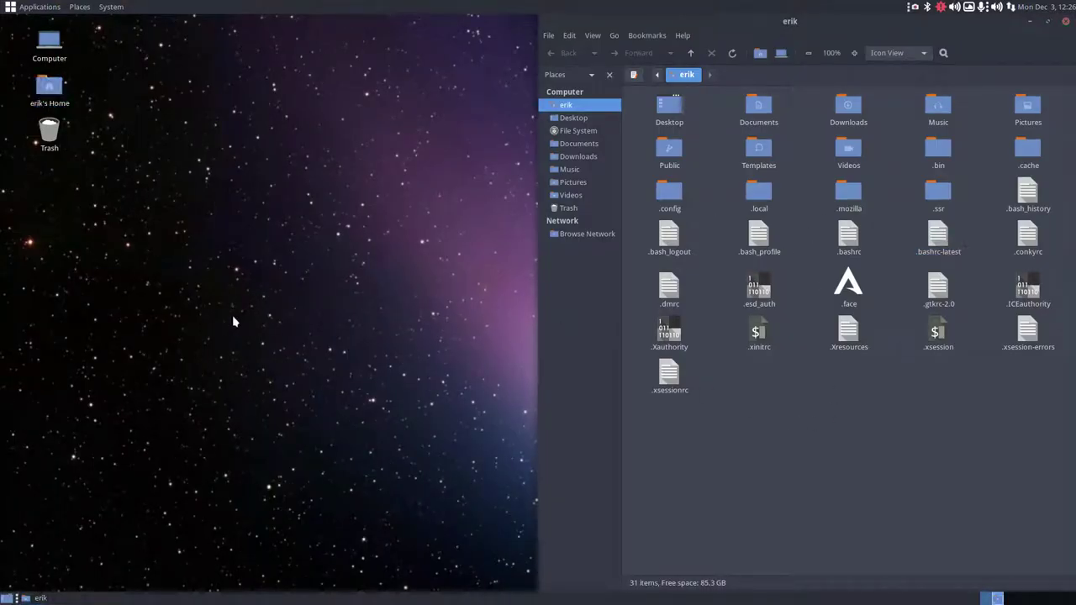
pyautogui.hotkey('ctrl', 'alt', 't')
pyautogui.write('alias')
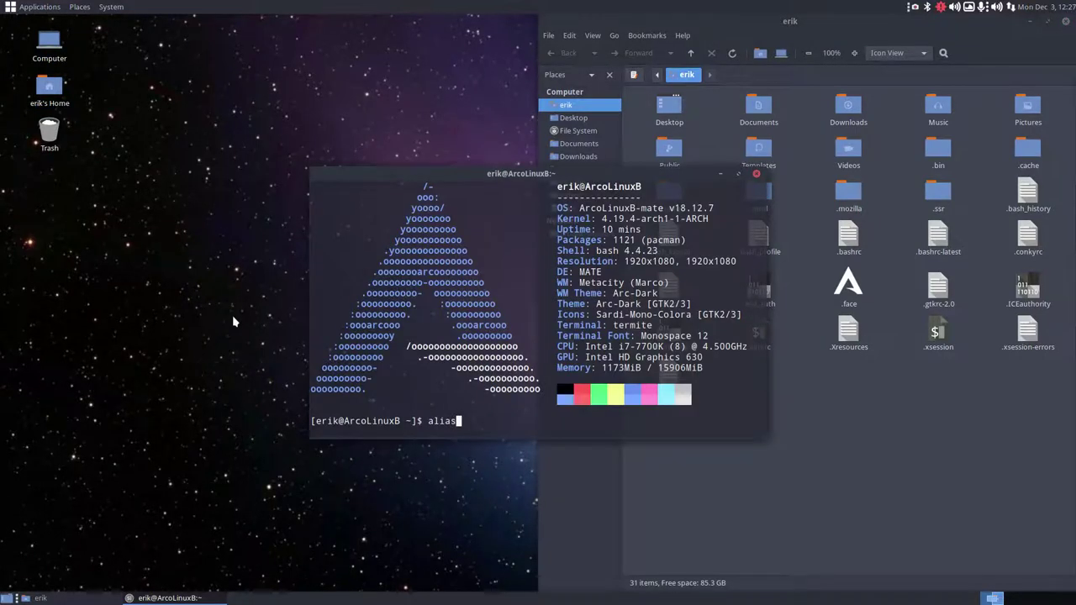
pyautogui.press('Return')
pyautogui.scroll(5, 538, 311)
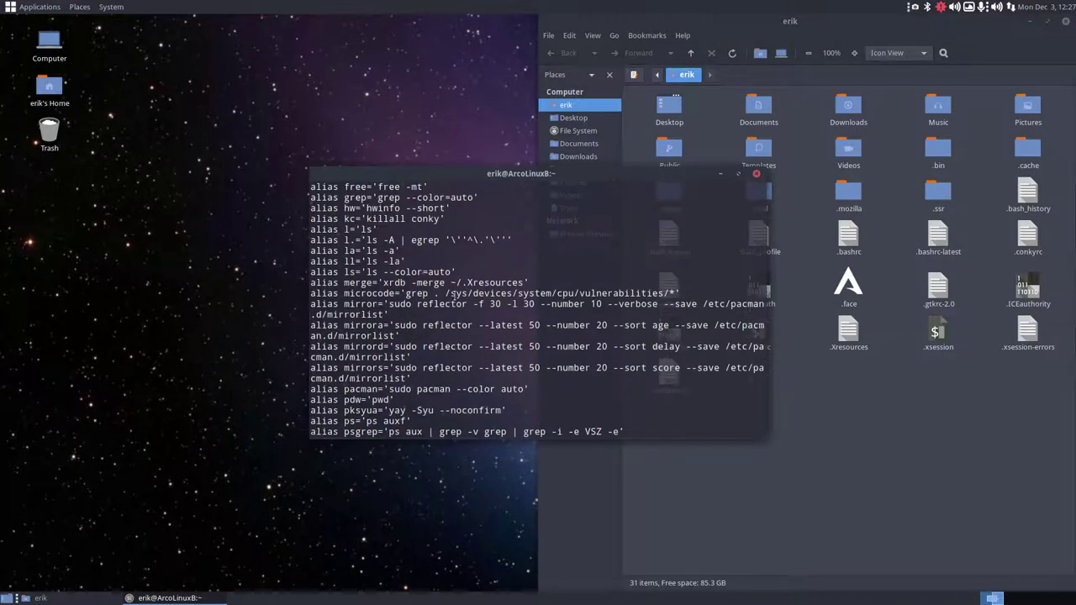
pyautogui.scroll(3, 454, 296)
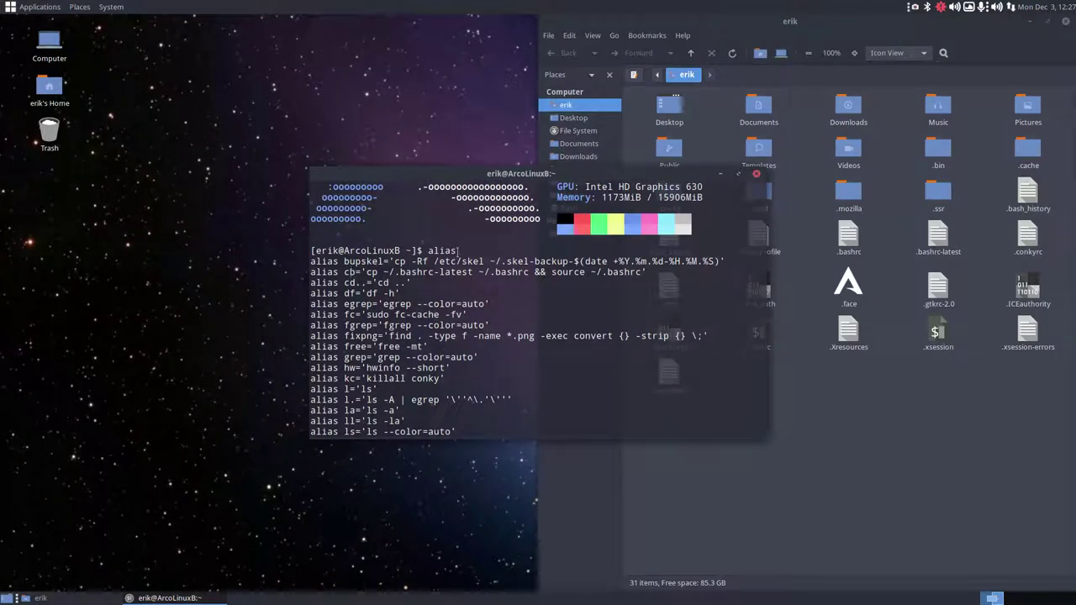
# Place the terminal beside the file manager and examine the cb alias, highlighting its source ~/.bashrc part
pyautogui.moveTo(531, 182); pyautogui.dragTo(269, 234)
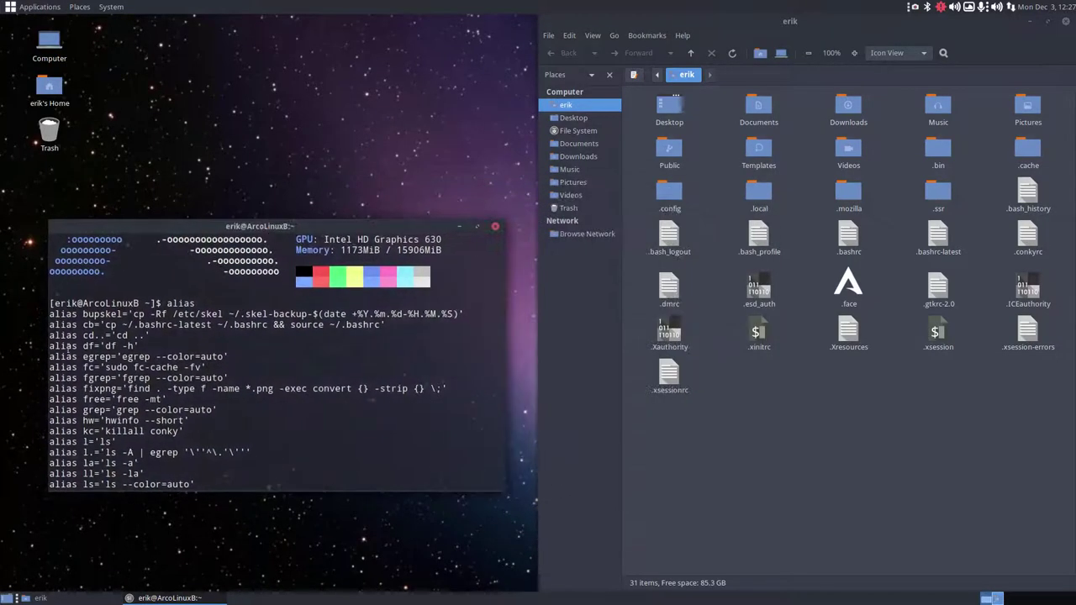
pyautogui.doubleClick(87, 325)
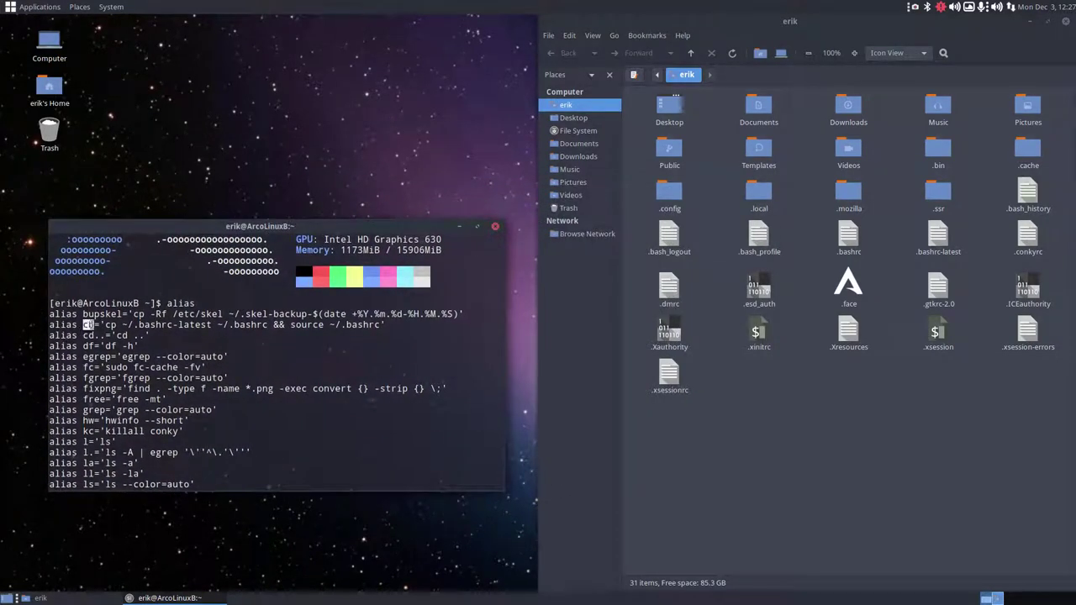
pyautogui.click(940, 238)
pyautogui.click(856, 241)
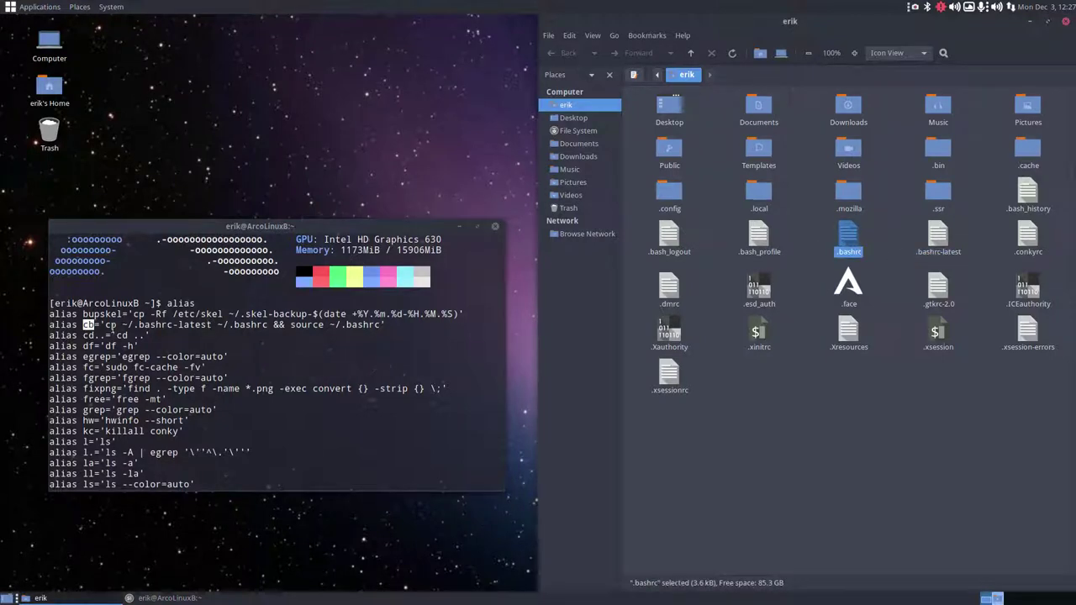
pyautogui.moveTo(107, 326); pyautogui.dragTo(382, 329)
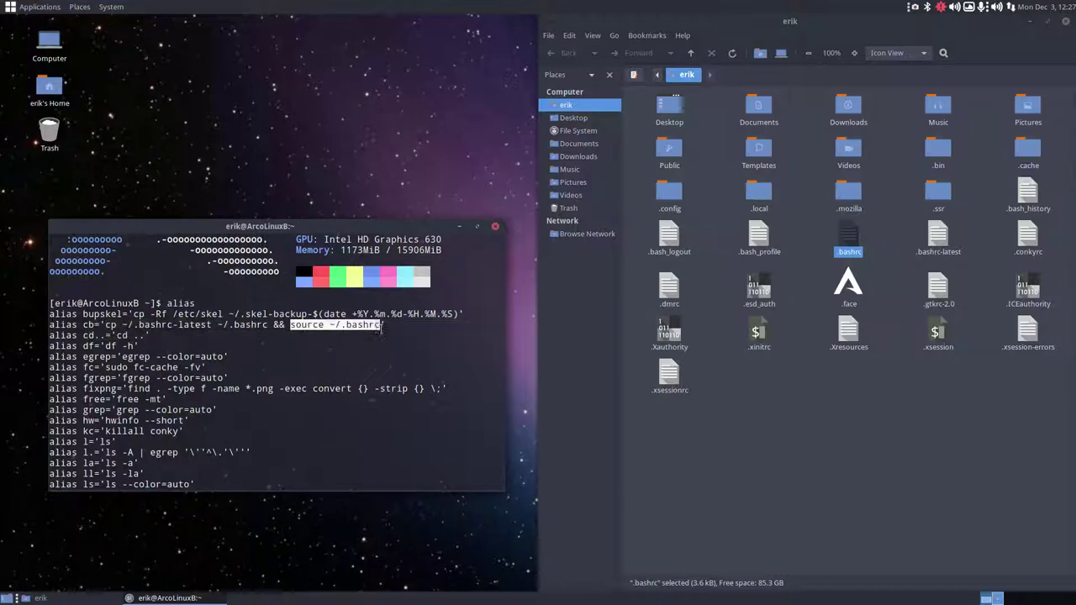
# Open .bashrc from the home folder in Sublime Text and look through it to the end
pyautogui.click(859, 386)
pyautogui.doubleClick(850, 243)
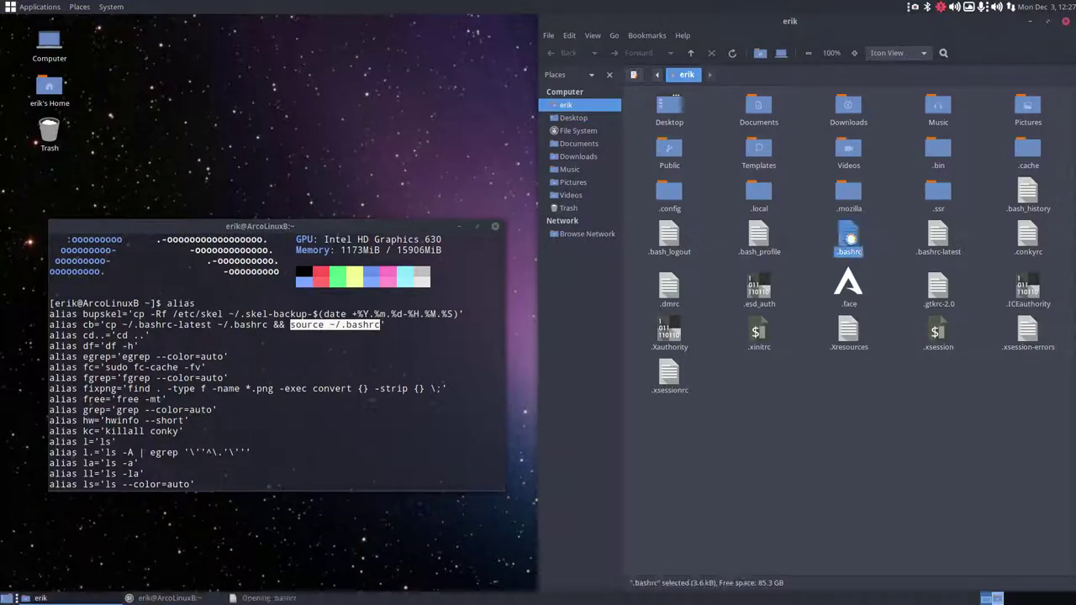
pyautogui.scroll(-1, 494, 291)
pyautogui.scroll(-20, 495, 292)
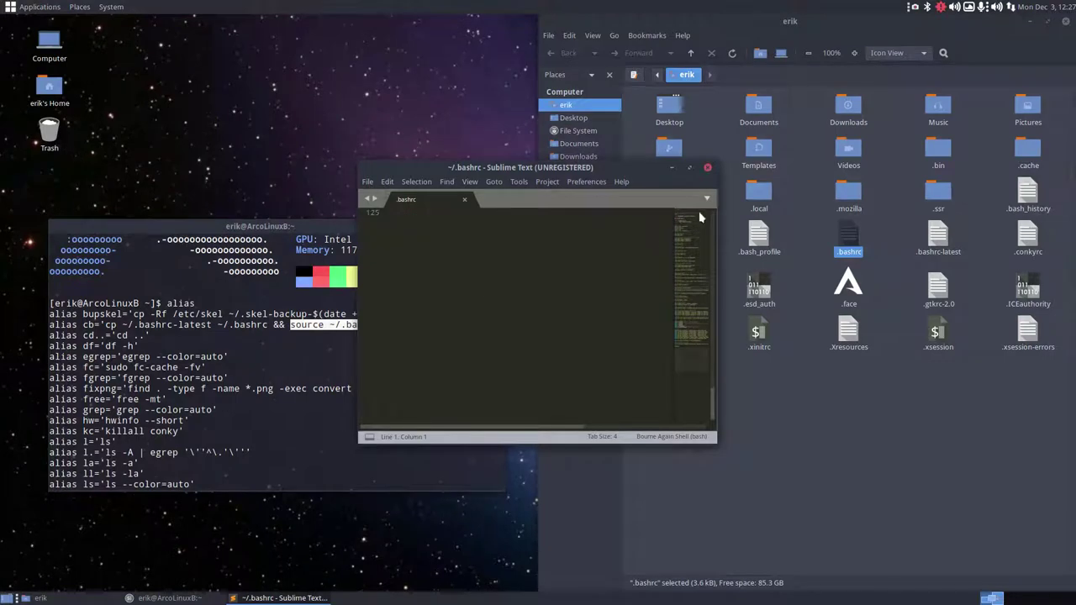
# Close the .bashrc file in Sublime Text and run the cb alias in the terminal
pyautogui.click(708, 167)
pyautogui.click(247, 461)
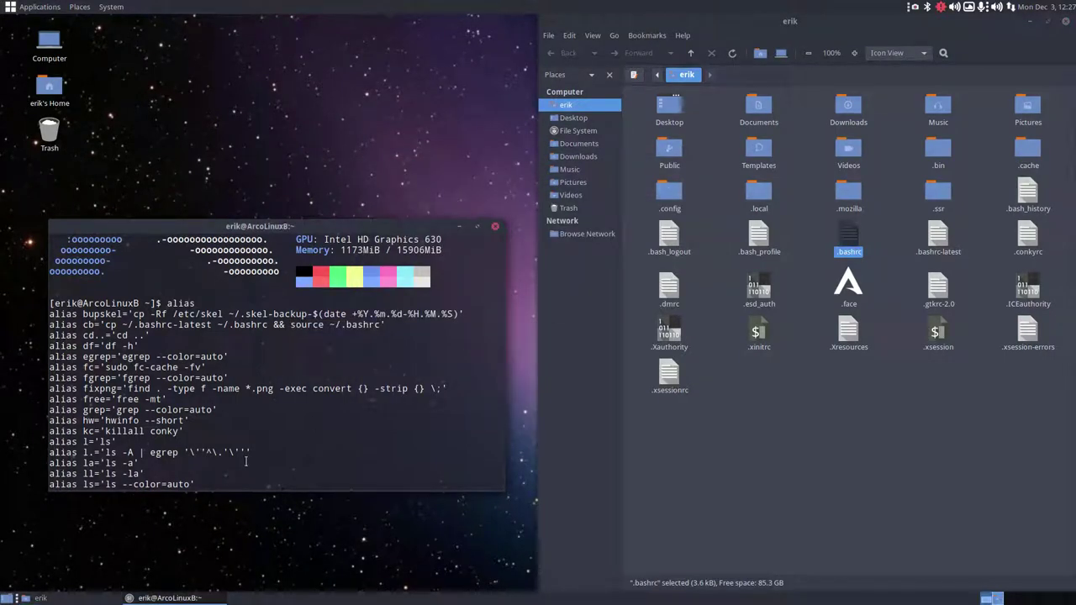
pyautogui.write('cb')
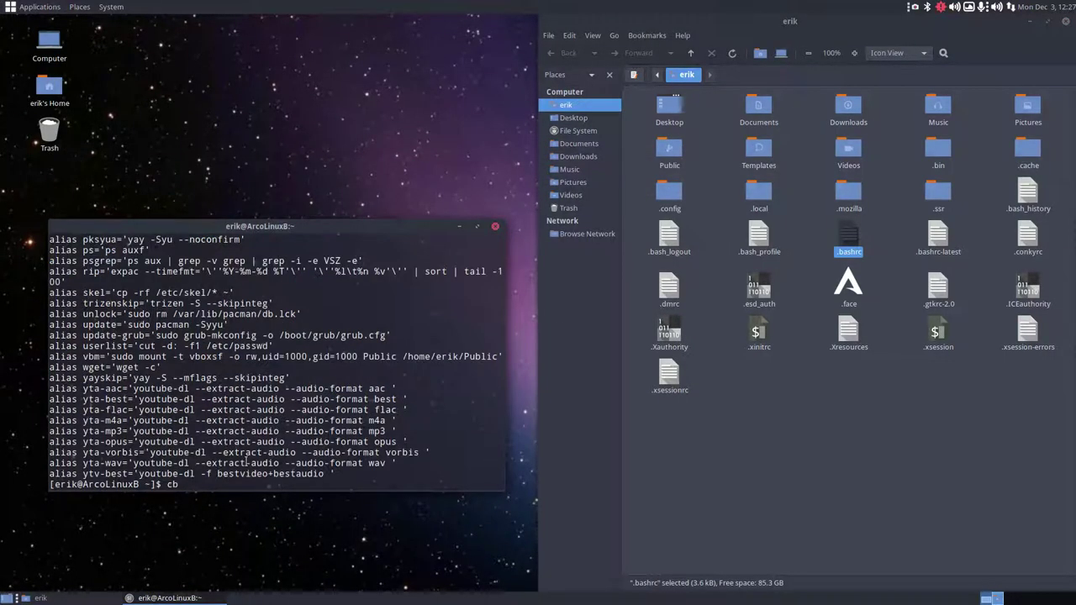
pyautogui.press('Return')
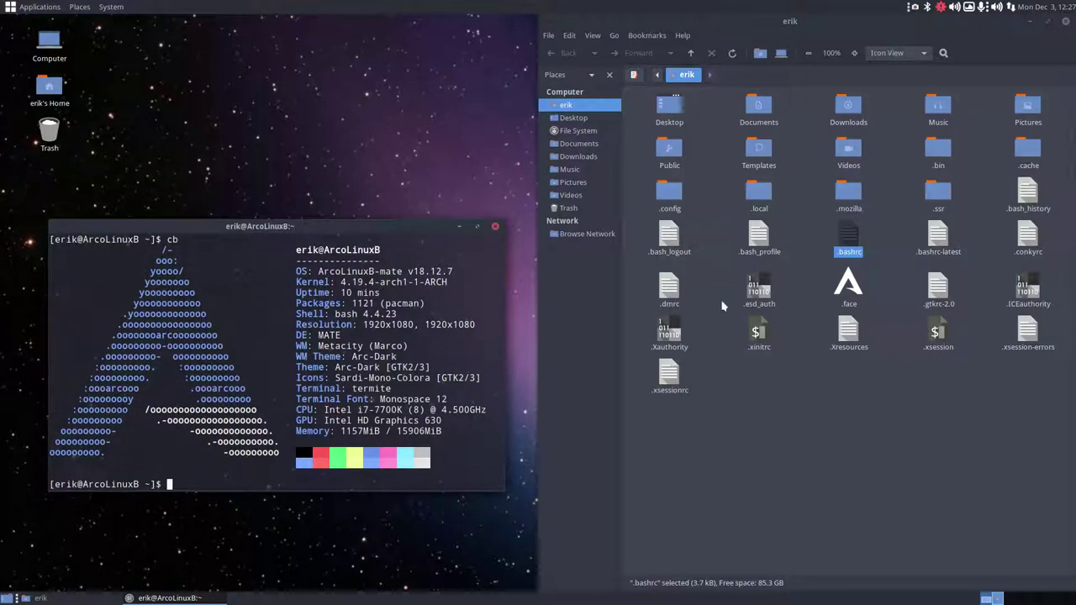
# Open Meld and reopen the recent comparison of .bashrc with .bashrc-latest to check for differences
pyautogui.click(820, 231)
pyautogui.click(40, 7)
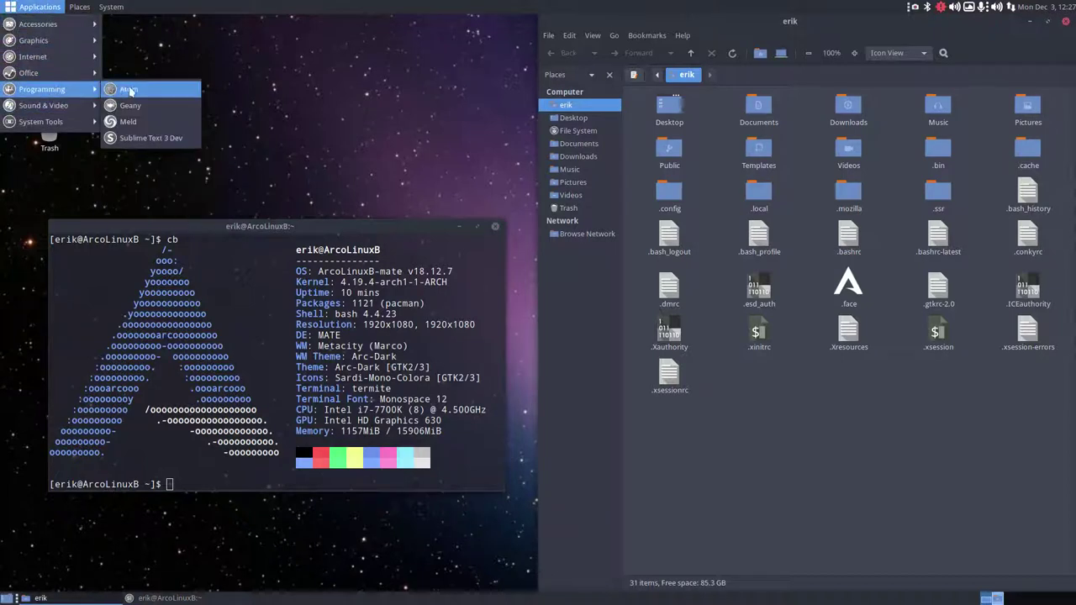
pyautogui.click(126, 106)
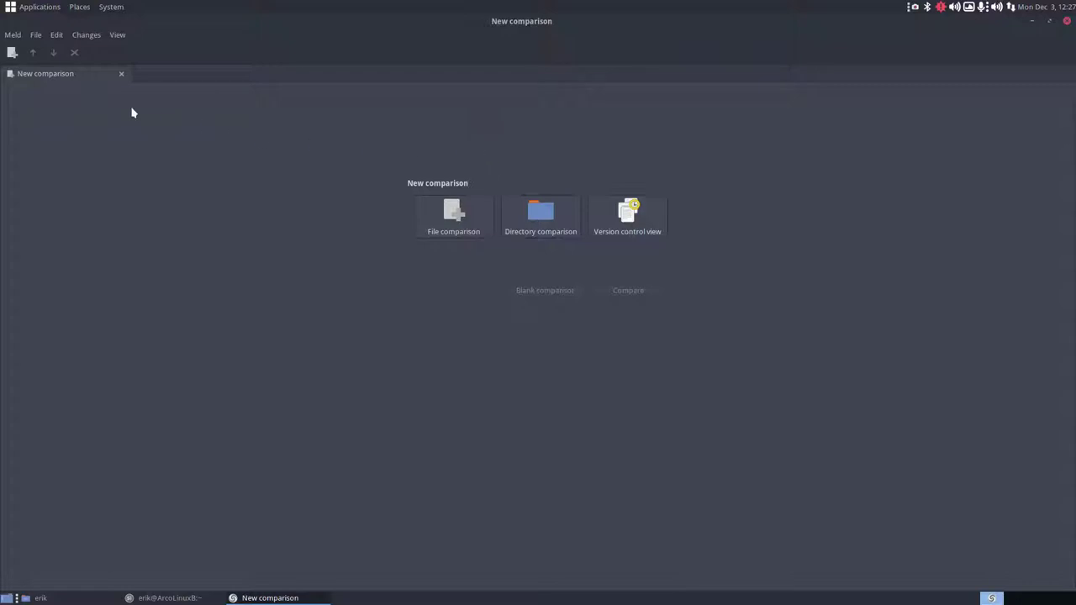
pyautogui.click(41, 35)
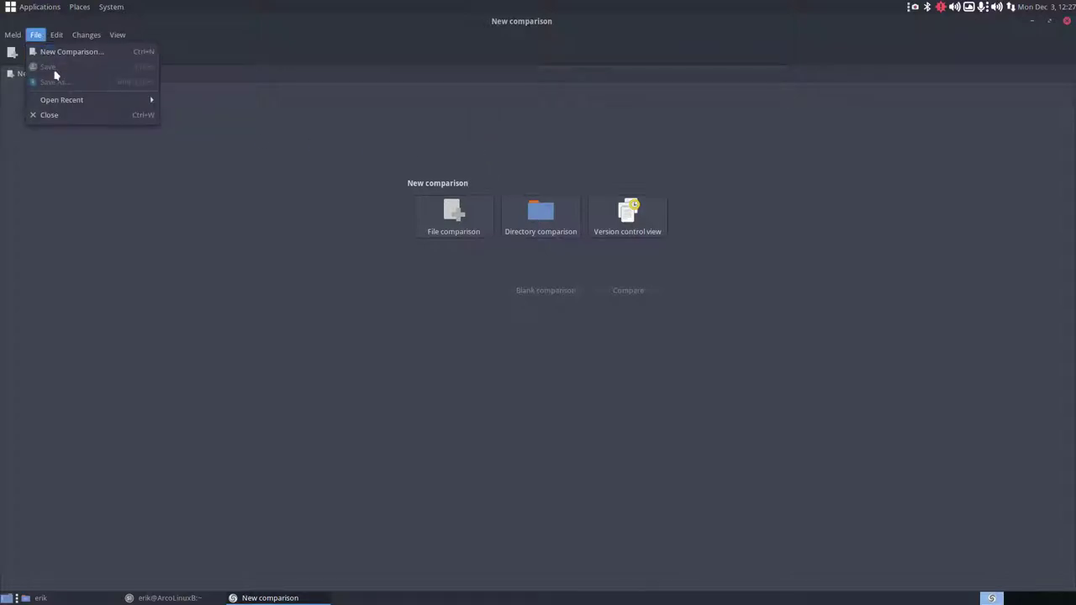
pyautogui.moveTo(112, 100)
pyautogui.click(180, 99)
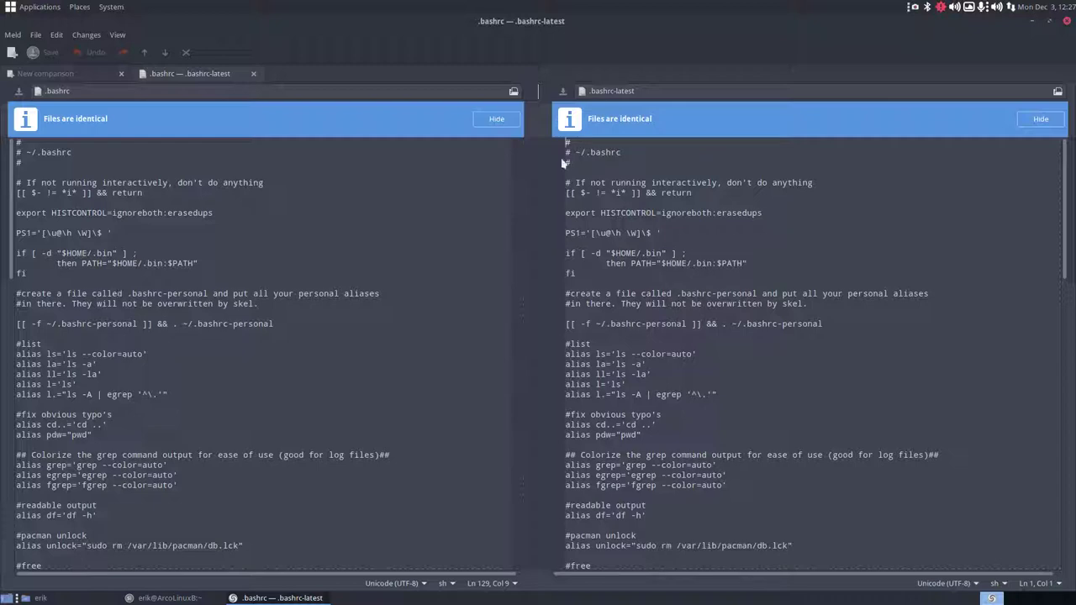
# Close the Meld comparison, the terminal and the file manager
pyautogui.click(1066, 22)
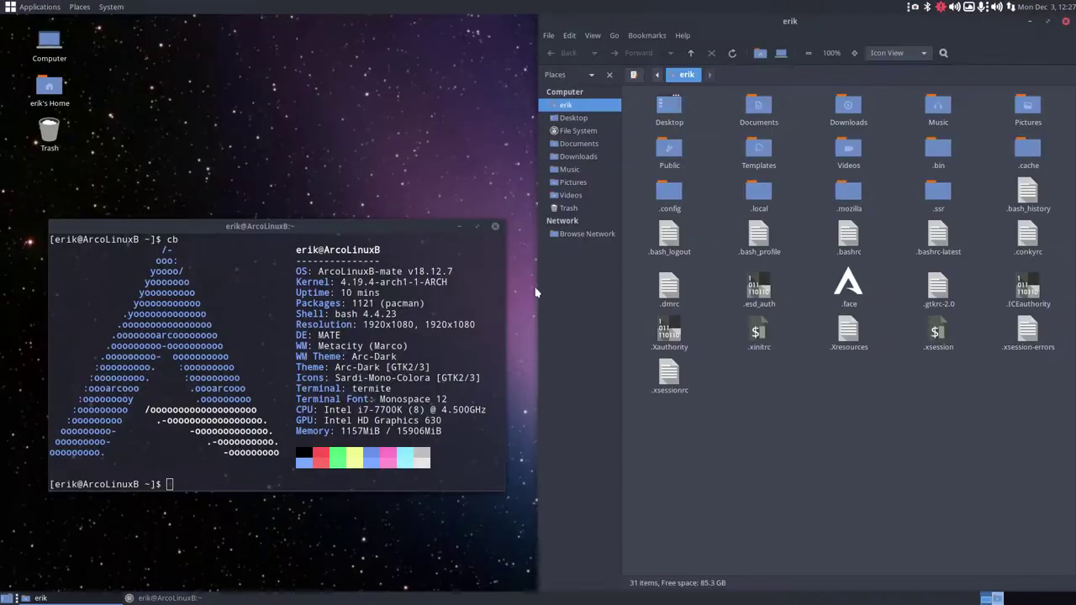
pyautogui.click(495, 226)
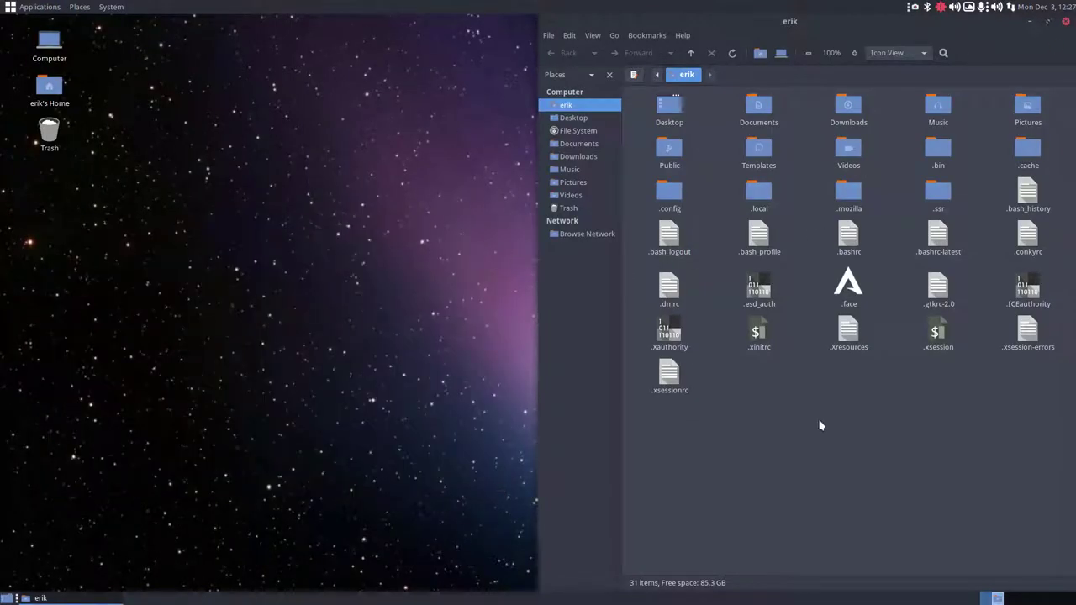
pyautogui.click(1066, 21)
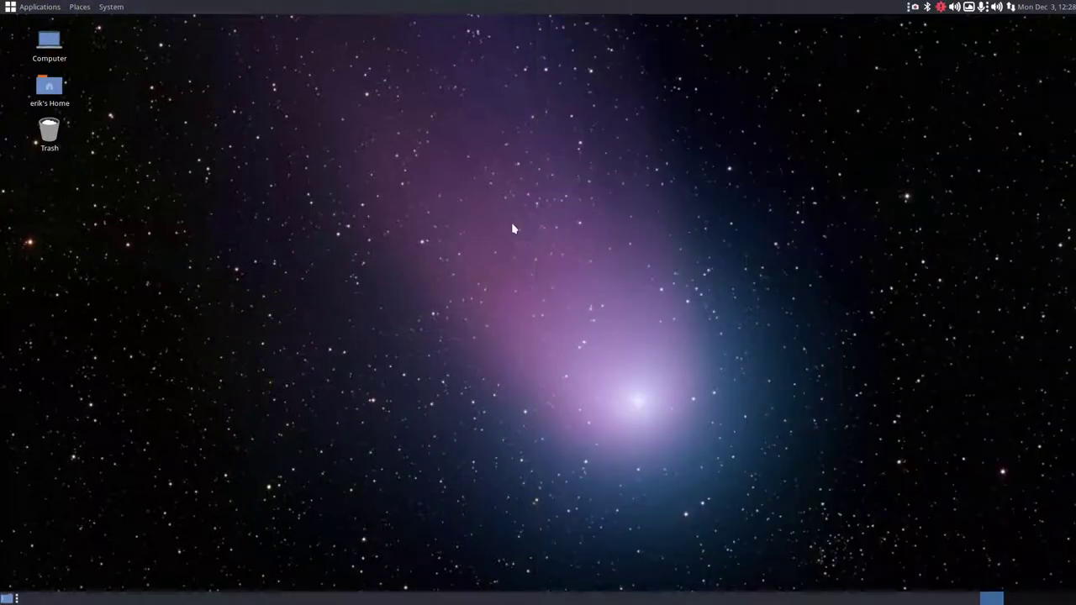
# Open a new terminal and run the update alias, entering the account password for sudo
pyautogui.hotkey('ctrl', 'alt', 't')
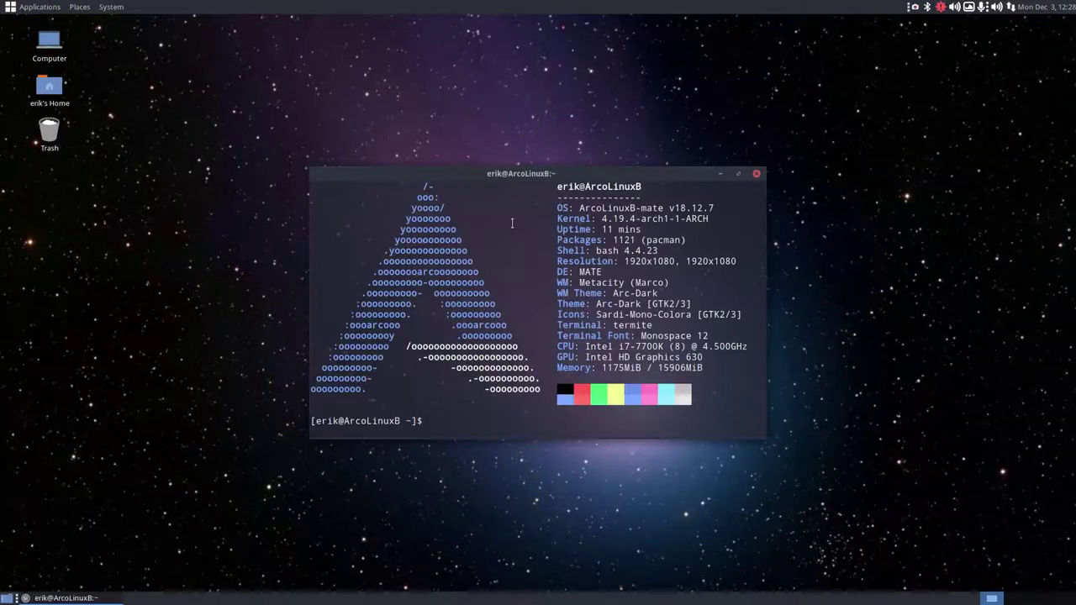
pyautogui.write('update')
pyautogui.press('Return')
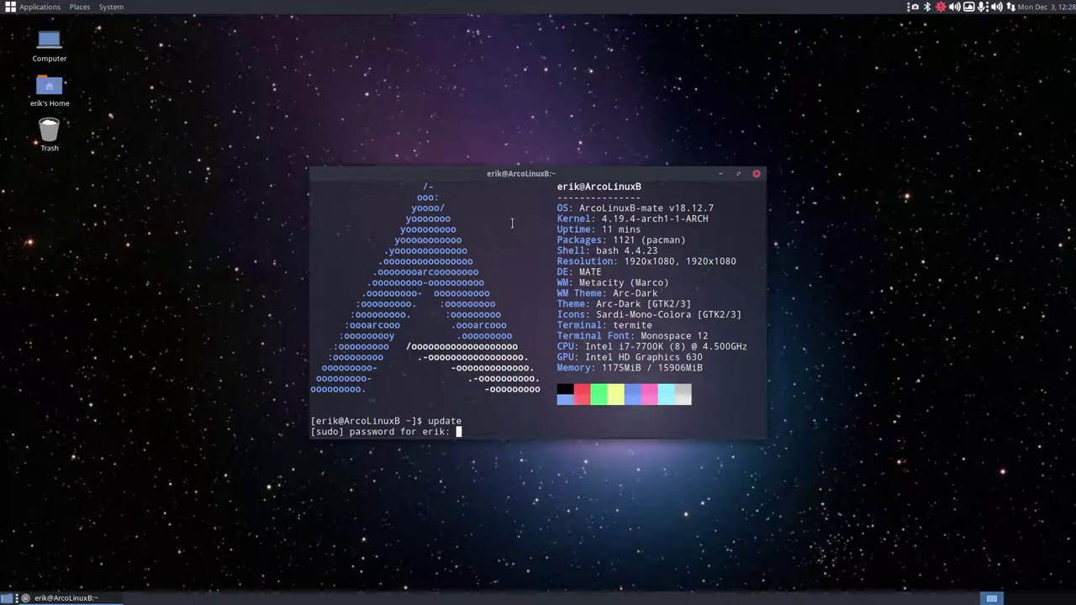
pyautogui.press('Return')
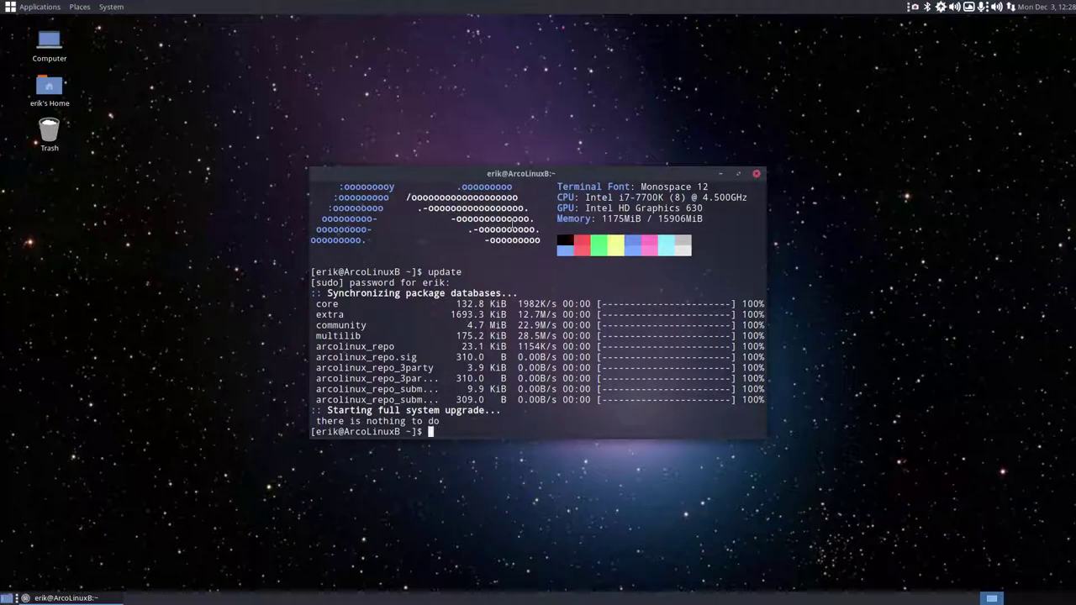
# Run the pksyua alias, accept the default answers to upgrade the inxi package, and close the terminal
pyautogui.write('pksyua')
pyautogui.press('Return')
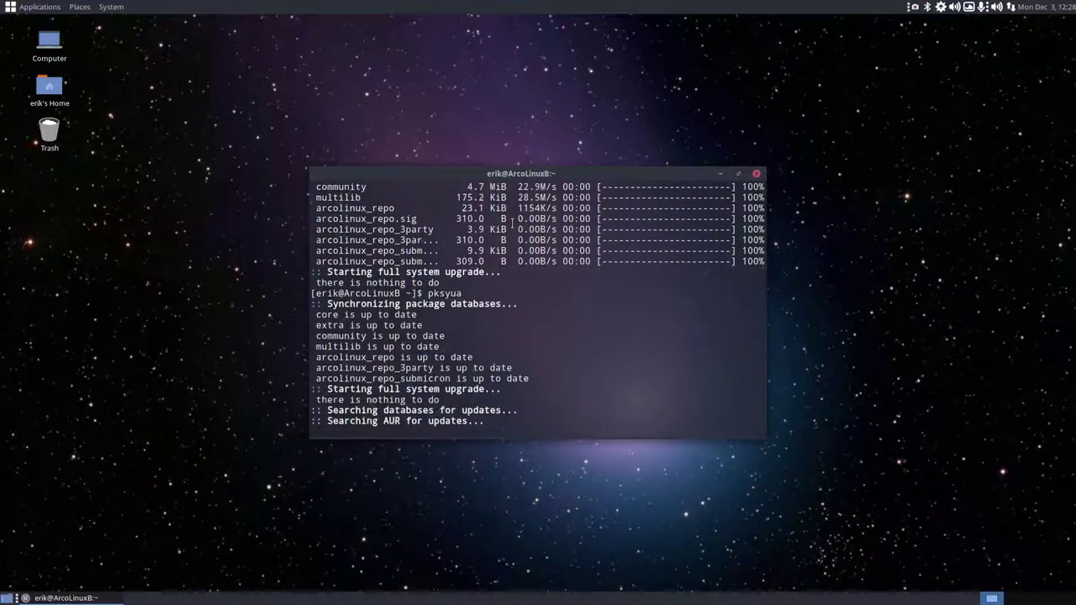
pyautogui.press('Return')
pyautogui.press('Return')
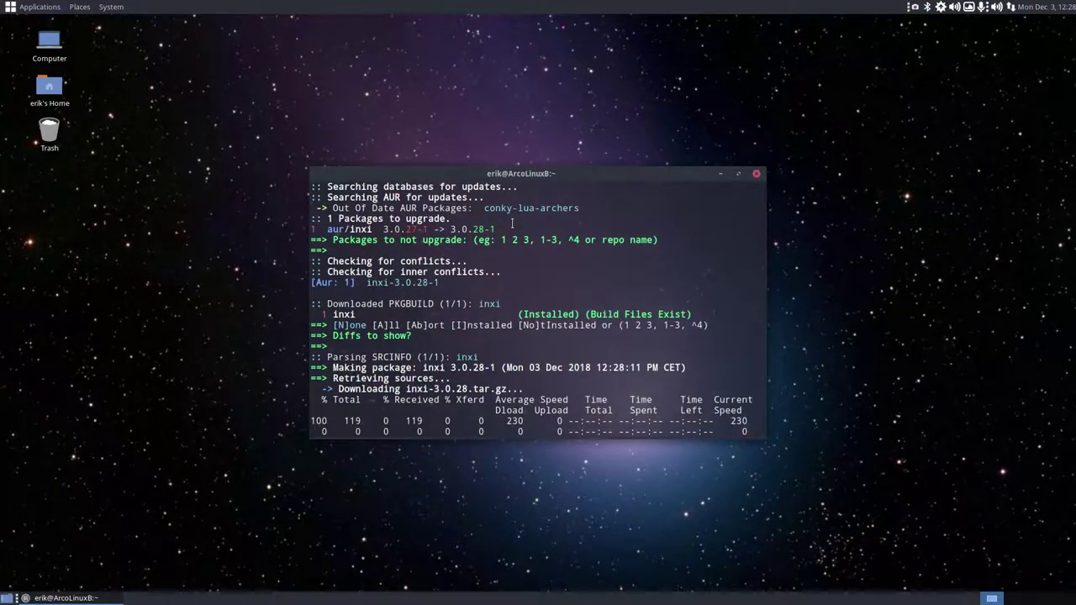
pyautogui.press('Return')
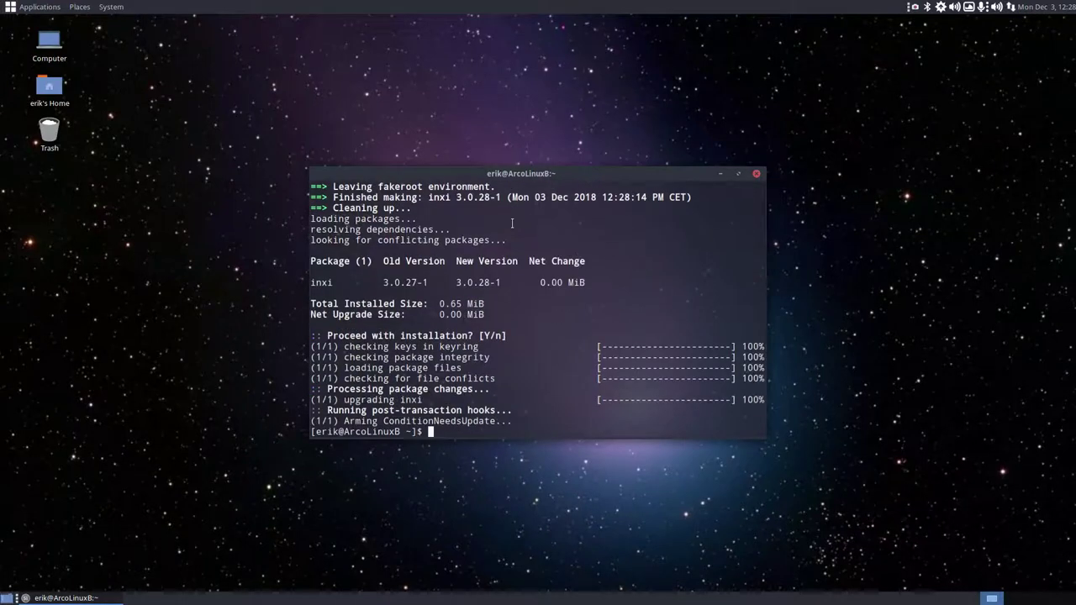
pyautogui.click(757, 173)
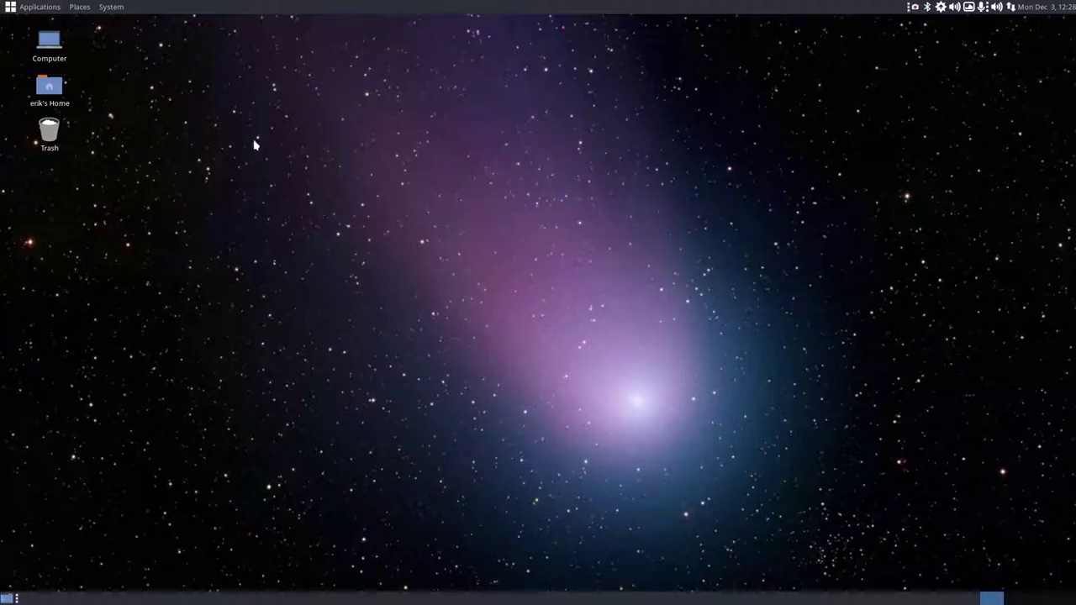
# Open the Control Center, then move and enlarge its window to show all the settings groups
pyautogui.click(111, 7)
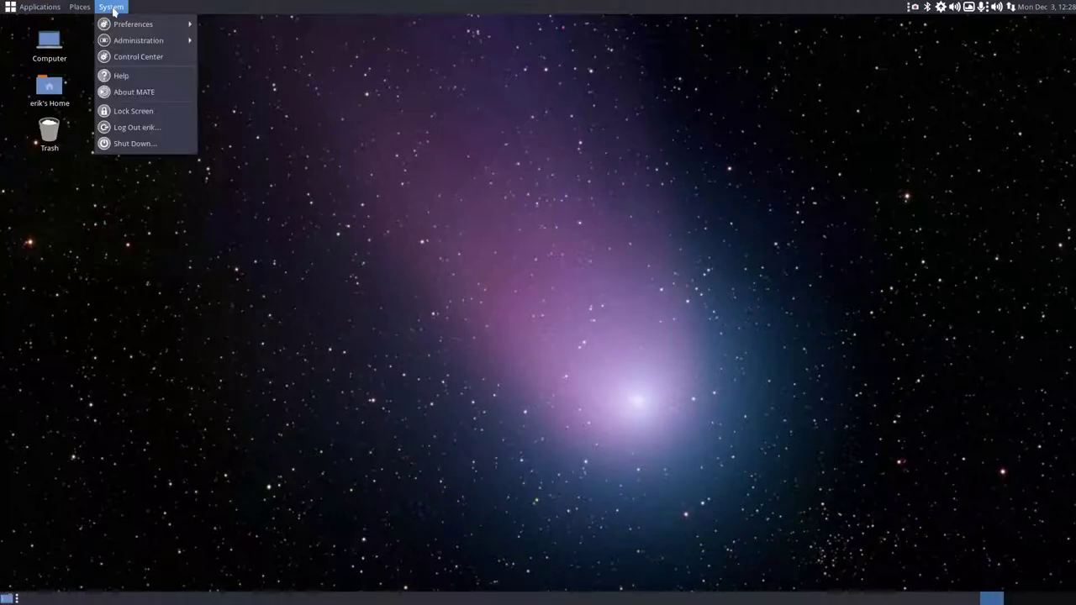
pyautogui.moveTo(157, 39)
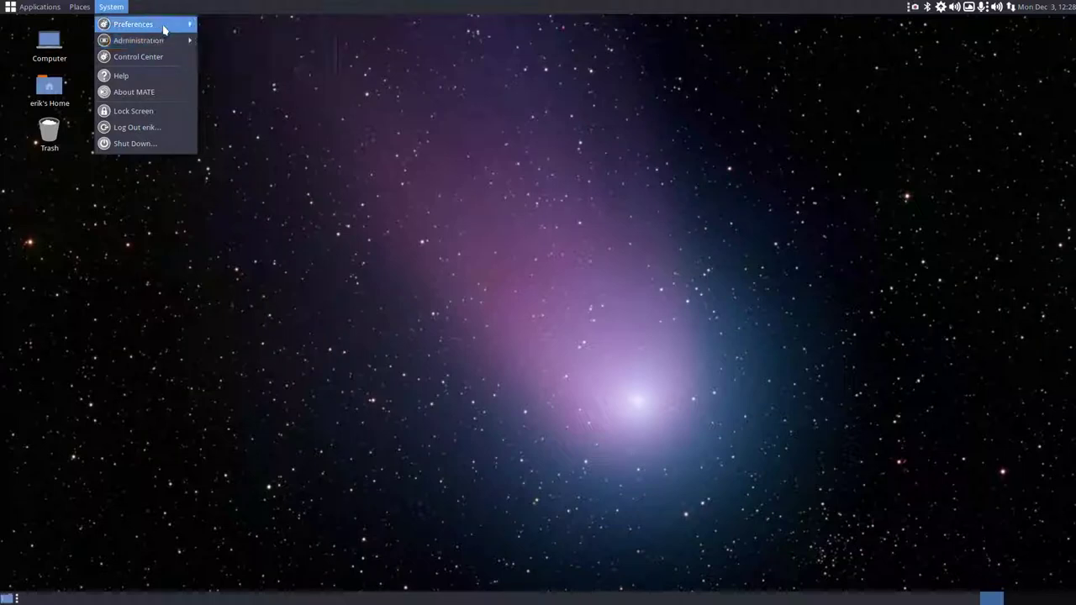
pyautogui.click(139, 56)
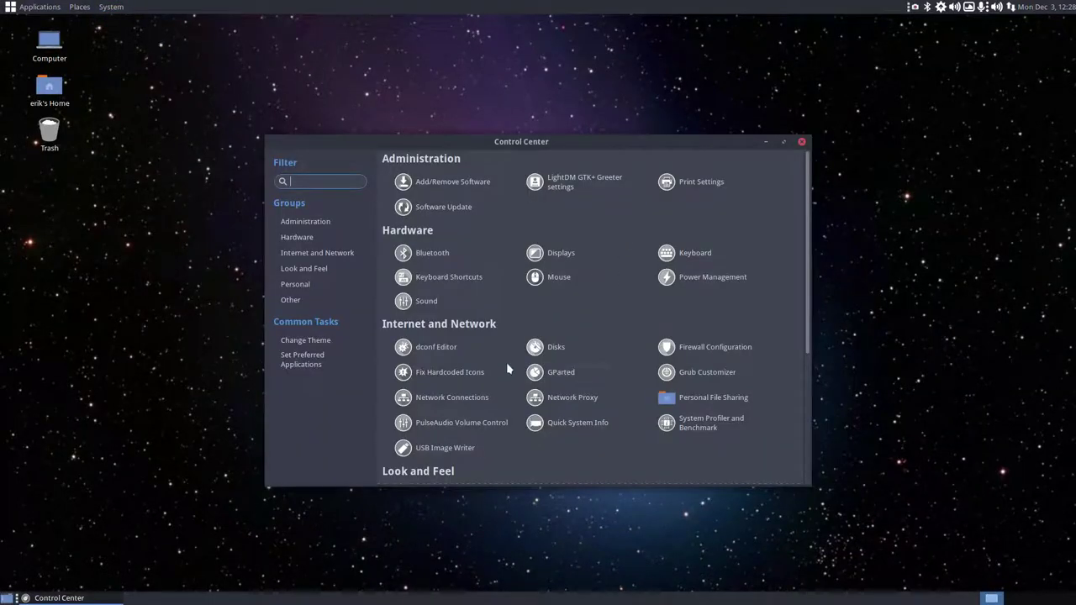
pyautogui.scroll(-3, 508, 370)
pyautogui.scroll(3, 508, 370)
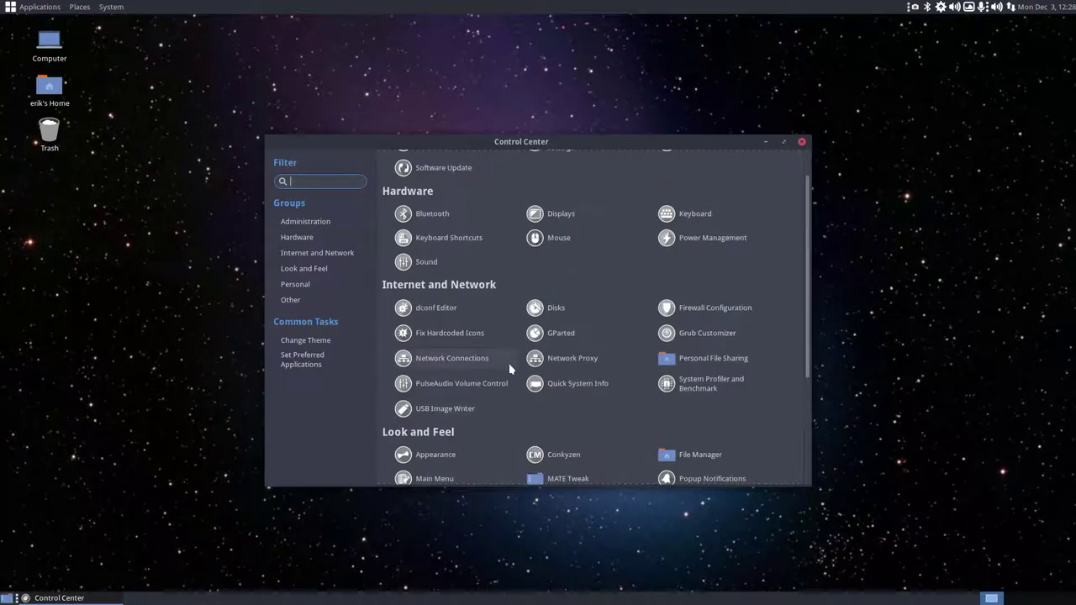
pyautogui.moveTo(578, 141); pyautogui.dragTo(603, 42)
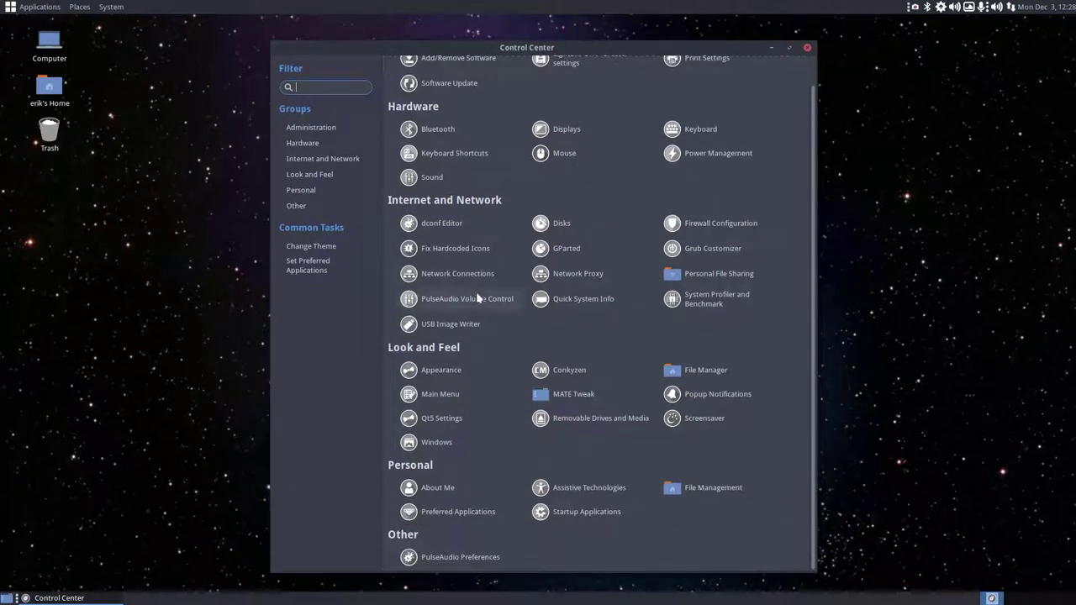
# Run Fix Hardcoded Icons, authenticating with the account password, and look through the application categories meanwhile
pyautogui.click(470, 248)
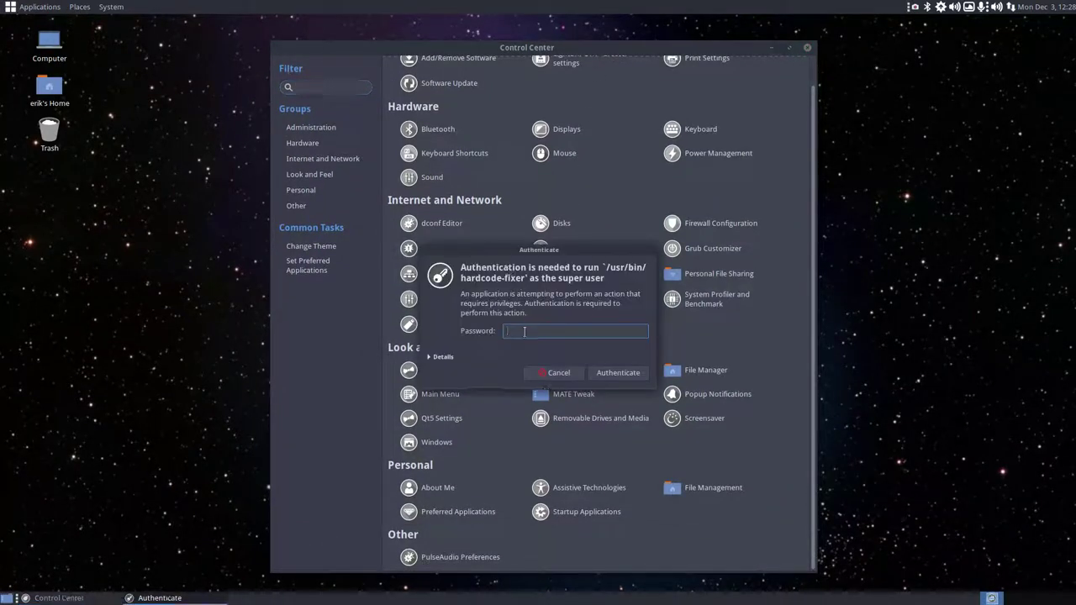
pyautogui.press('Return')
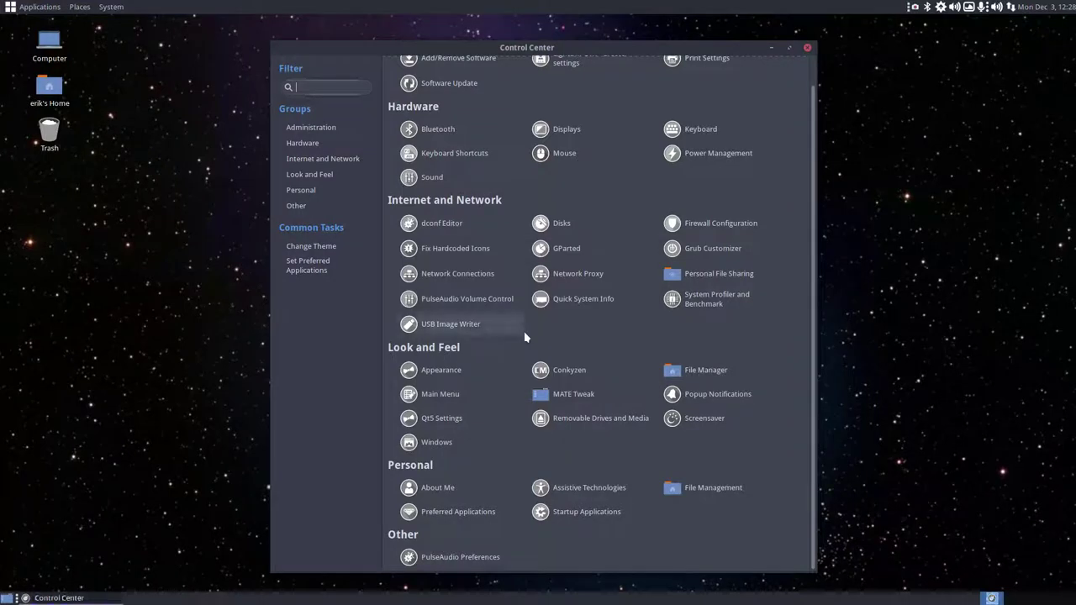
pyautogui.click(58, 10)
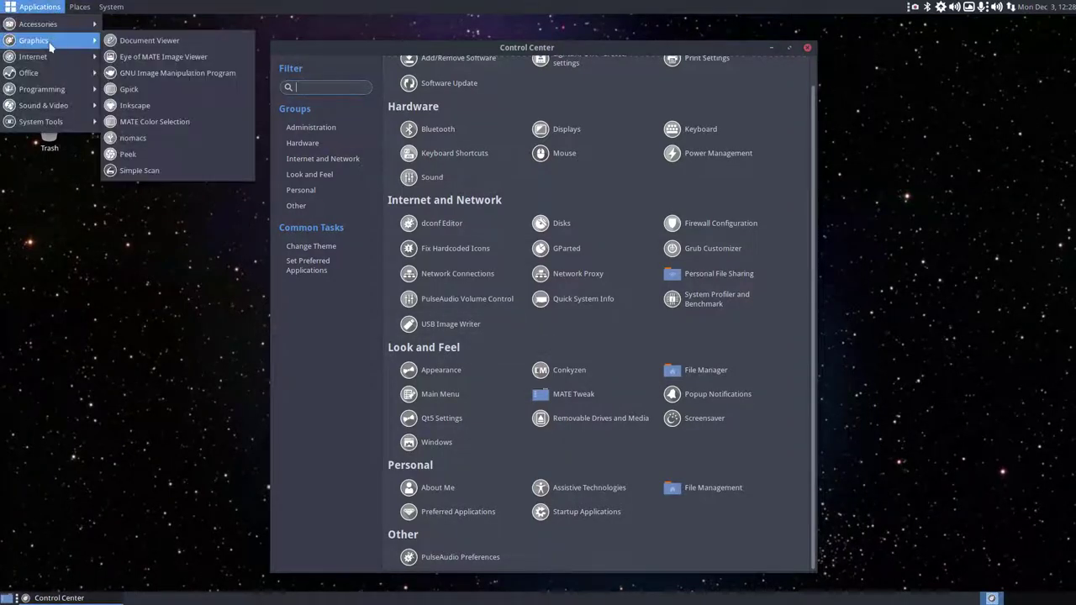
pyautogui.moveTo(61, 65)
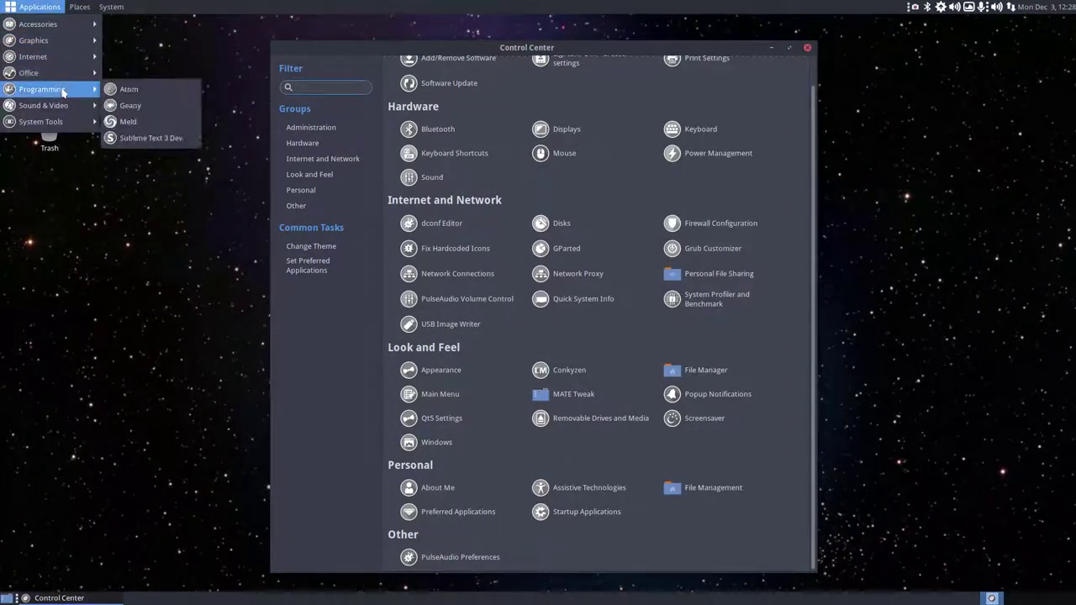
pyautogui.moveTo(66, 123)
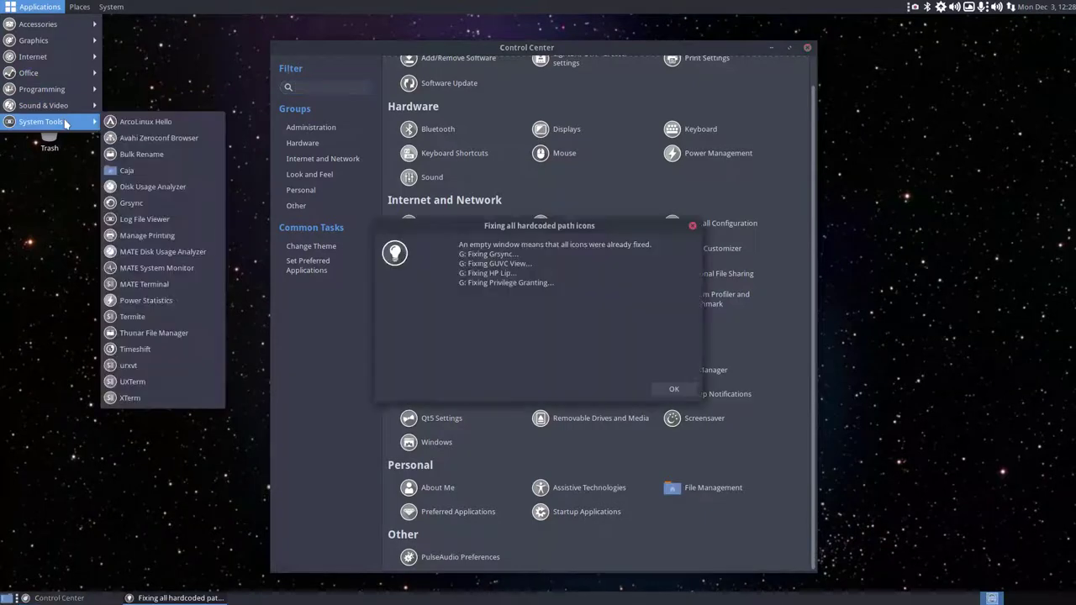
# Read through the report on the fixed hardcoded path icons and dismiss it
pyautogui.click(536, 328)
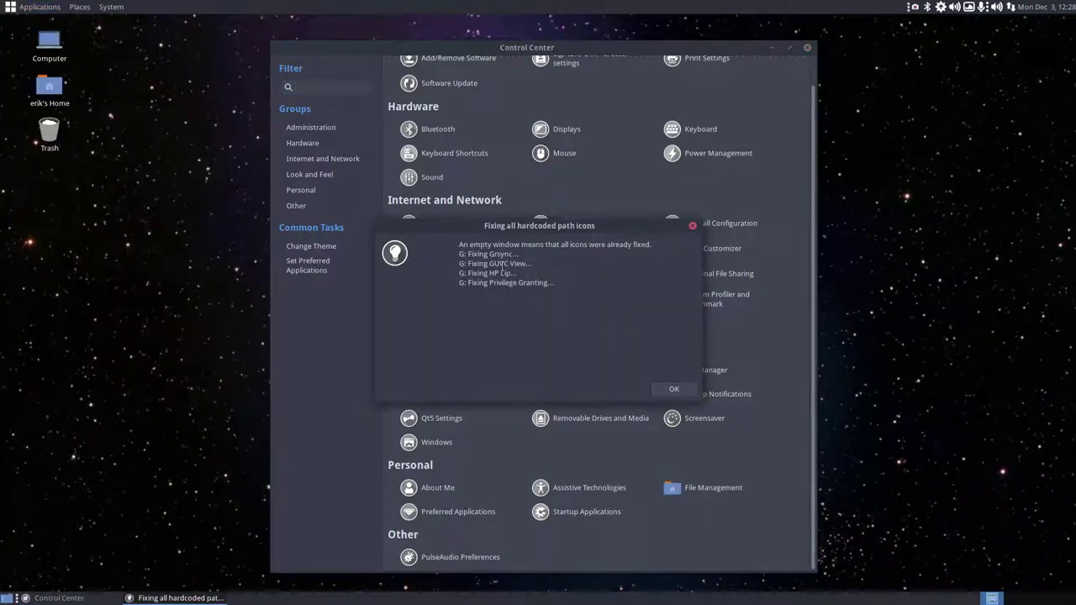
pyautogui.moveTo(500, 273); pyautogui.dragTo(478, 273)
pyautogui.click(528, 273)
pyautogui.click(494, 268)
pyautogui.click(677, 391)
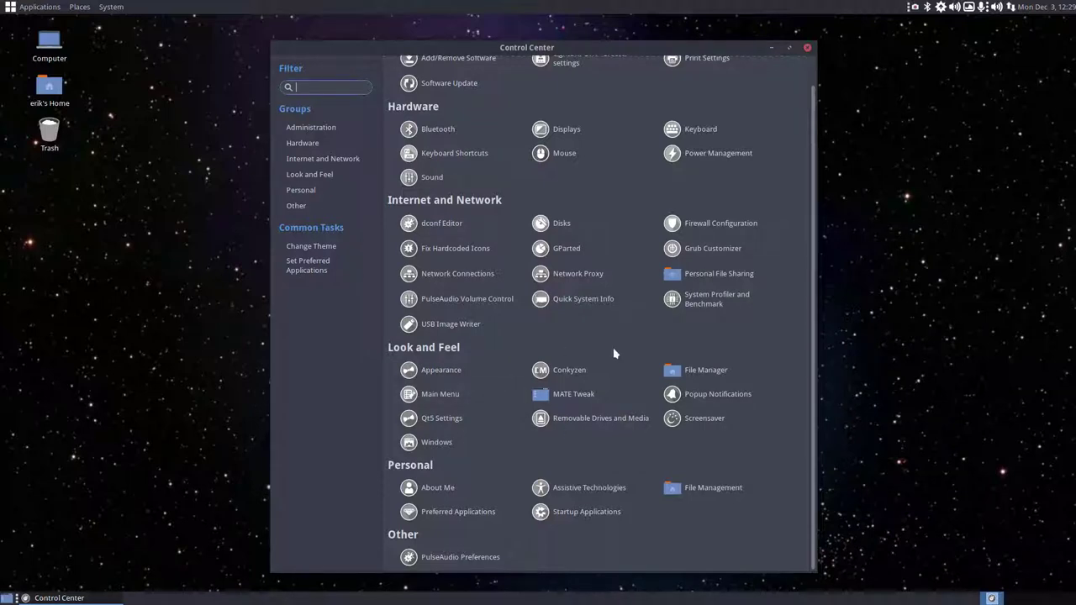
# Open the Appearance preferences from the Control Center and apply the Arc-Botticelli-Dark theme
pyautogui.scroll(1, 614, 354)
pyautogui.scroll(-1, 615, 354)
pyautogui.scroll(1, 616, 334)
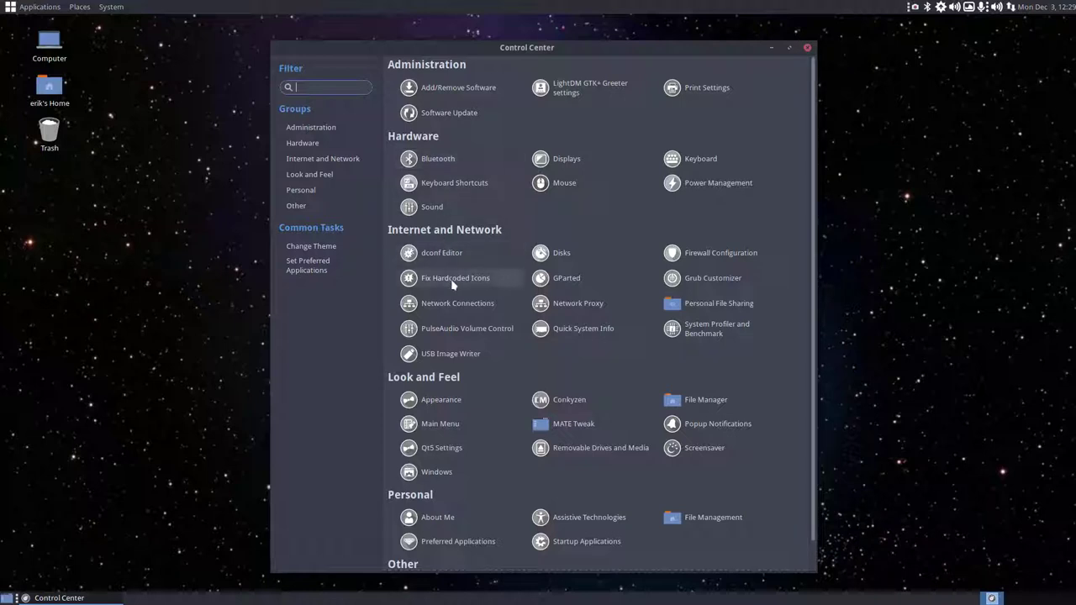
pyautogui.click(446, 401)
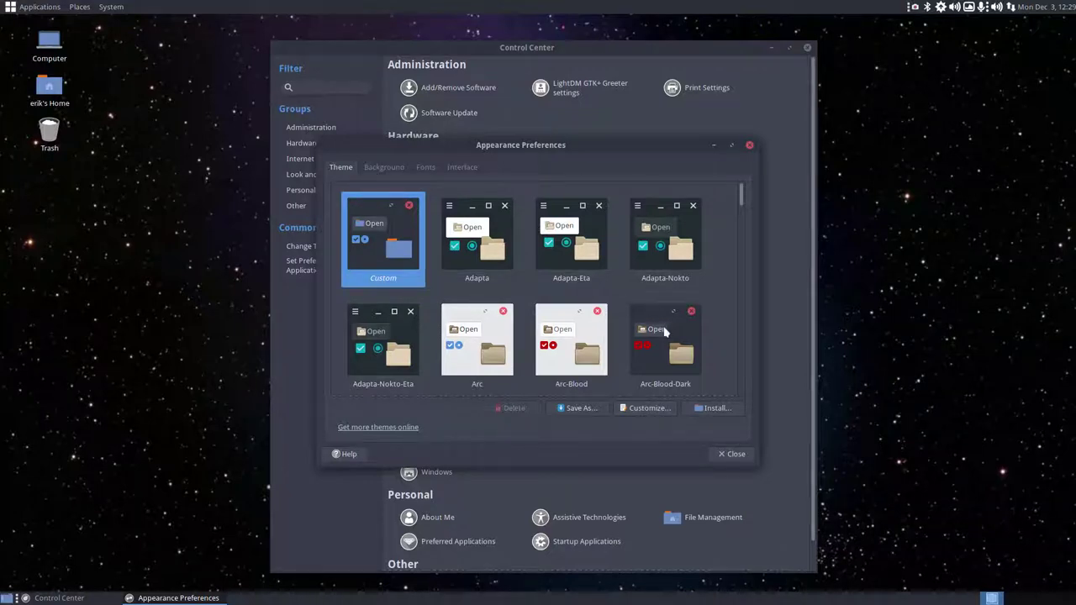
pyautogui.scroll(-3, 666, 332)
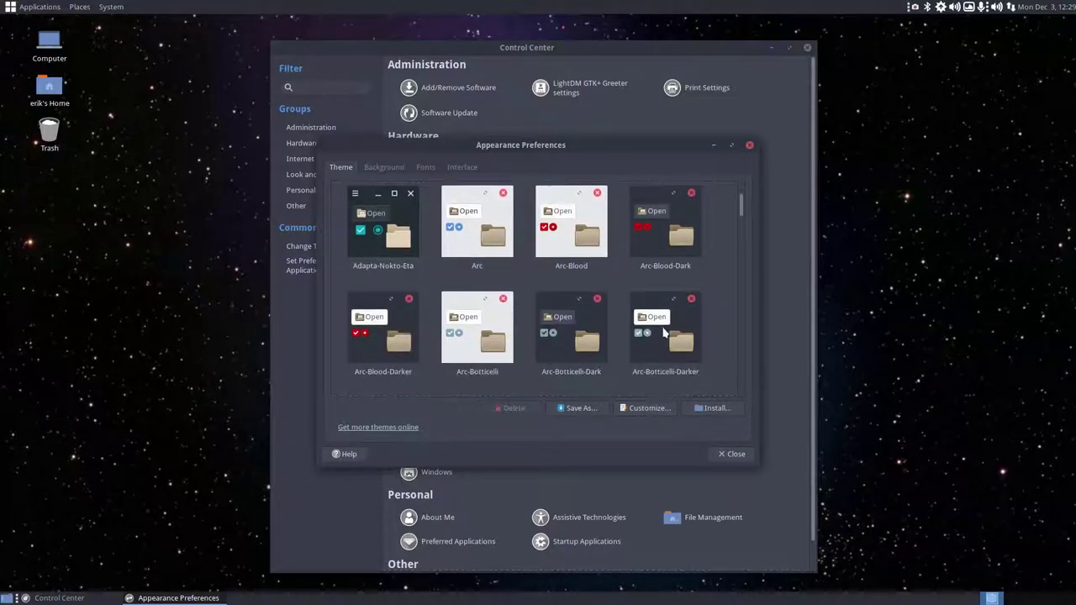
pyautogui.click(594, 336)
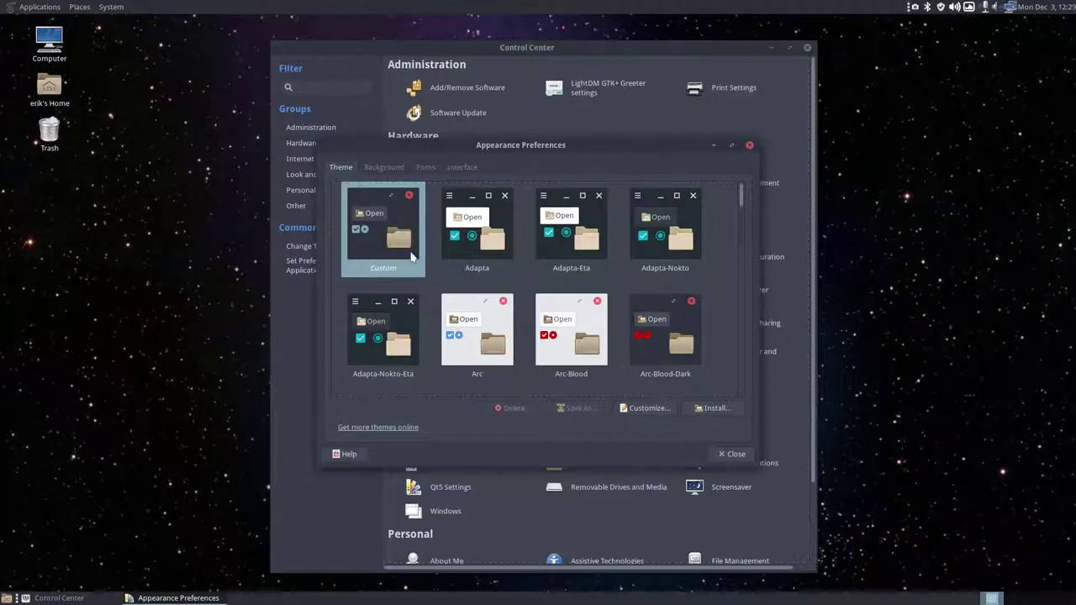
# Look through the Background, Fonts and Interface appearance settings and return to the theme list
pyautogui.click(385, 167)
pyautogui.click(424, 167)
pyautogui.click(460, 168)
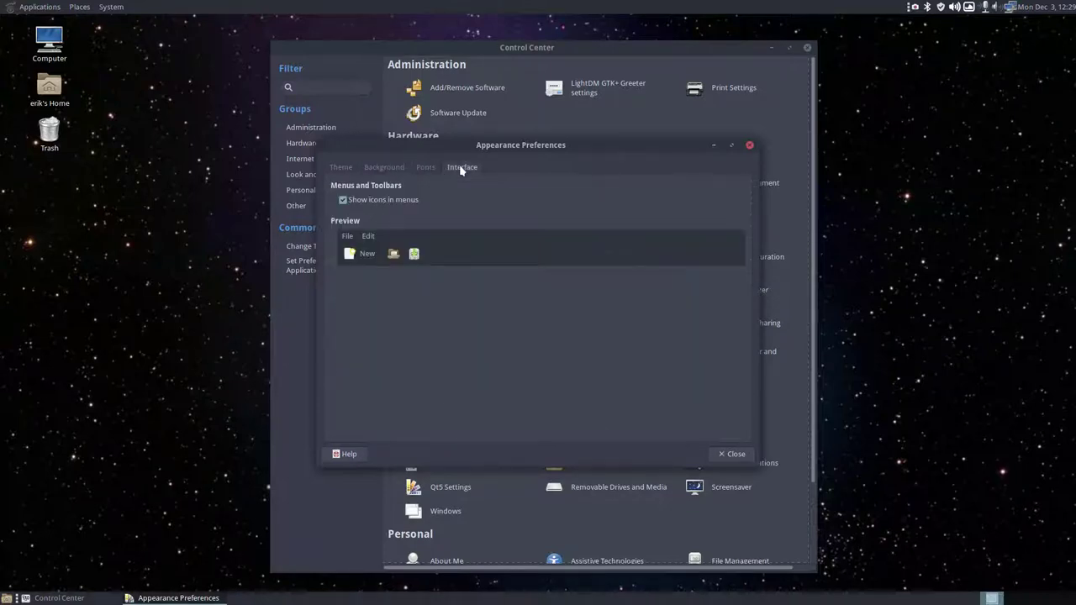
pyautogui.click(342, 167)
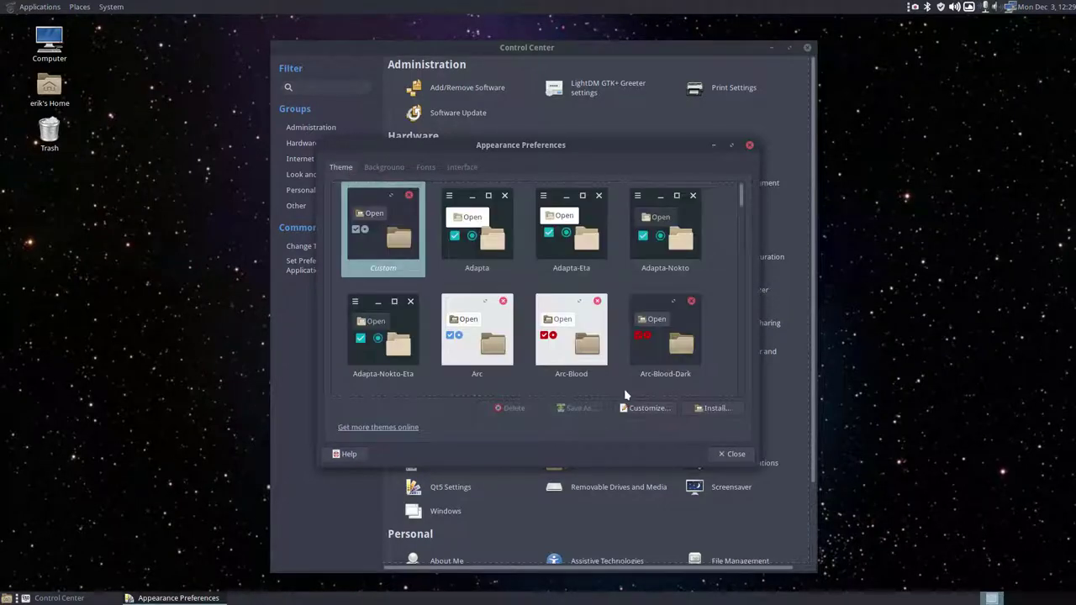
# Customize the current theme, reviewing its controls and window border, and set the icon theme to Sardi Flexible Arc
pyautogui.click(666, 409)
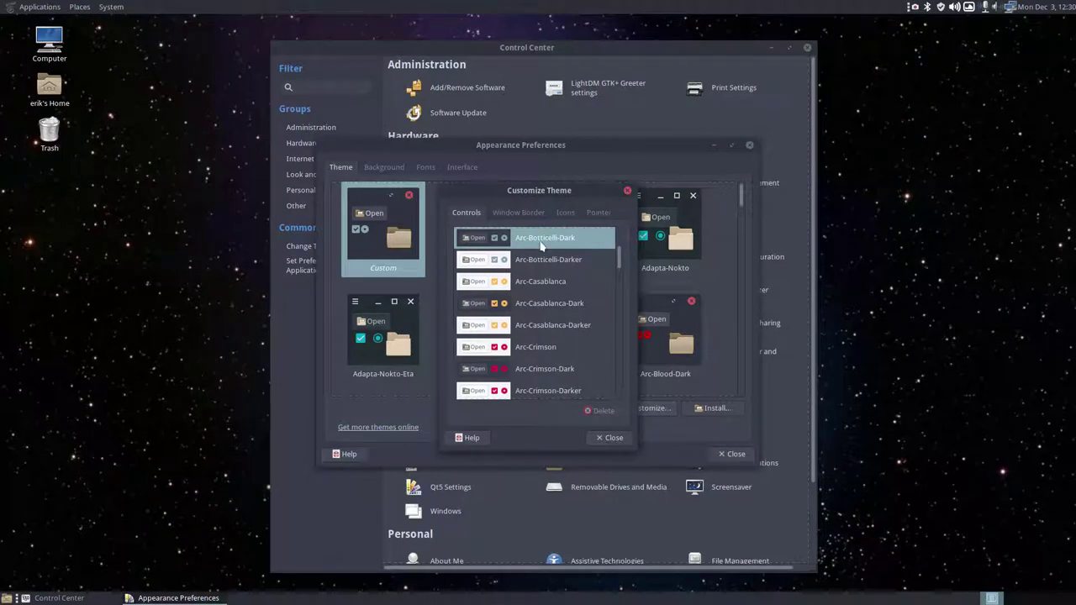
pyautogui.click(516, 213)
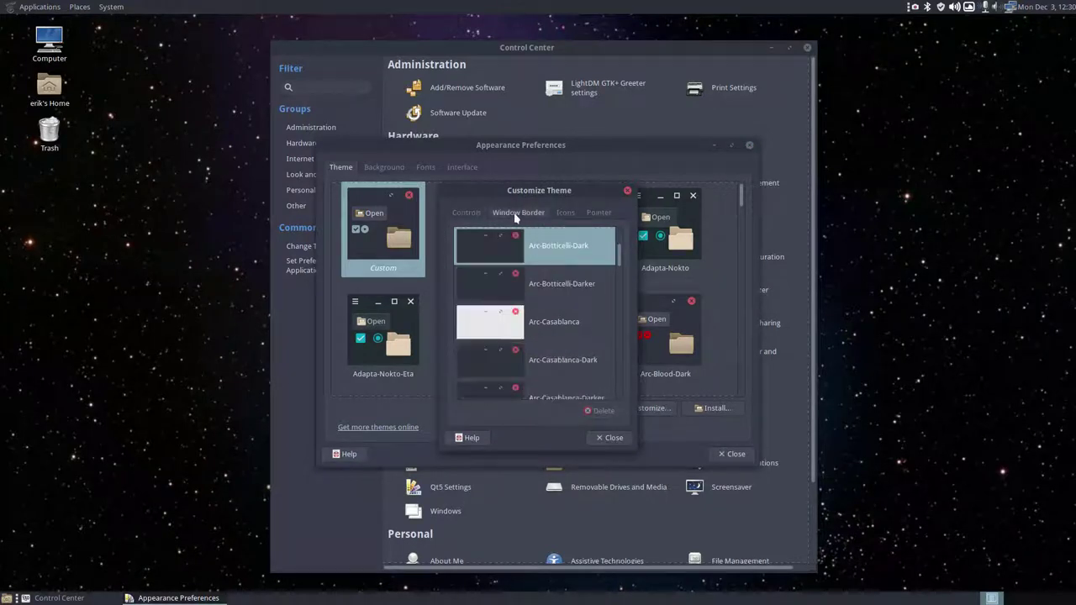
pyautogui.click(565, 213)
pyautogui.scroll(-15, 538, 343)
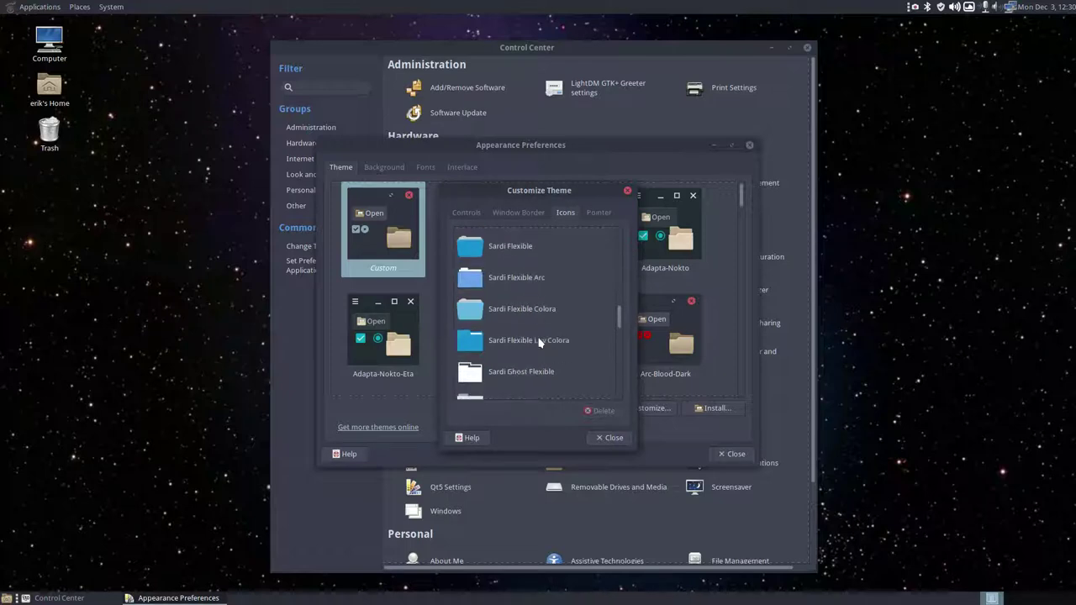
pyautogui.click(533, 287)
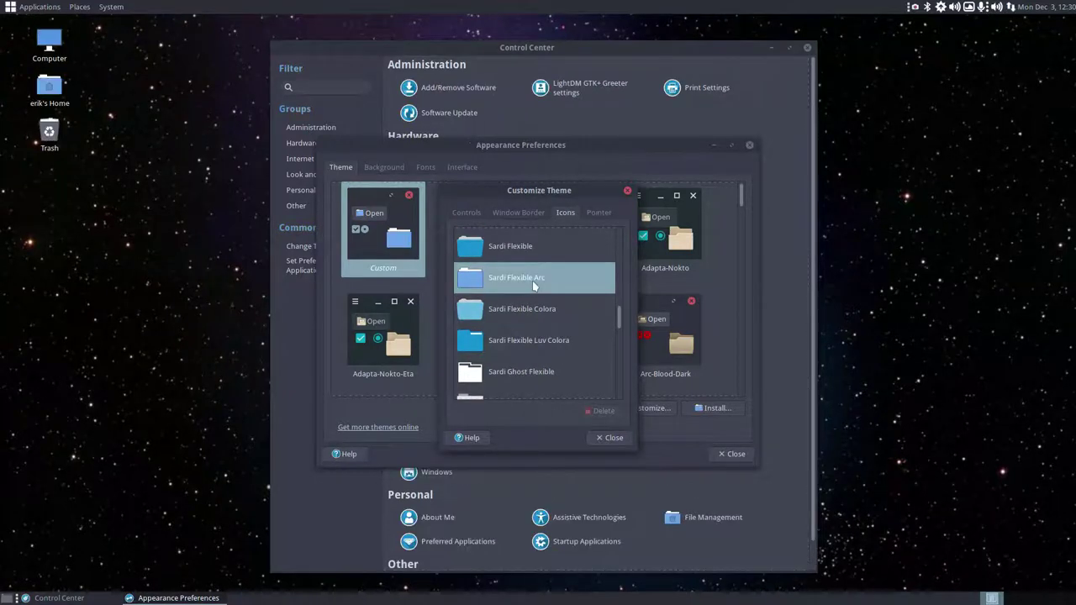
# Examine the new icons in the application categories, the System entries and the Control Center, and close the Control Center
pyautogui.click(39, 7)
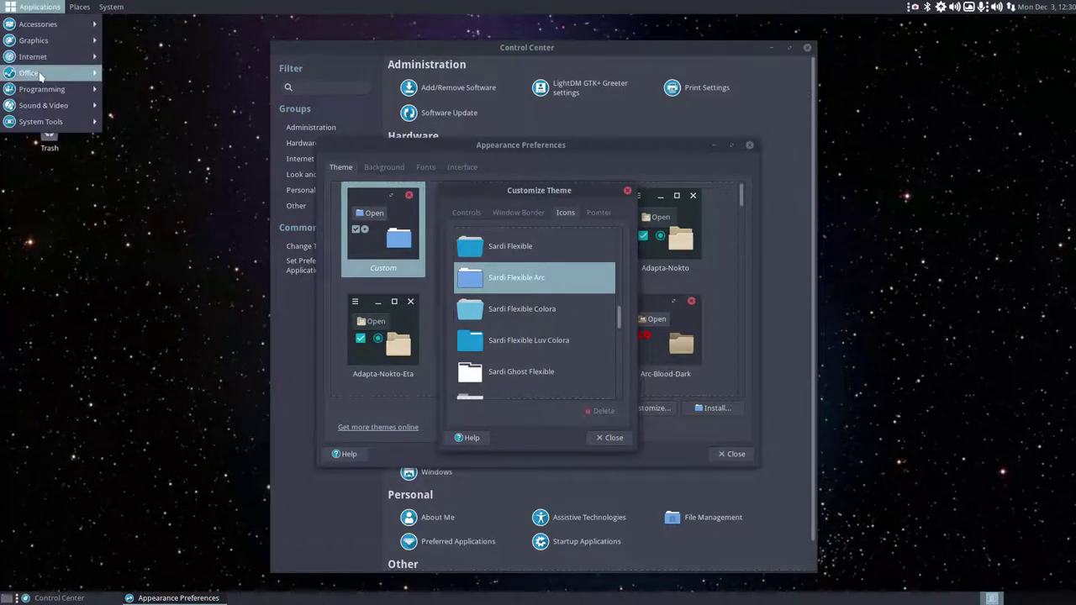
pyautogui.moveTo(42, 89)
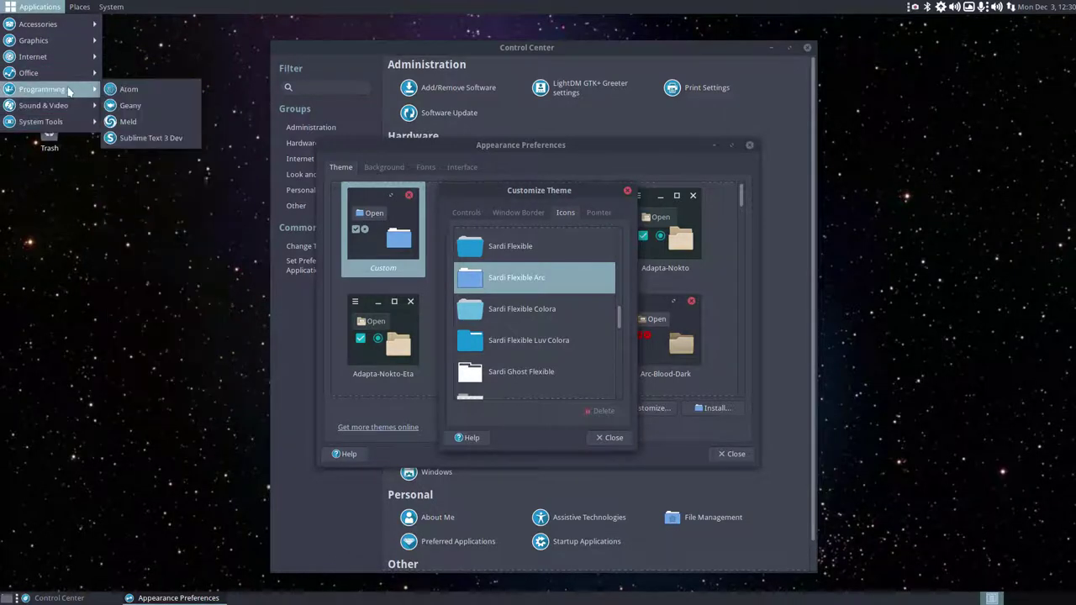
pyautogui.moveTo(77, 64)
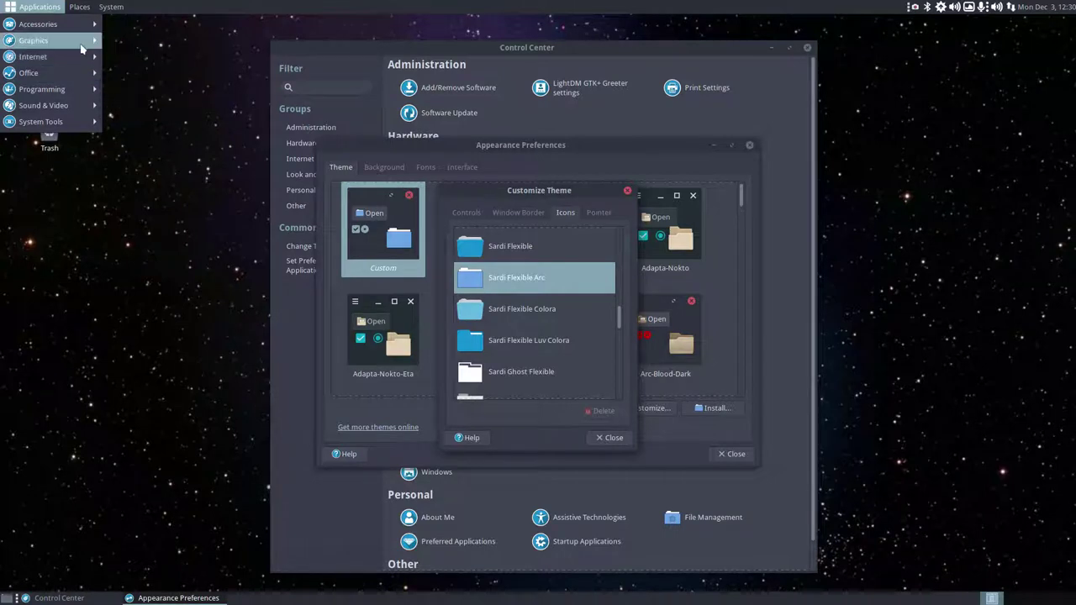
pyautogui.moveTo(107, 4)
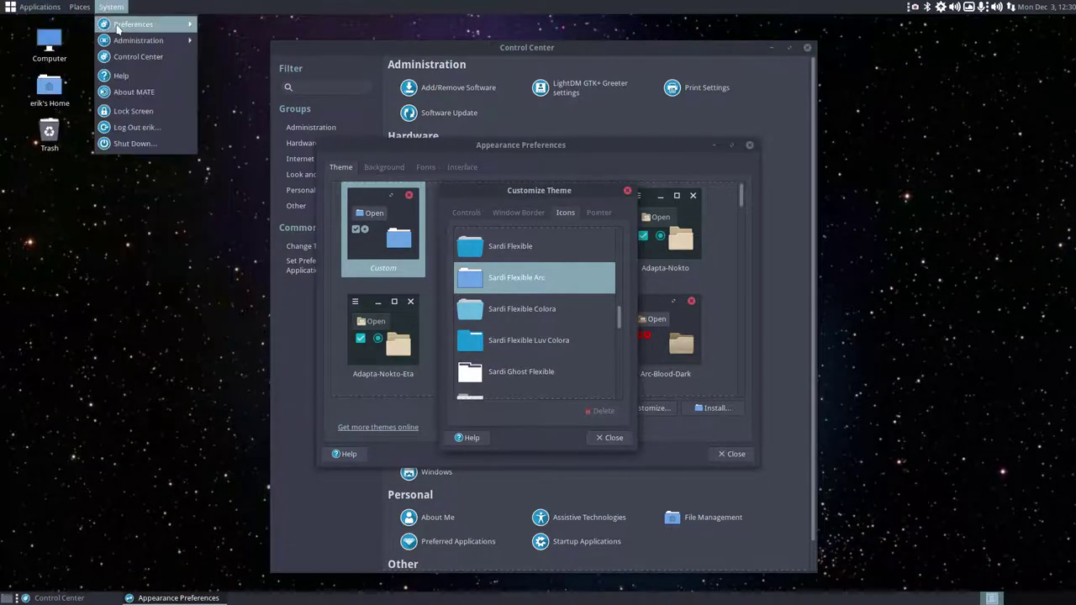
pyautogui.click(131, 57)
pyautogui.scroll(-1, 590, 375)
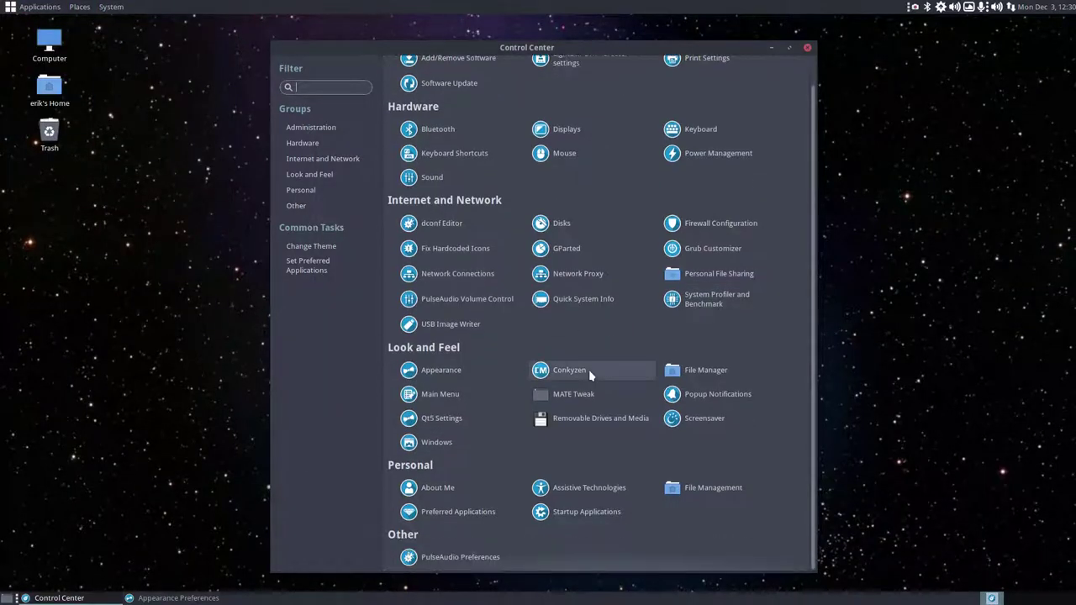
pyautogui.scroll(1, 639, 252)
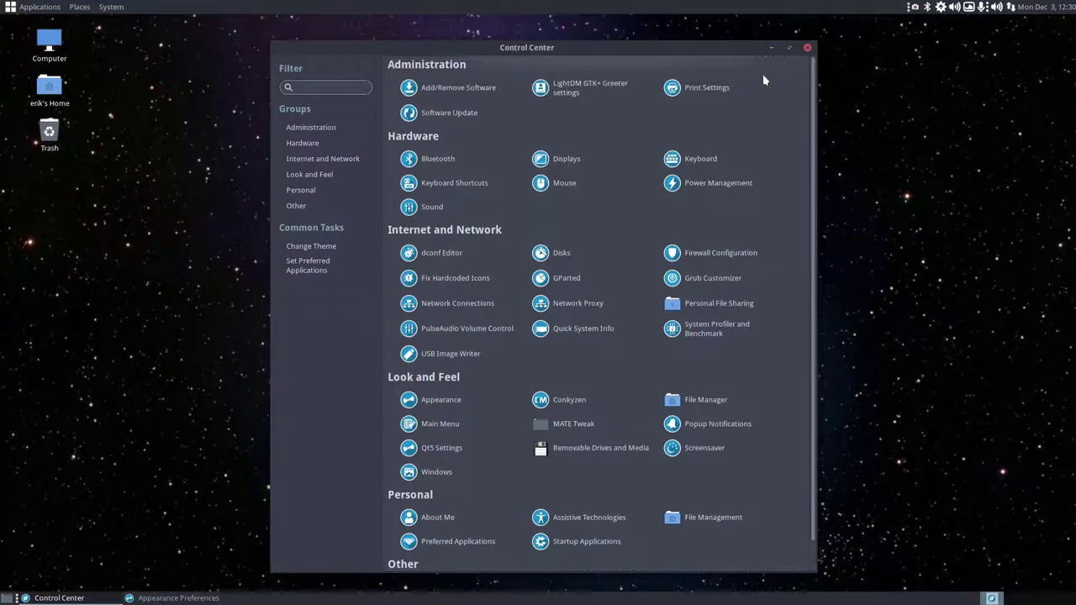
pyautogui.click(806, 49)
# Set the theme's icons to Sardi Mono Arc and its pointer to oxy-neon, and finish customizing
pyautogui.scroll(-4, 531, 345)
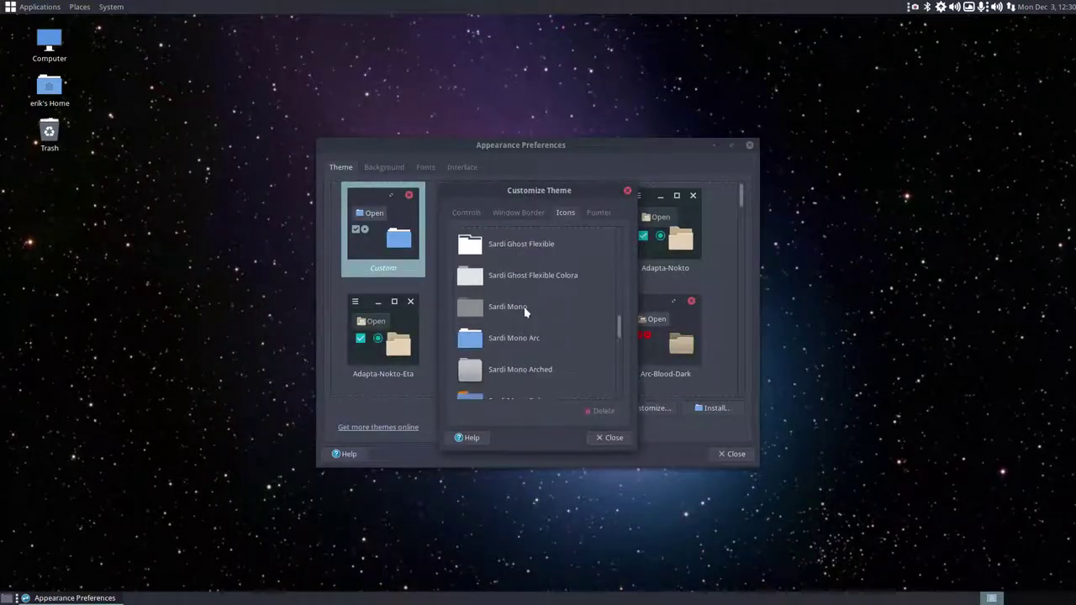
pyautogui.click(524, 338)
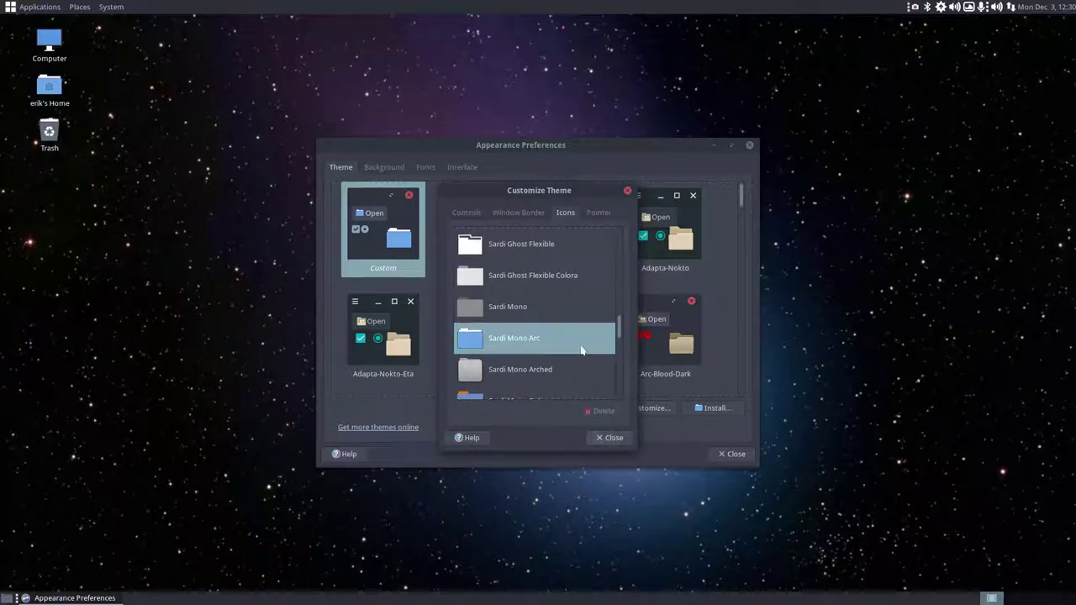
pyautogui.click(599, 213)
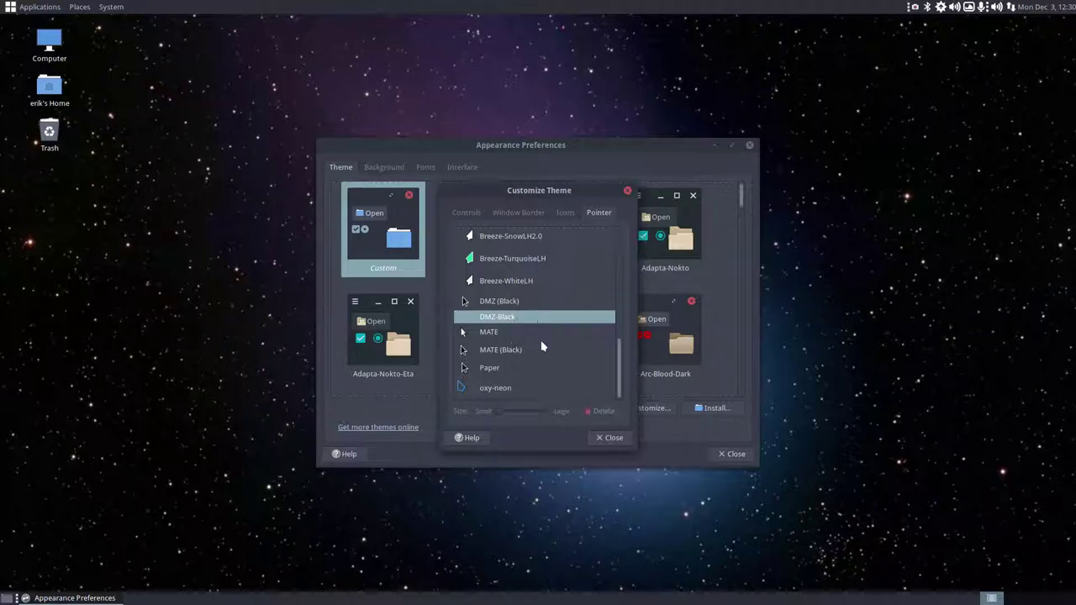
pyautogui.click(498, 353)
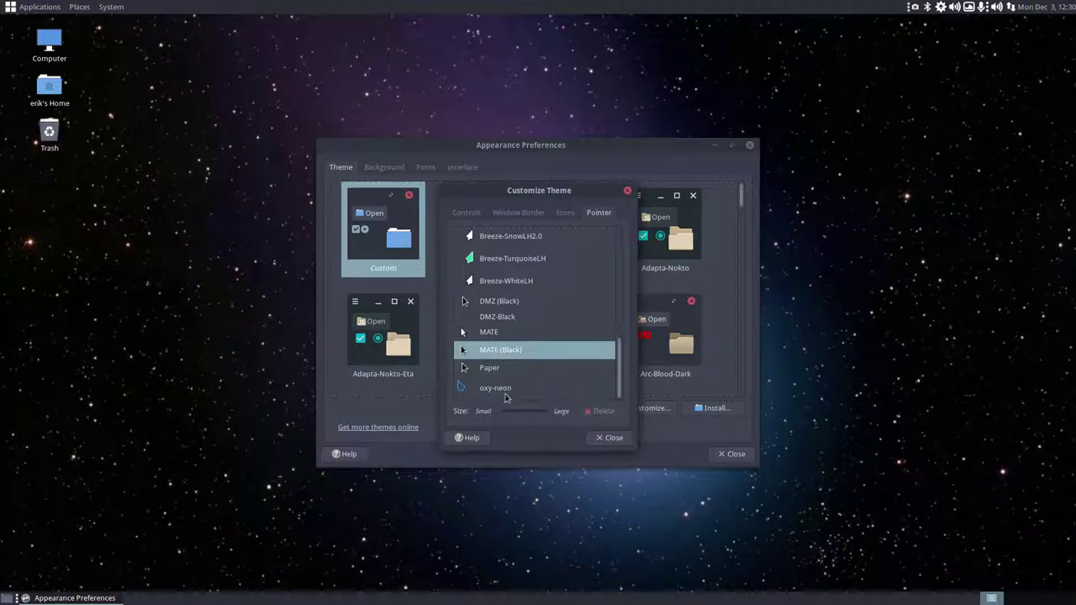
pyautogui.click(505, 392)
pyautogui.click(611, 437)
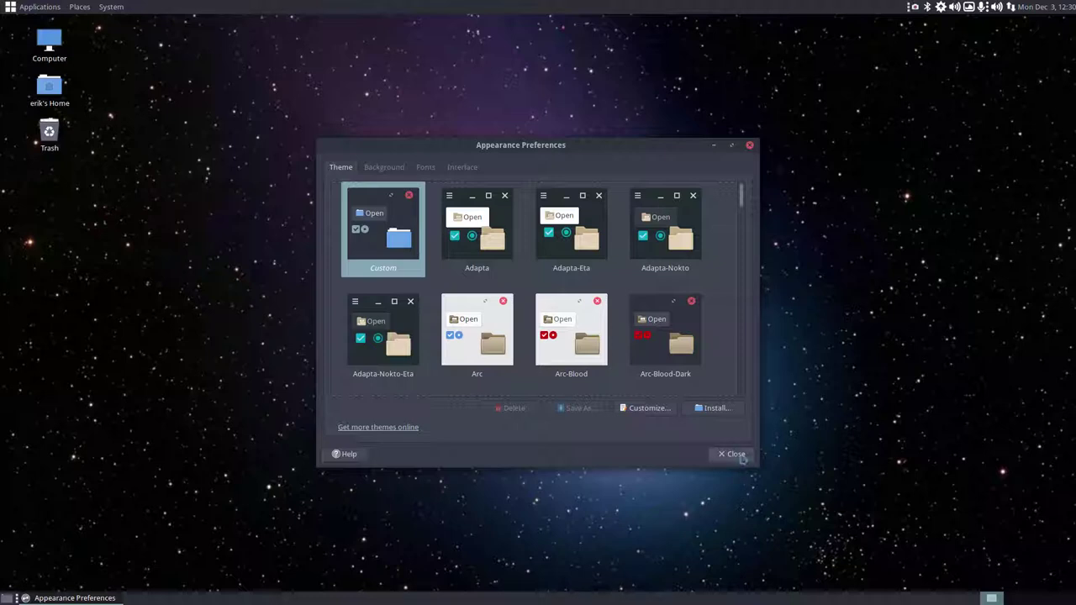
# Set the application and document font sizes to 11 in the Fonts settings
pyautogui.click(427, 168)
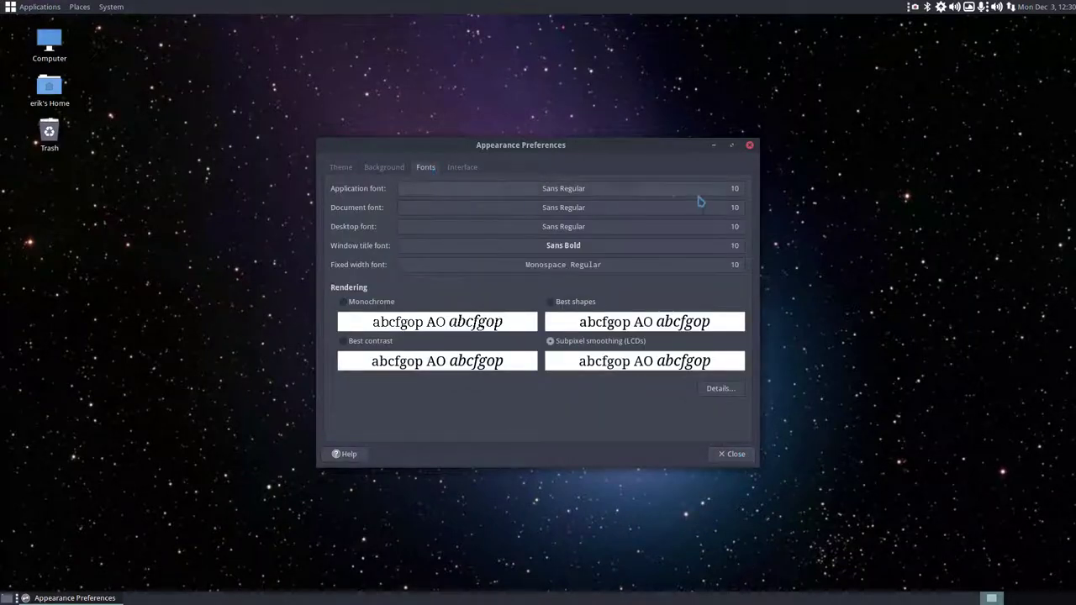
pyautogui.click(733, 194)
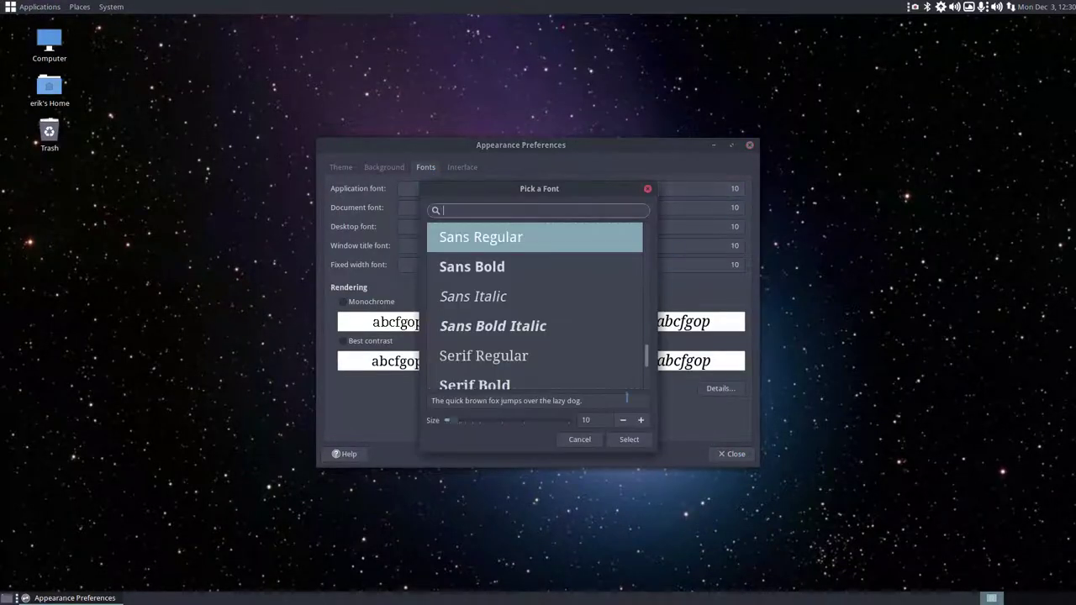
pyautogui.click(632, 442)
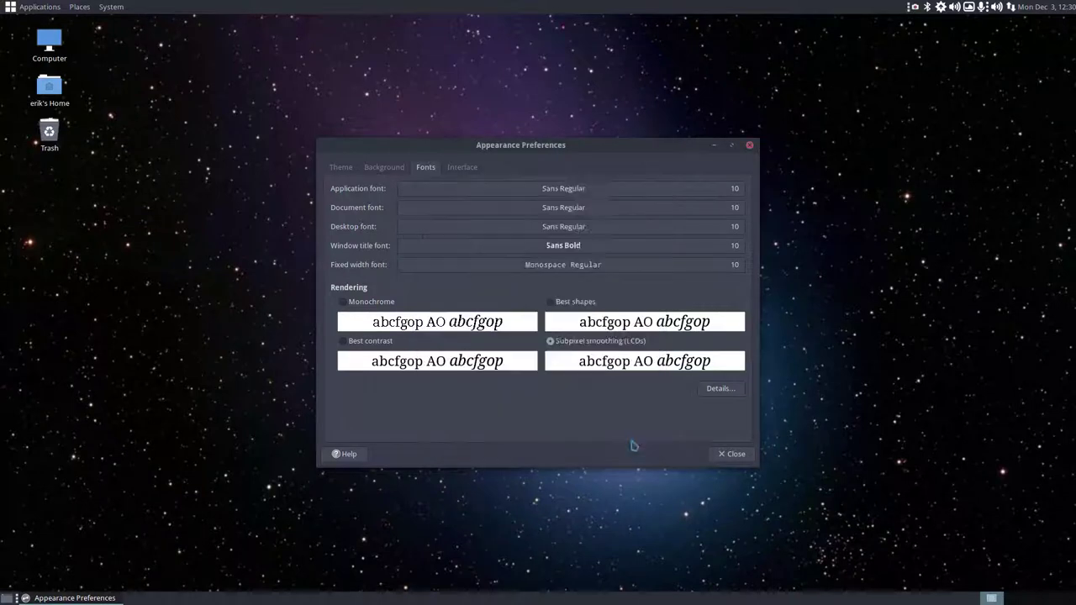
pyautogui.click(734, 190)
pyautogui.click(642, 421)
pyautogui.click(631, 440)
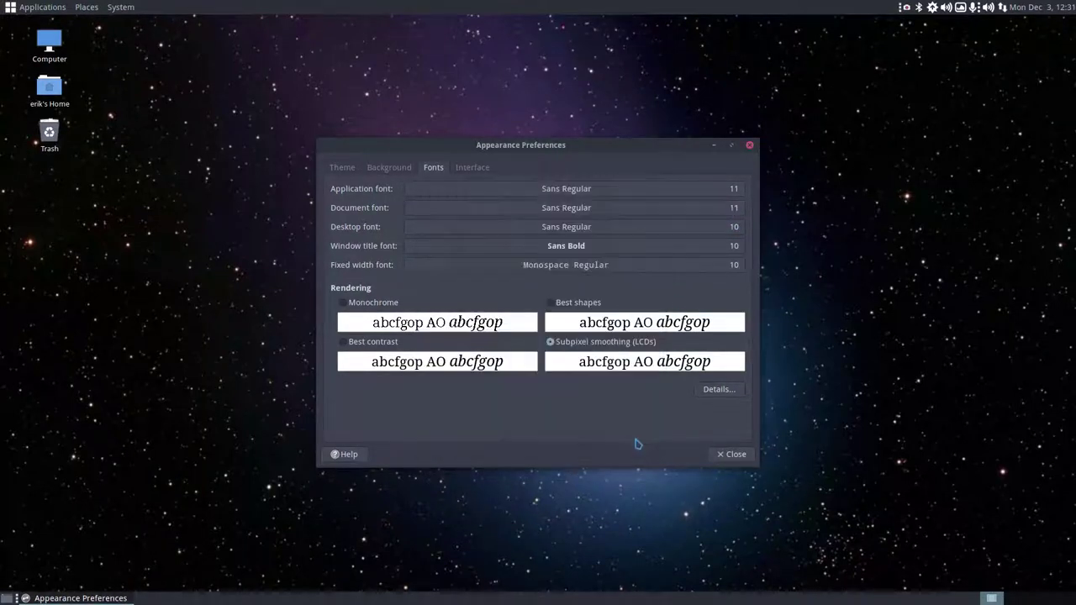
# Set the desktop font and window title font sizes to 11
pyautogui.click(739, 232)
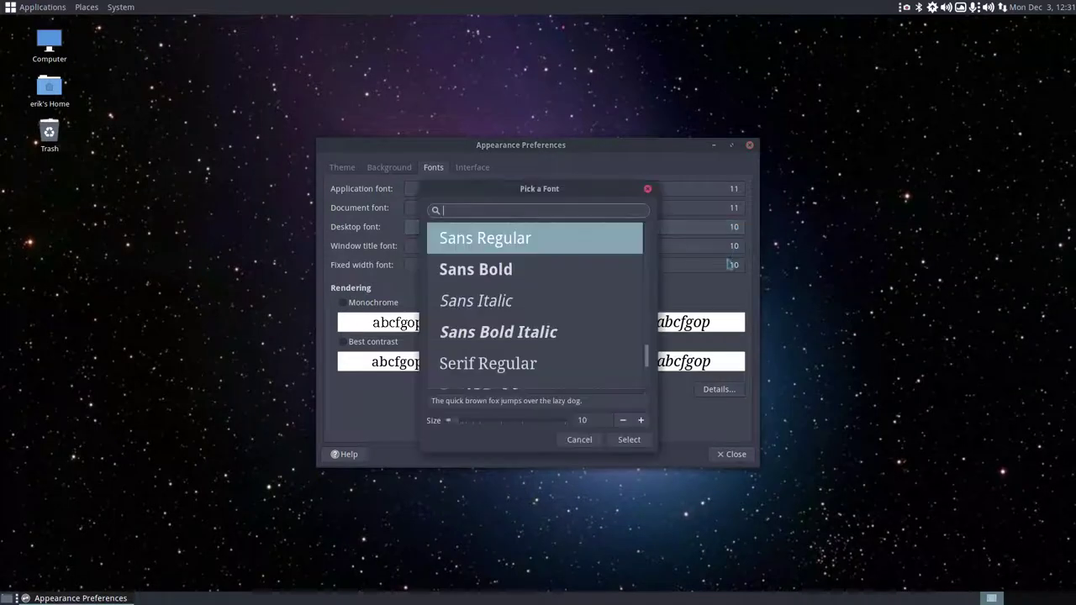
pyautogui.click(642, 420)
pyautogui.click(631, 440)
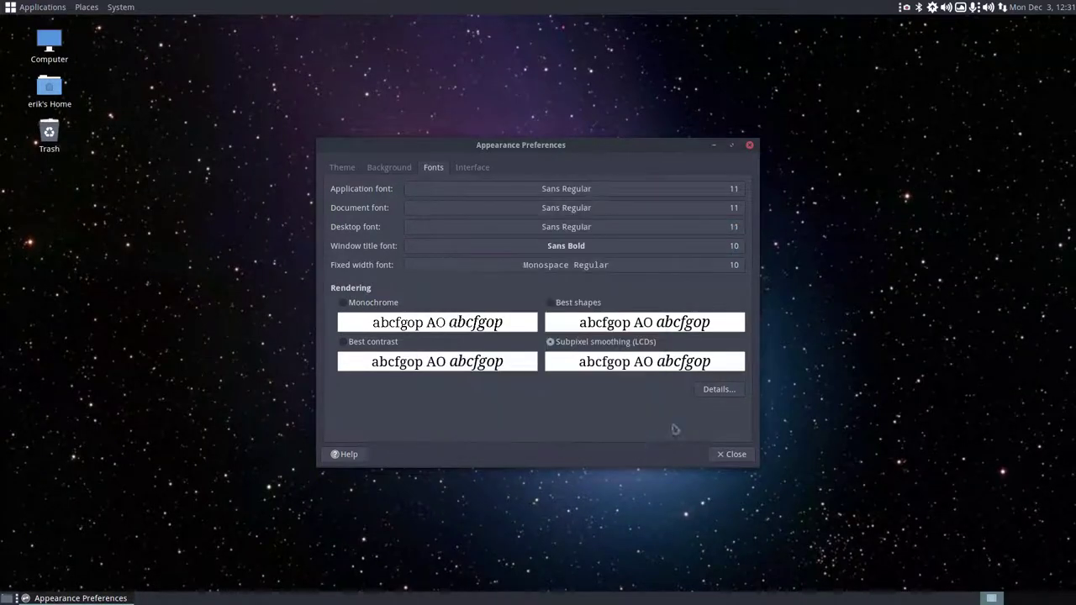
pyautogui.click(735, 245)
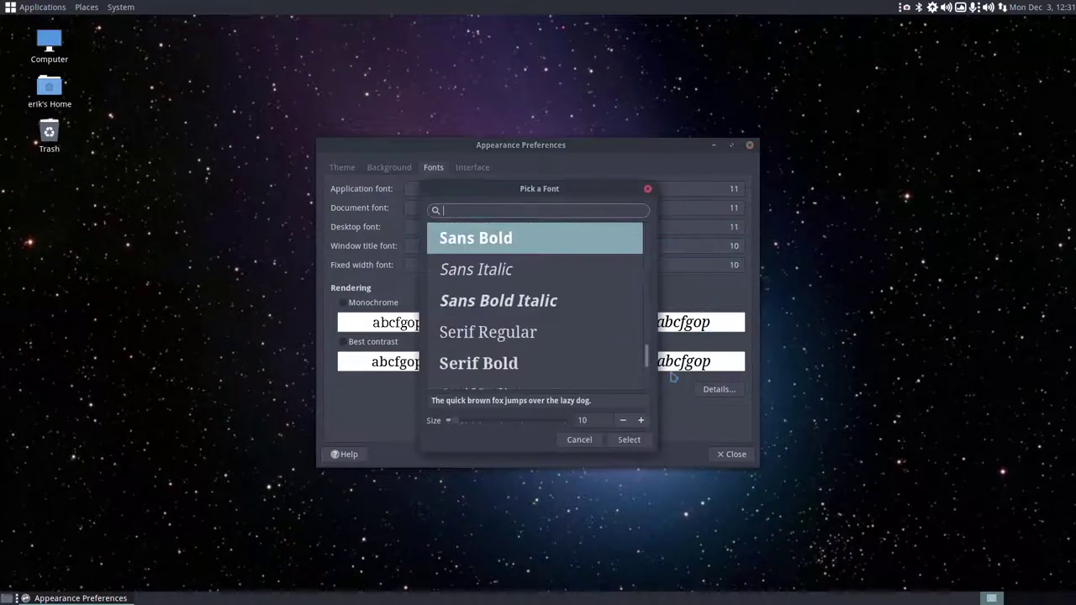
pyautogui.click(642, 421)
pyautogui.click(631, 440)
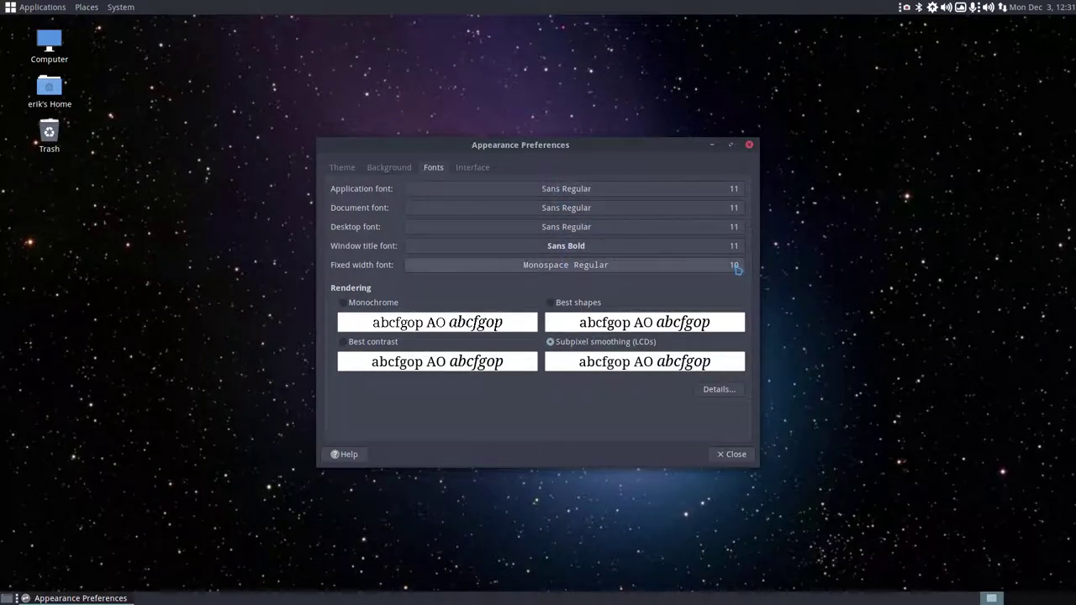
# Search the application font choices for "noto sans regu" and dismiss the font picker without choosing one
pyautogui.click(546, 190)
pyautogui.click(521, 210)
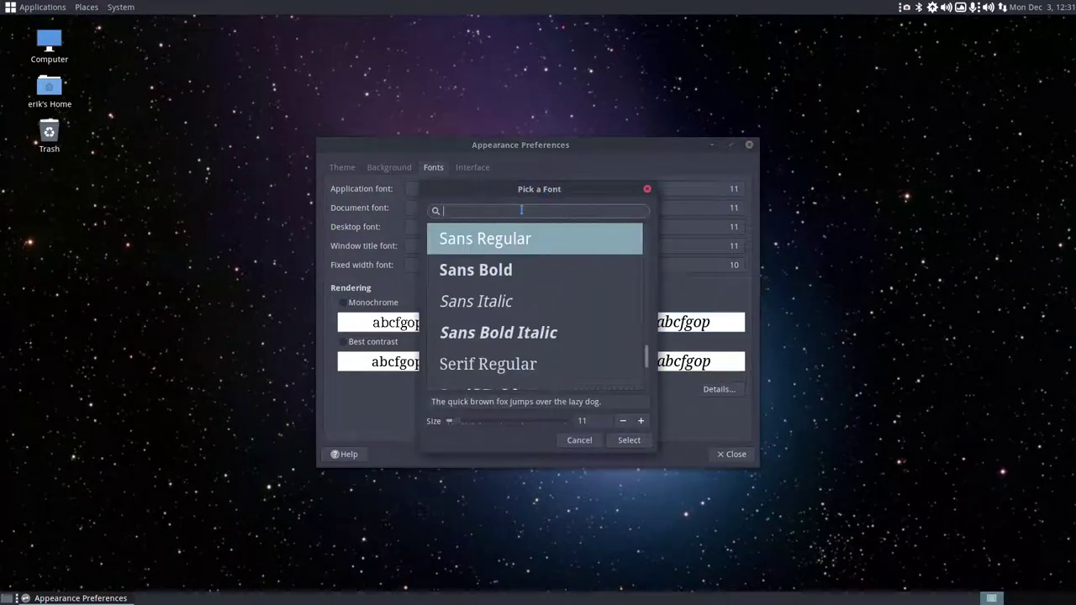
pyautogui.write('noto ')
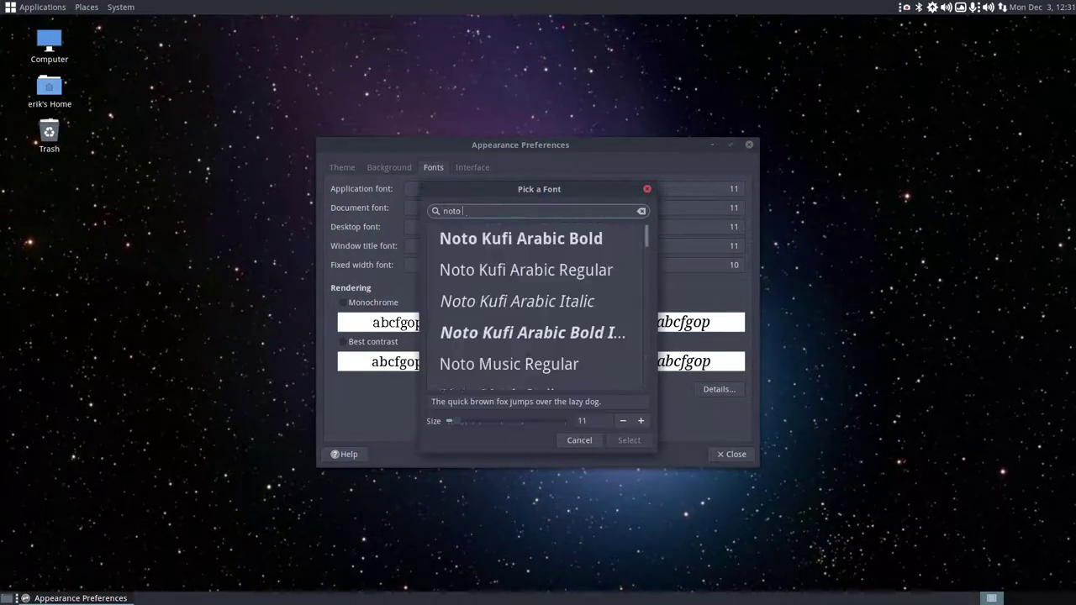
pyautogui.write('sans regurla')
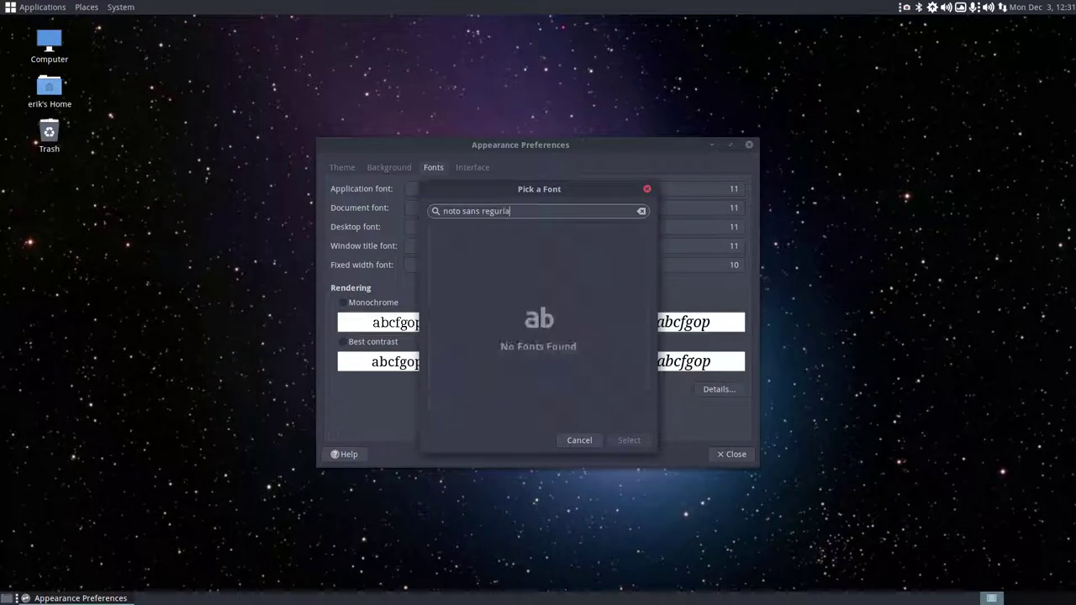
pyautogui.press('BackSpace')
pyautogui.press('BackSpace')
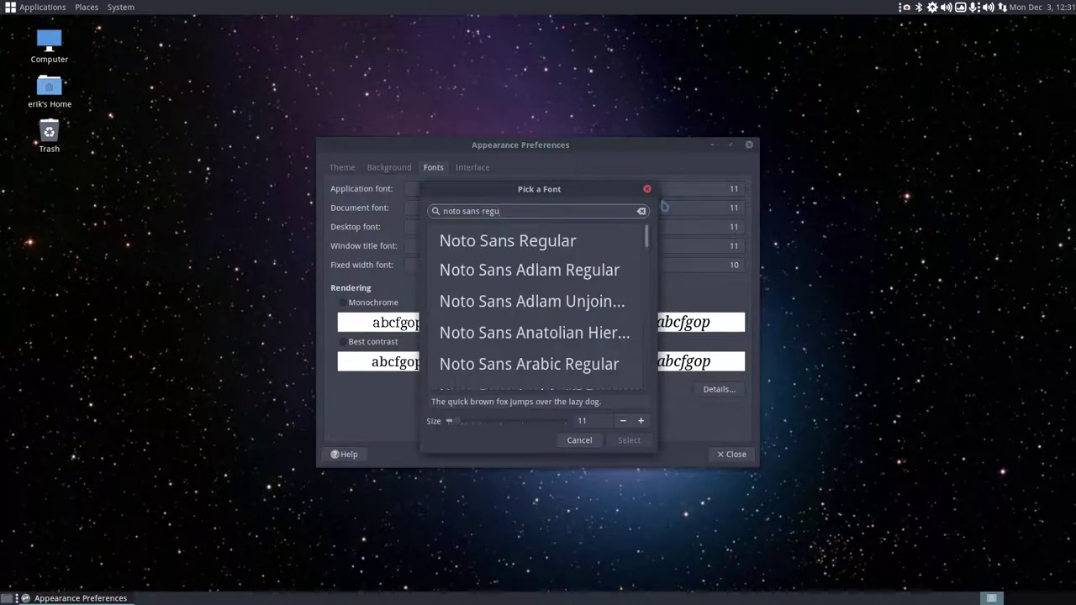
pyautogui.click(598, 444)
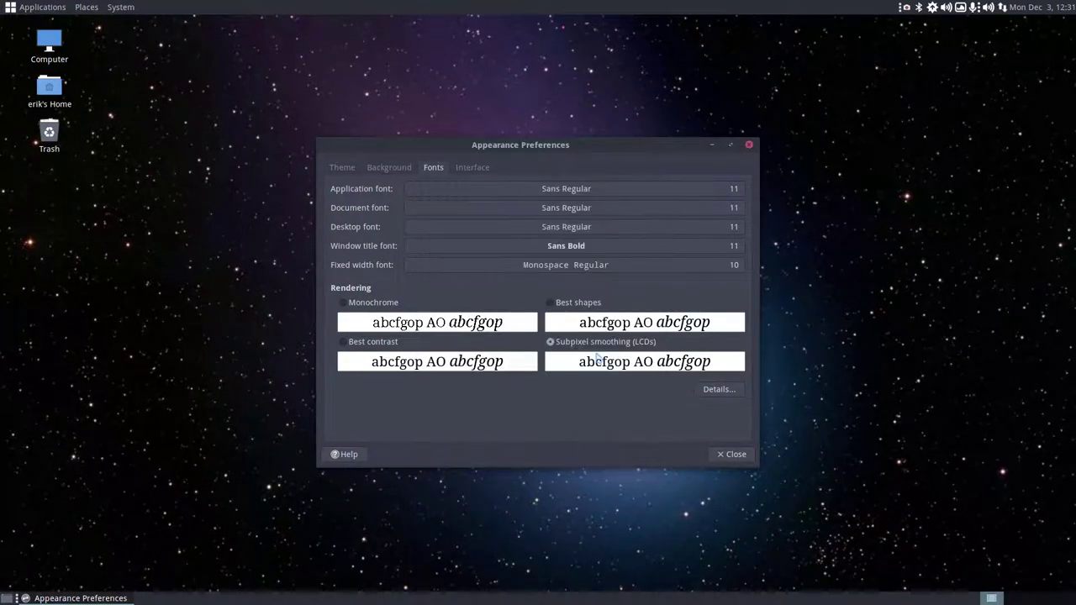
# Browse the full list of available application fonts and cancel the selection
pyautogui.click(562, 195)
pyautogui.scroll(-1, 552, 227)
pyautogui.scroll(-15, 528, 274)
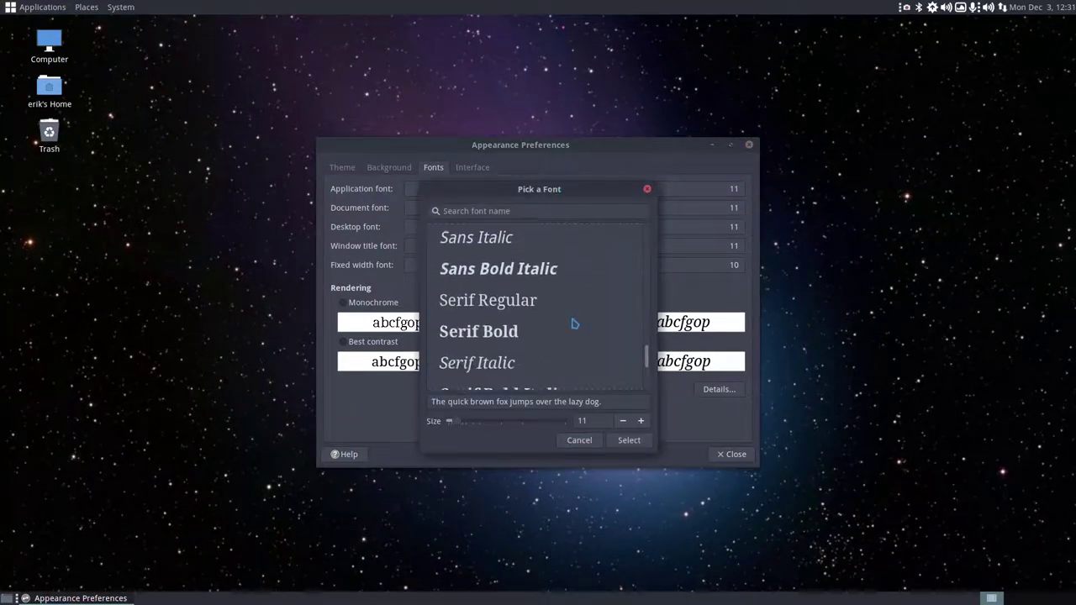
pyautogui.scroll(15, 528, 274)
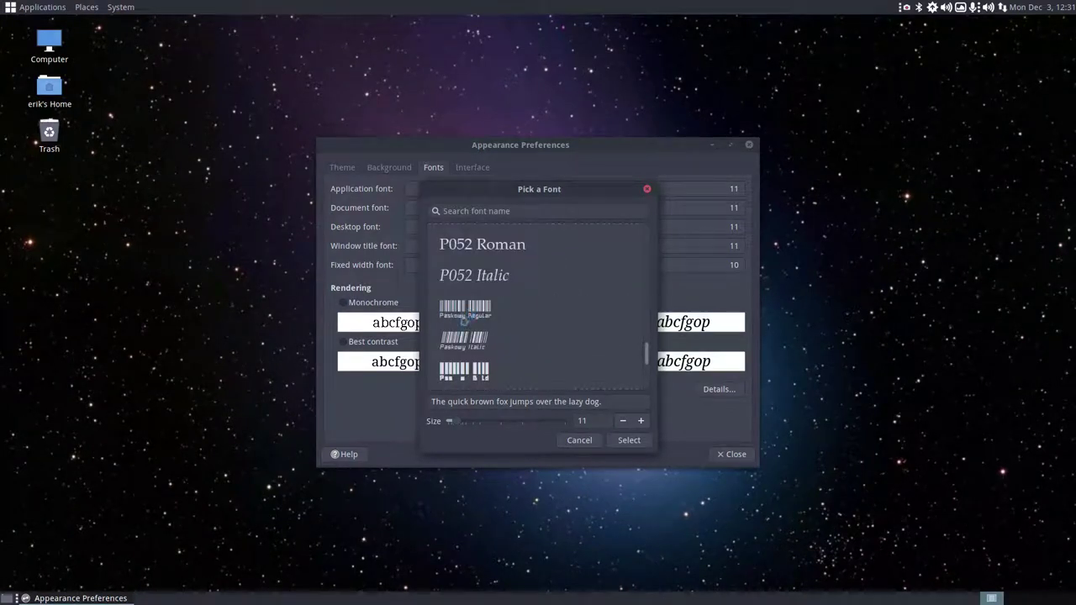
pyautogui.click(579, 440)
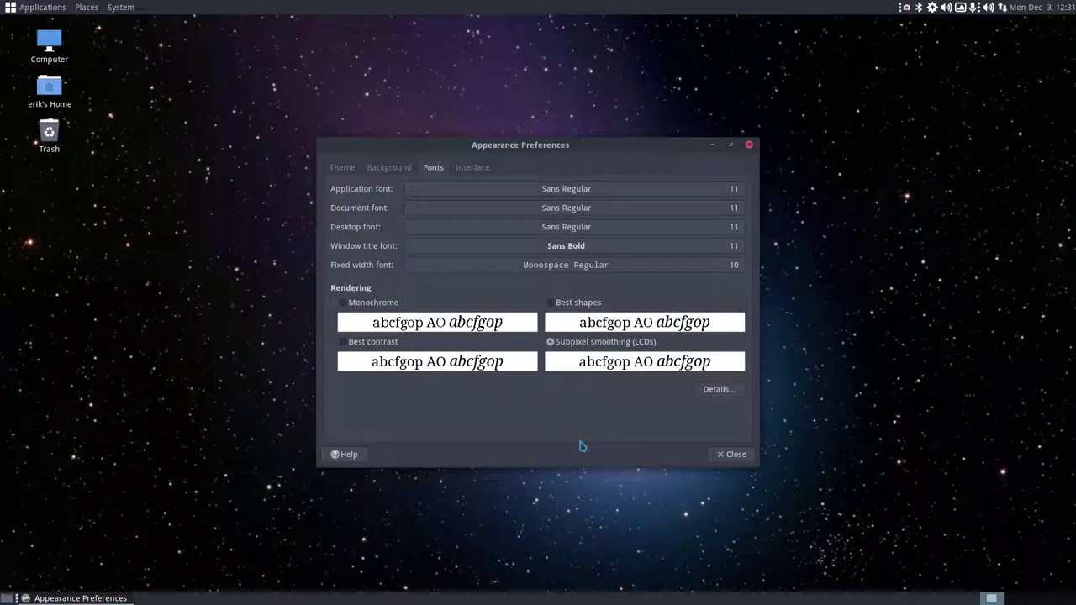
# Look through the Interface, Fonts, Background and Theme settings once more and close the Appearance preferences
pyautogui.click(475, 169)
pyautogui.click(433, 168)
pyautogui.click(401, 169)
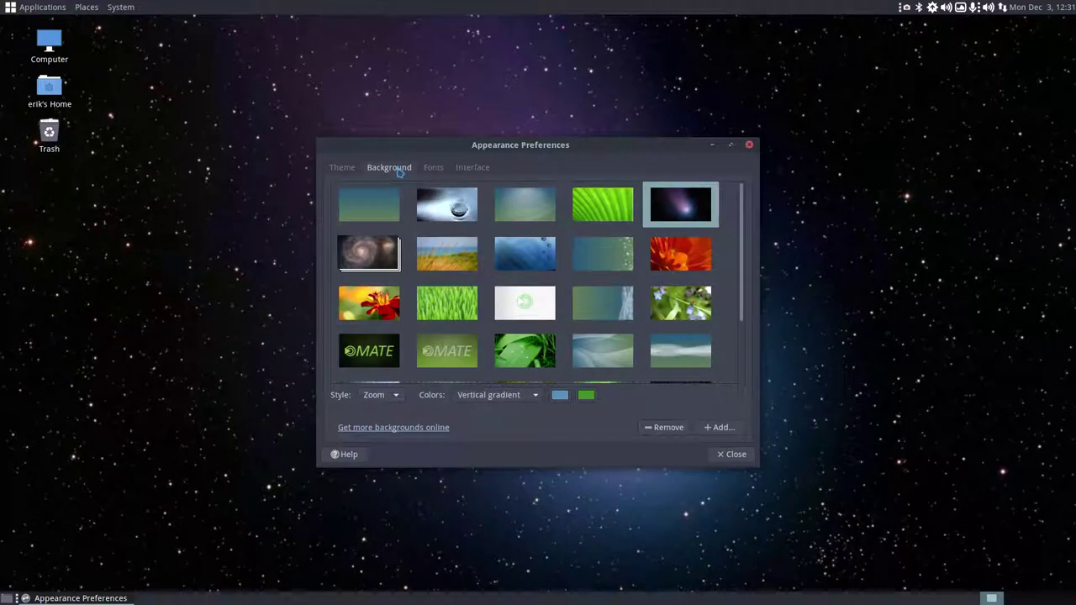
pyautogui.click(351, 169)
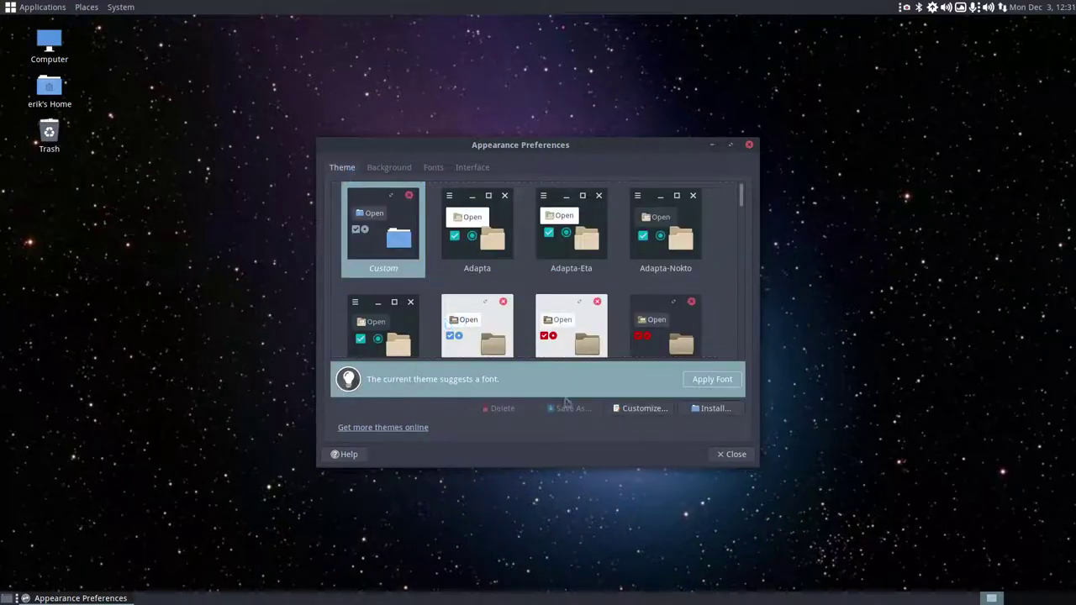
pyautogui.click(723, 459)
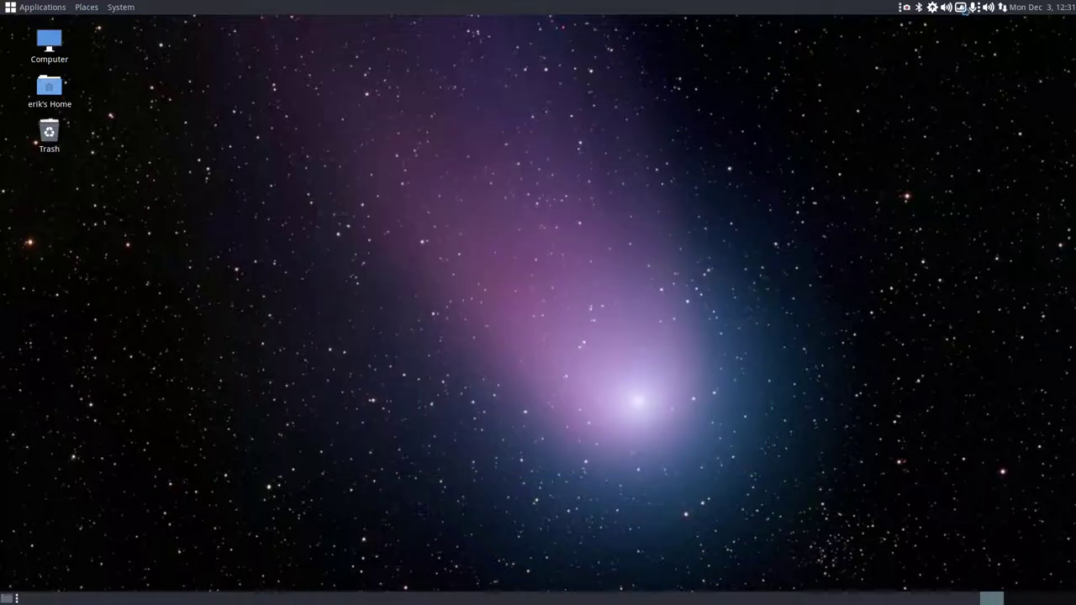
# Open Variety's wallpaper selector and browse the available images
pyautogui.click(967, 8)
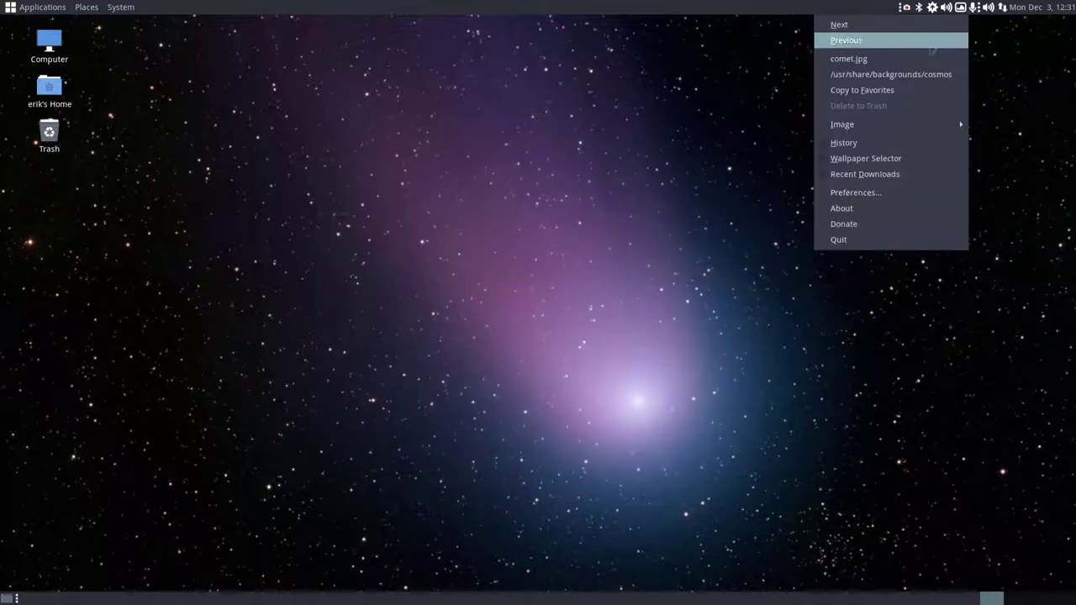
pyautogui.click(858, 159)
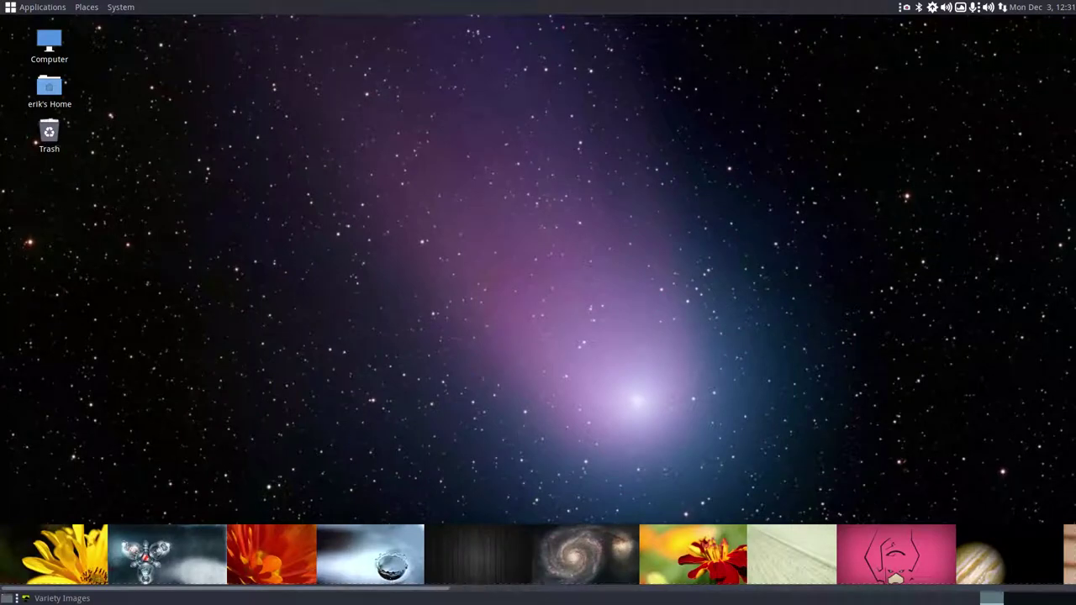
pyautogui.scroll(-3, 981, 541)
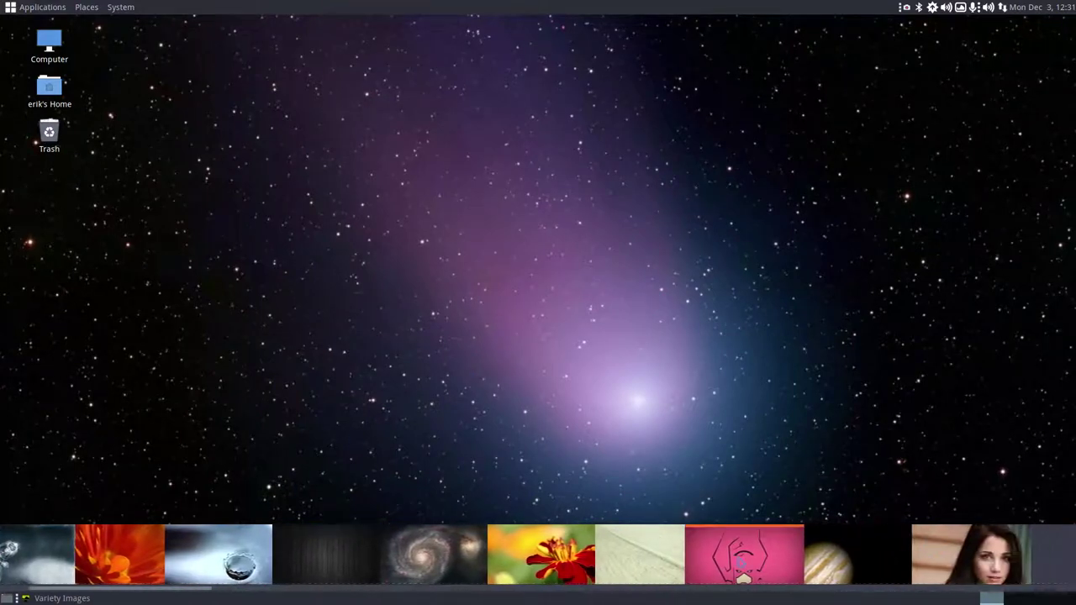
# Try the pink cartoon, green leaf and Iron Man images as the desktop wallpaper
pyautogui.click(744, 555)
pyautogui.scroll(-5, 744, 555)
pyautogui.scroll(-15, 959, 560)
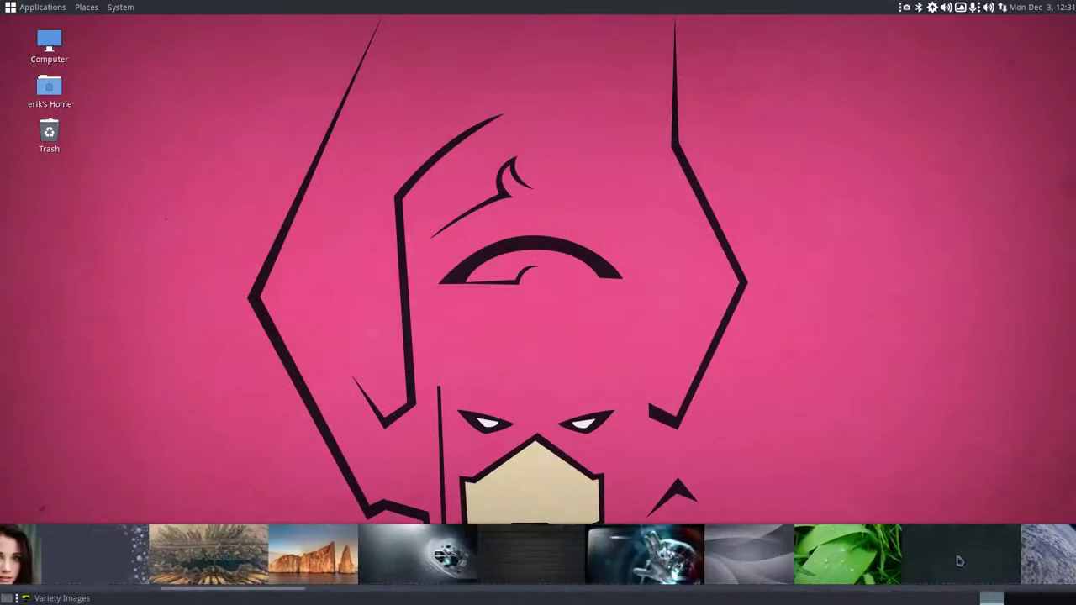
pyautogui.click(865, 560)
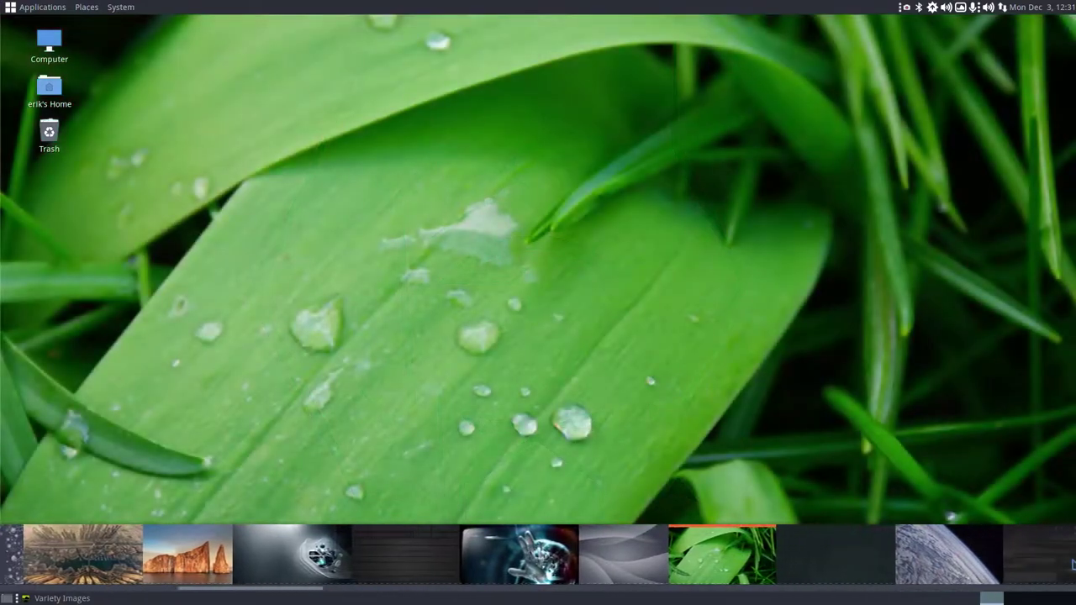
pyautogui.scroll(-15, 864, 560)
pyautogui.click(496, 556)
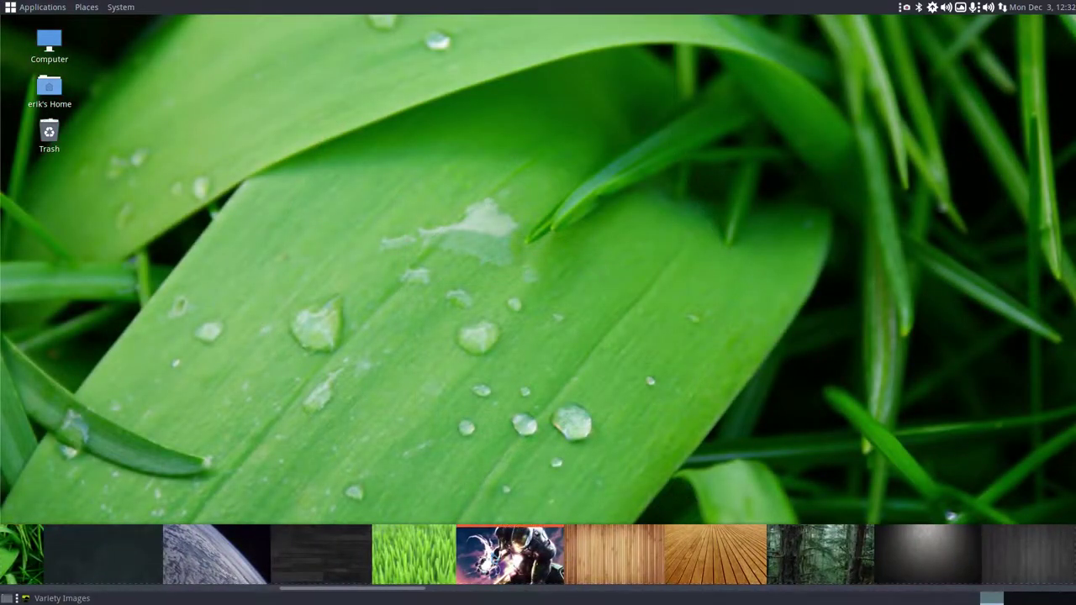
# Set the snowy forest at sunset image as the desktop wallpaper and close the wallpaper selector
pyautogui.scroll(-20, 671, 570)
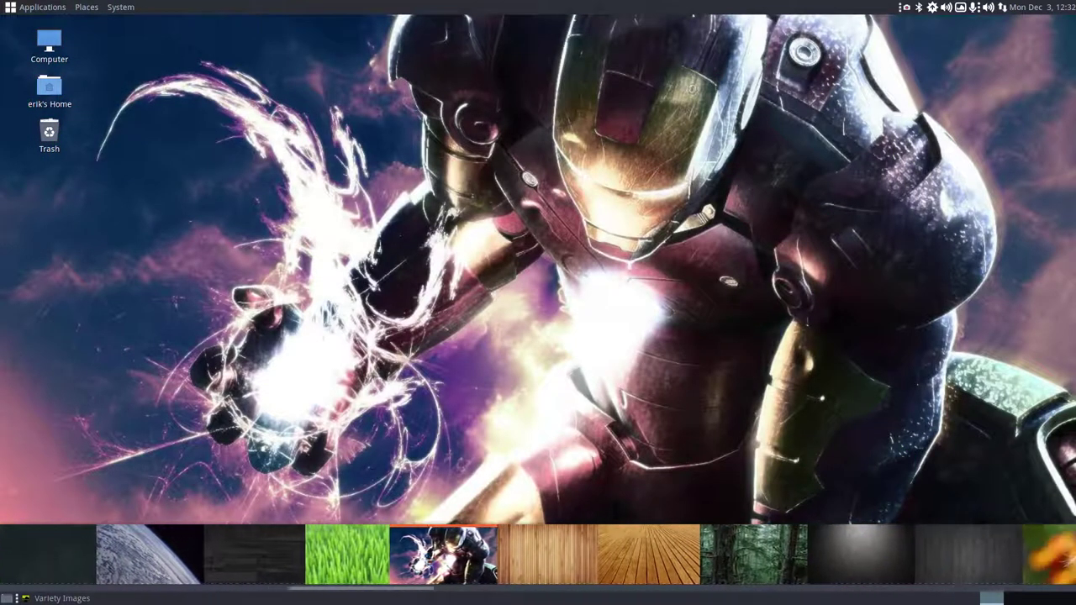
pyautogui.scroll(-20, 835, 556)
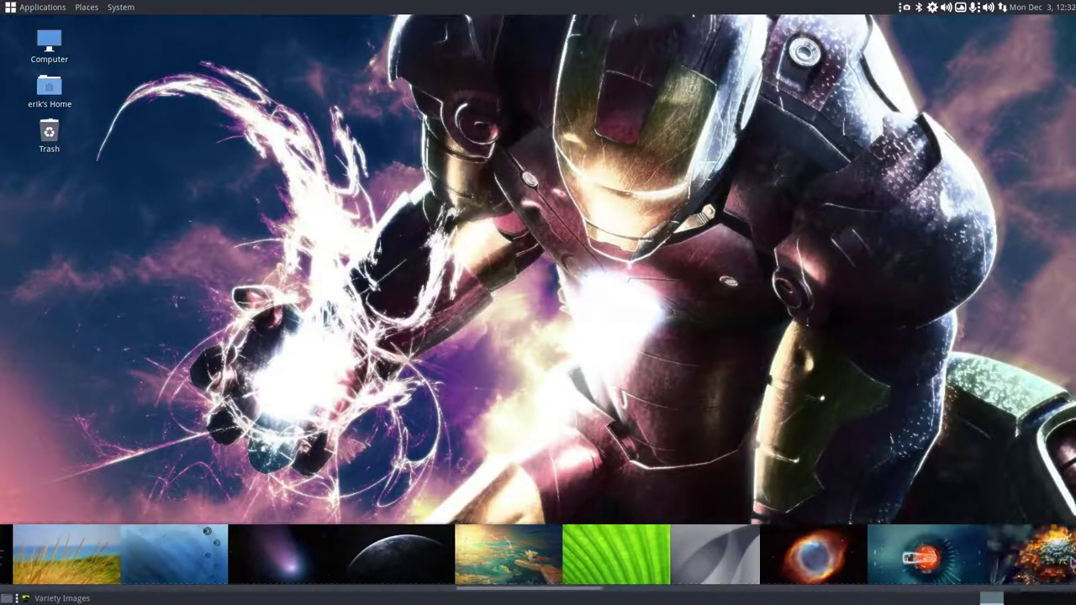
pyautogui.scroll(-20, 828, 557)
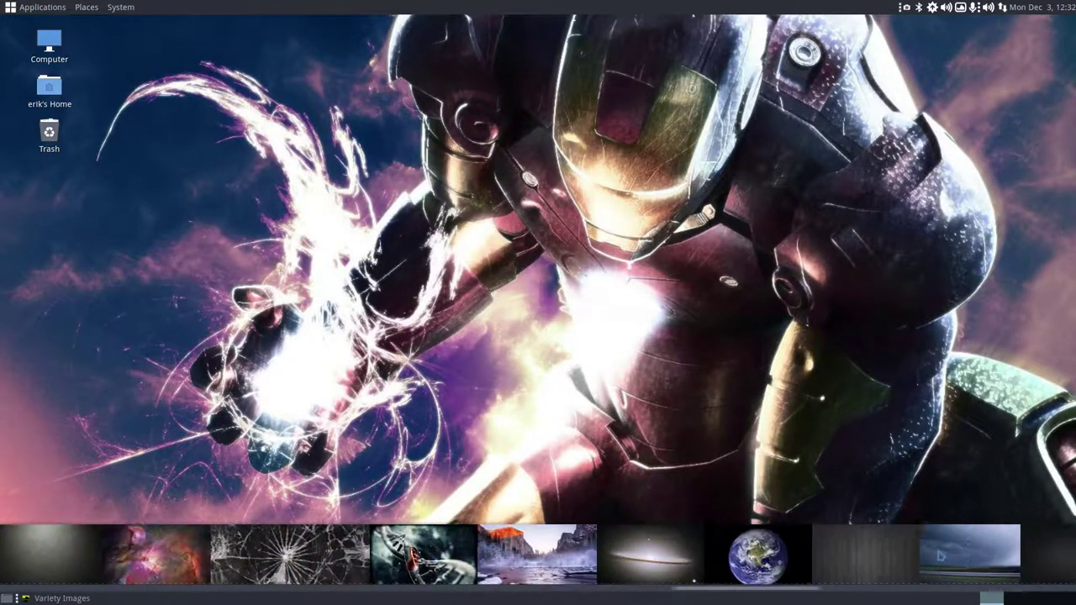
pyautogui.scroll(-3, 971, 557)
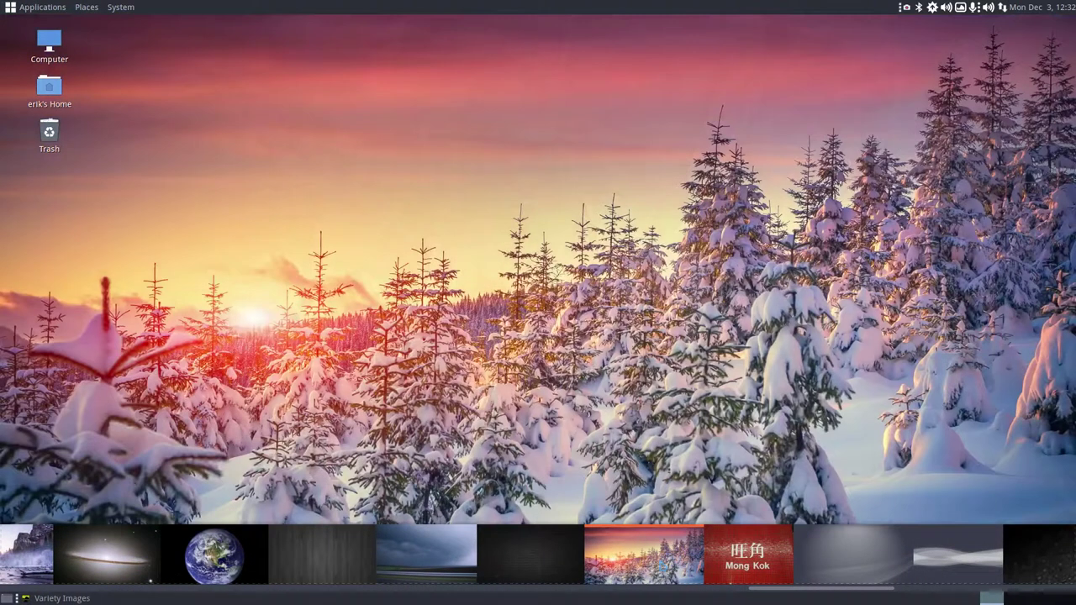
pyautogui.rightClick(659, 563)
pyautogui.click(672, 555)
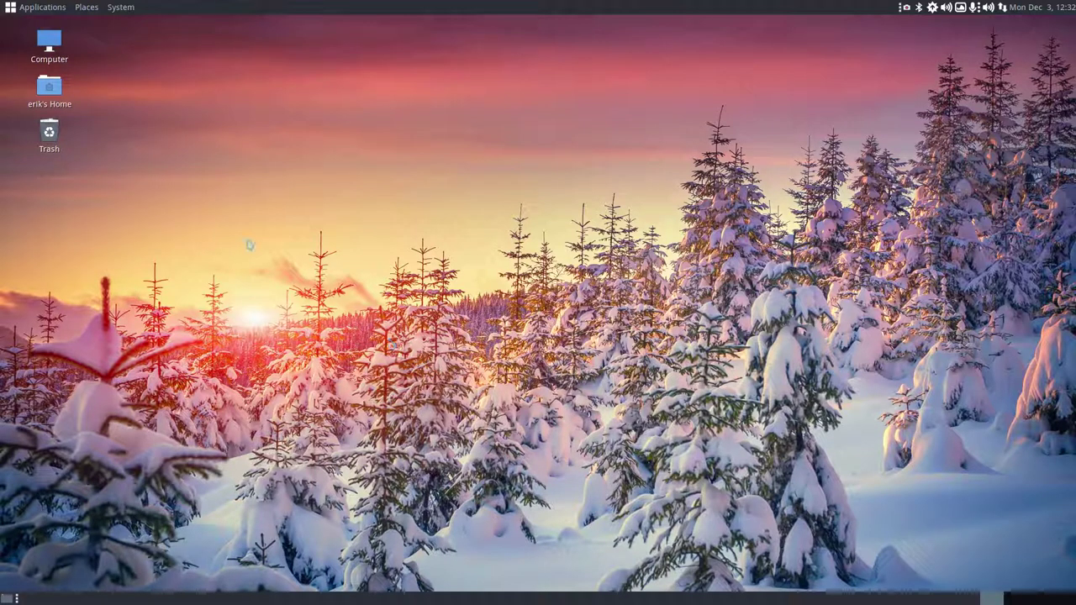
# Open the home folder and reposition and shrink its window so it covers only the desktop's upper middle area
pyautogui.doubleClick(48, 87)
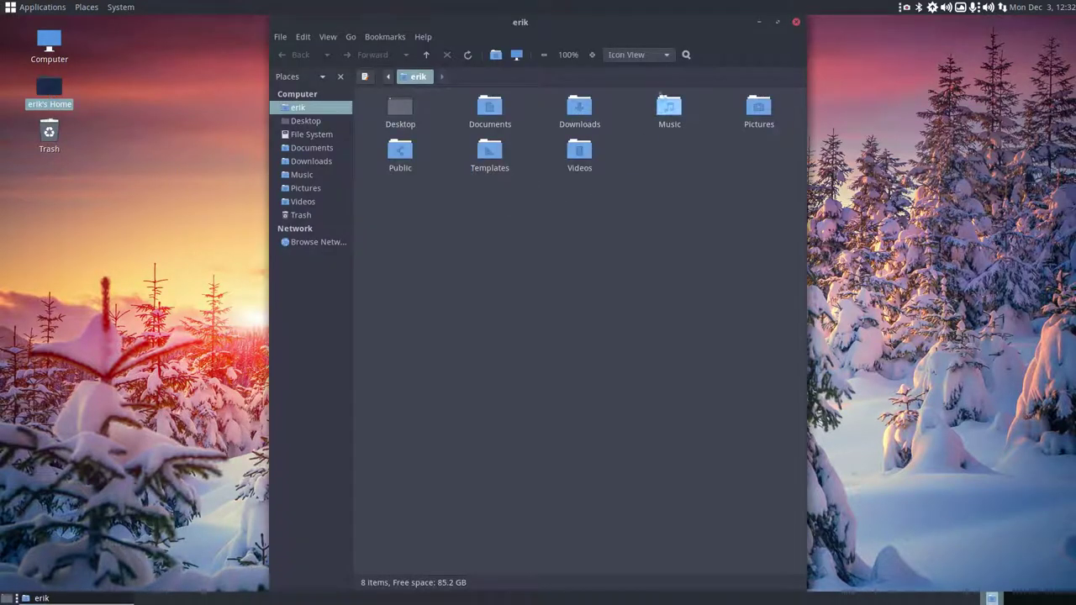
pyautogui.moveTo(654, 22); pyautogui.dragTo(677, 184)
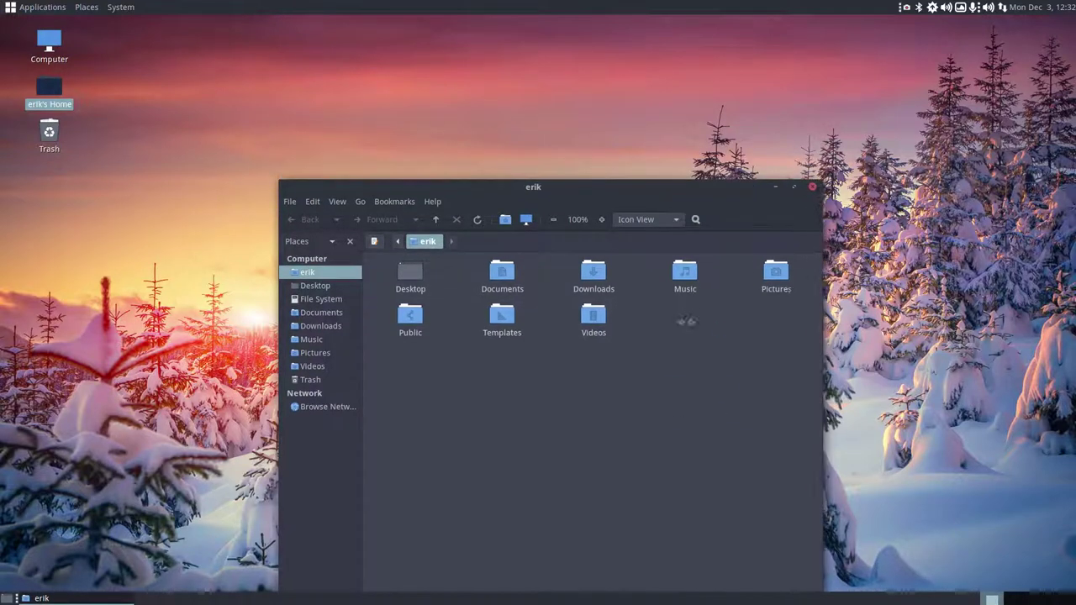
pyautogui.moveTo(687, 321); pyautogui.dragTo(578, 532)
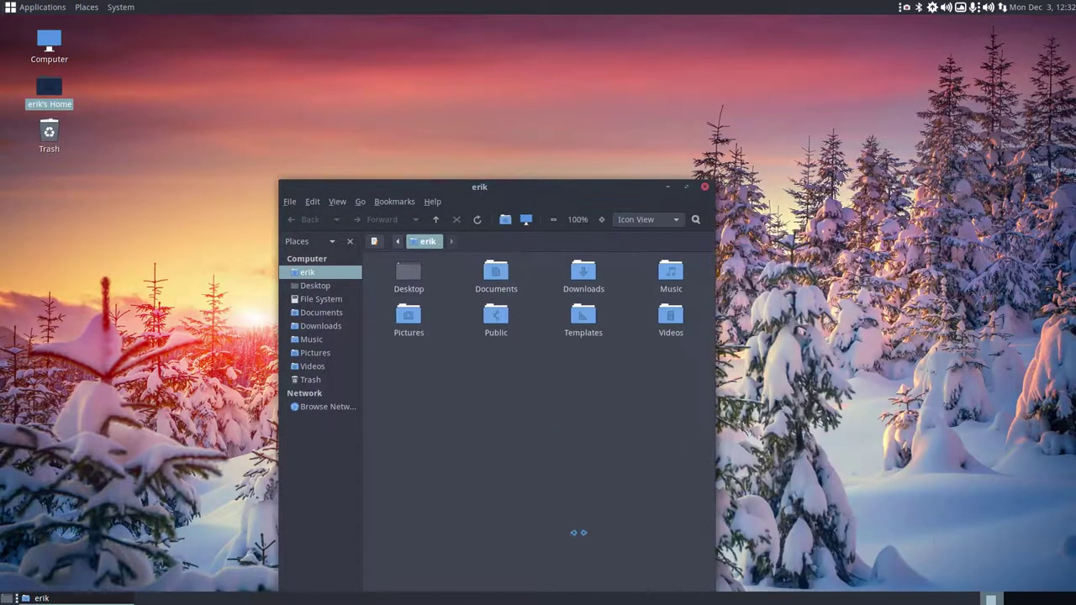
pyautogui.moveTo(533, 185); pyautogui.dragTo(511, 86)
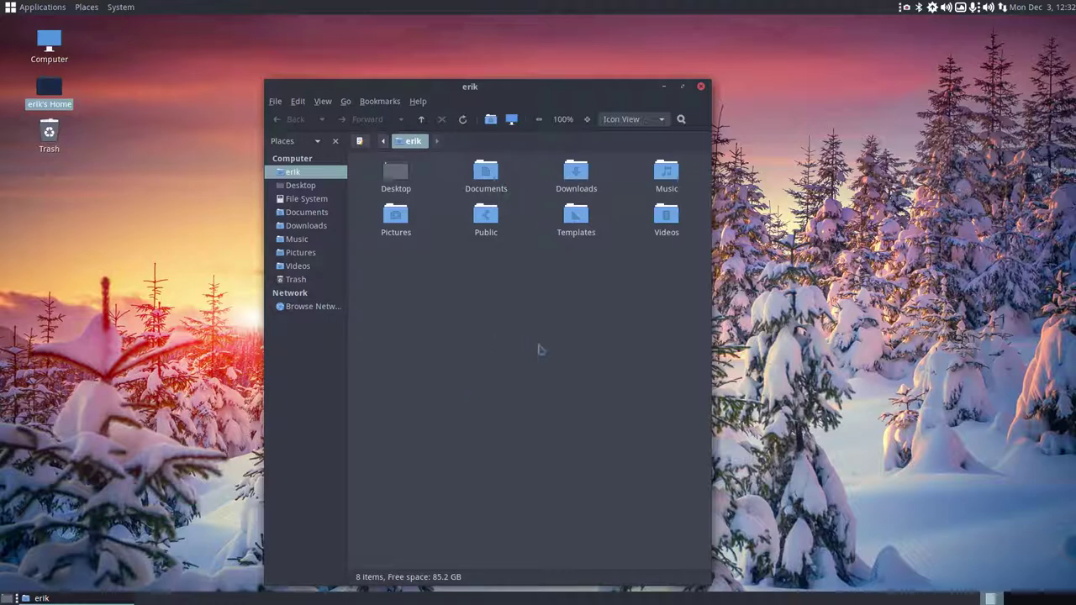
pyautogui.moveTo(618, 375); pyautogui.dragTo(807, 311)
pyautogui.moveTo(671, 457); pyautogui.dragTo(661, 298)
pyautogui.moveTo(493, 91); pyautogui.dragTo(498, 75)
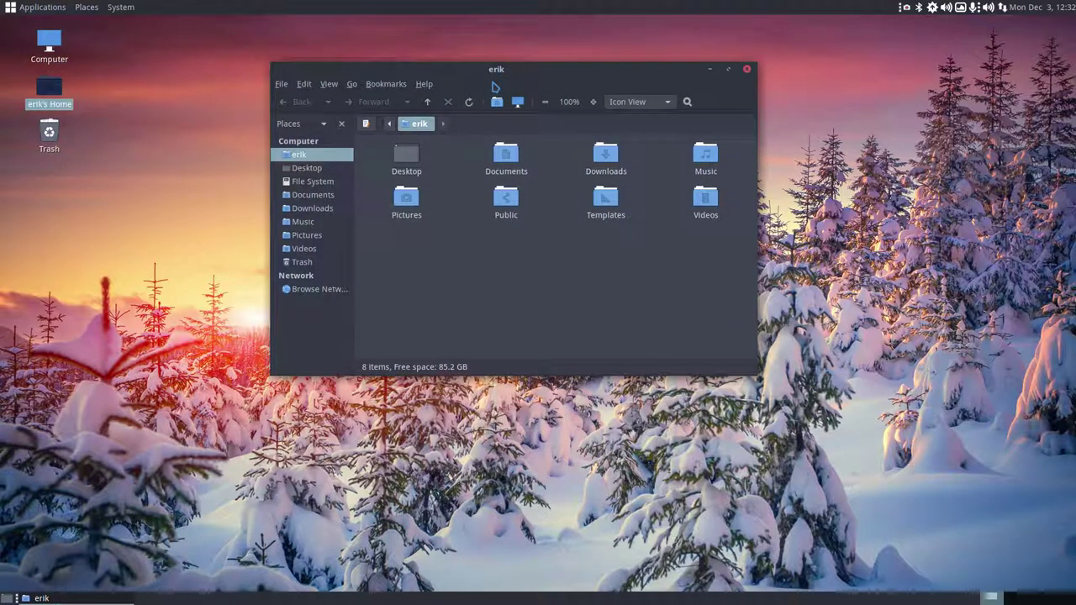
# View the file manager's About information and close it
pyautogui.click(426, 84)
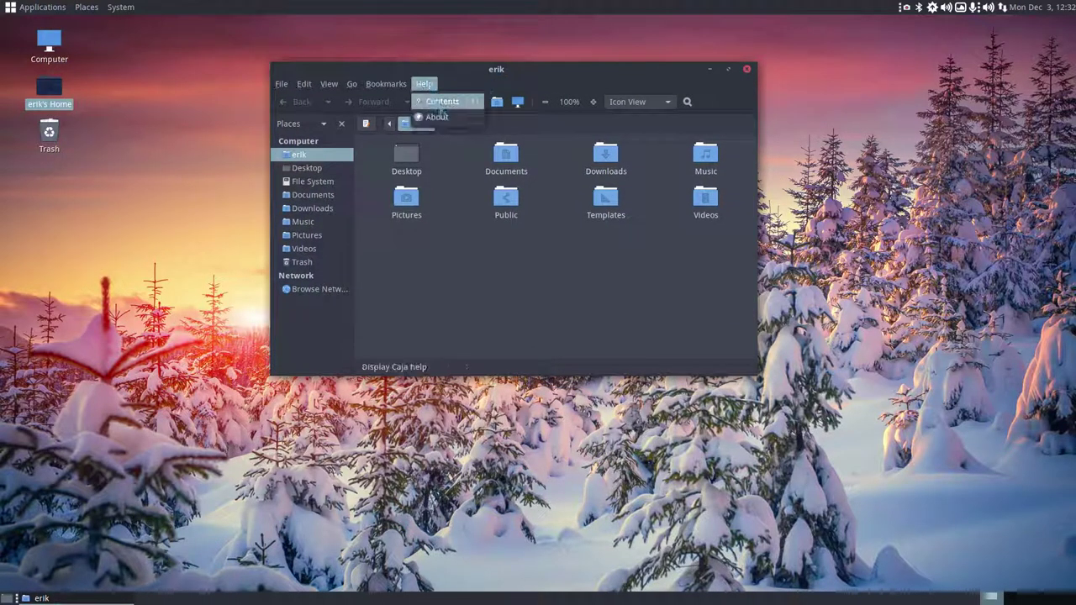
pyautogui.click(437, 113)
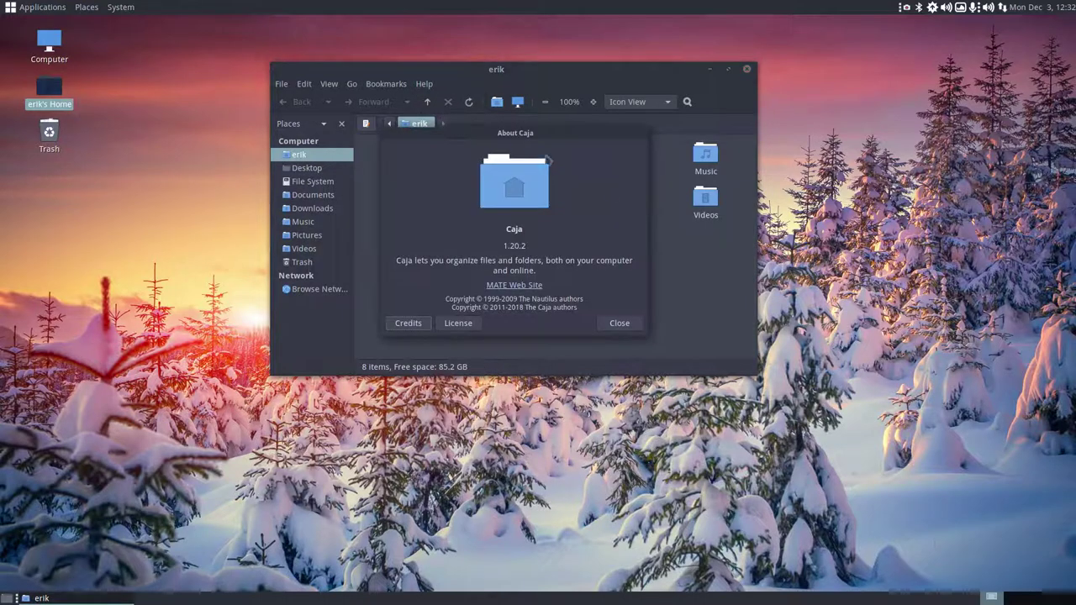
pyautogui.click(622, 324)
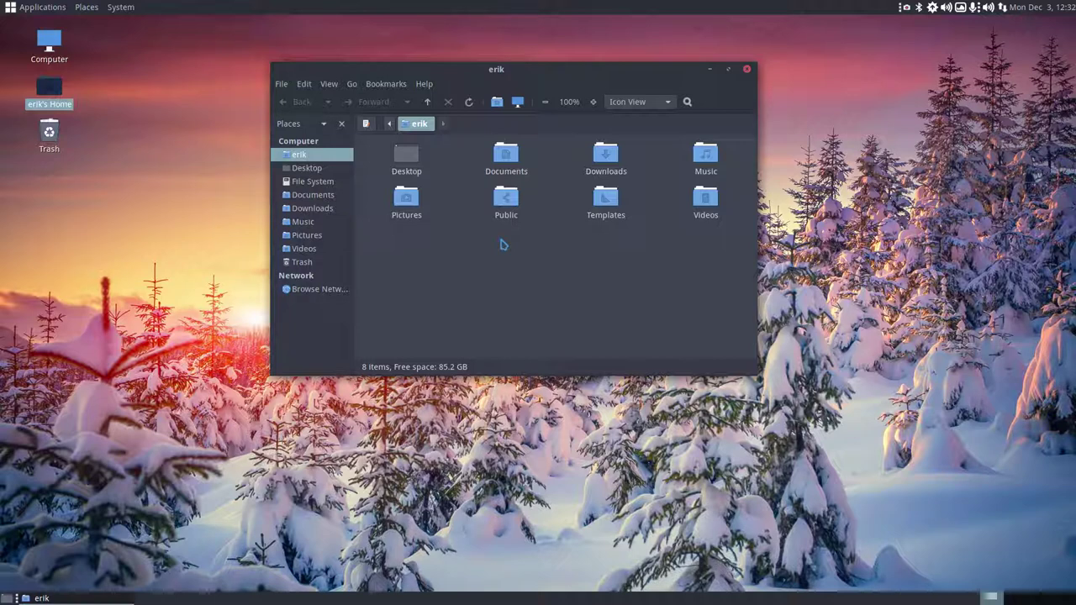
# Open the file management preferences and look through the Views, Behavior, Display and List Columns settings
pyautogui.moveTo(528, 70); pyautogui.dragTo(544, 116)
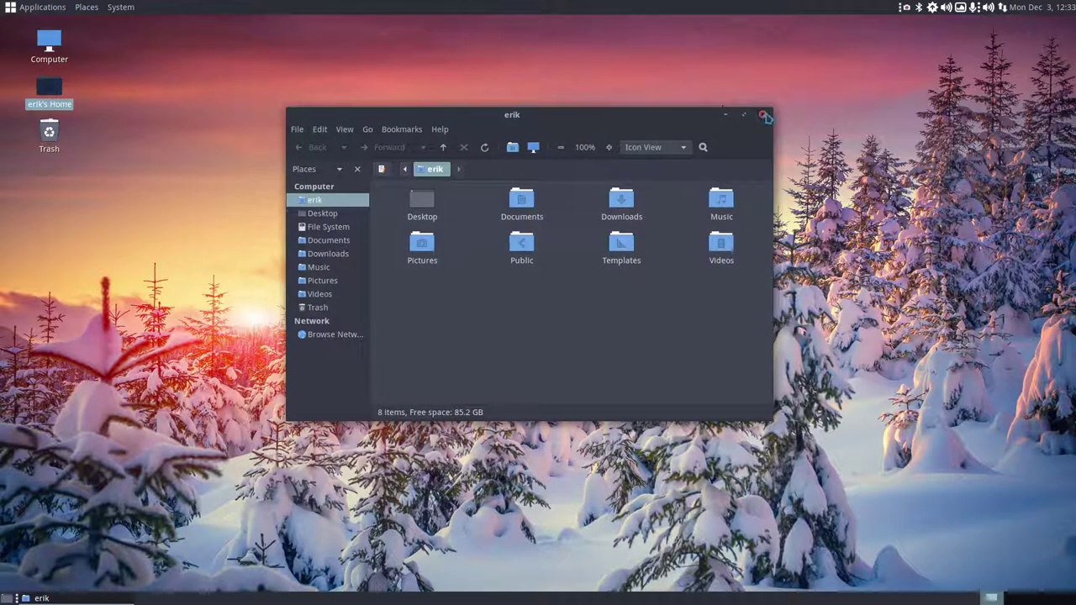
pyautogui.click(318, 131)
pyautogui.click(336, 393)
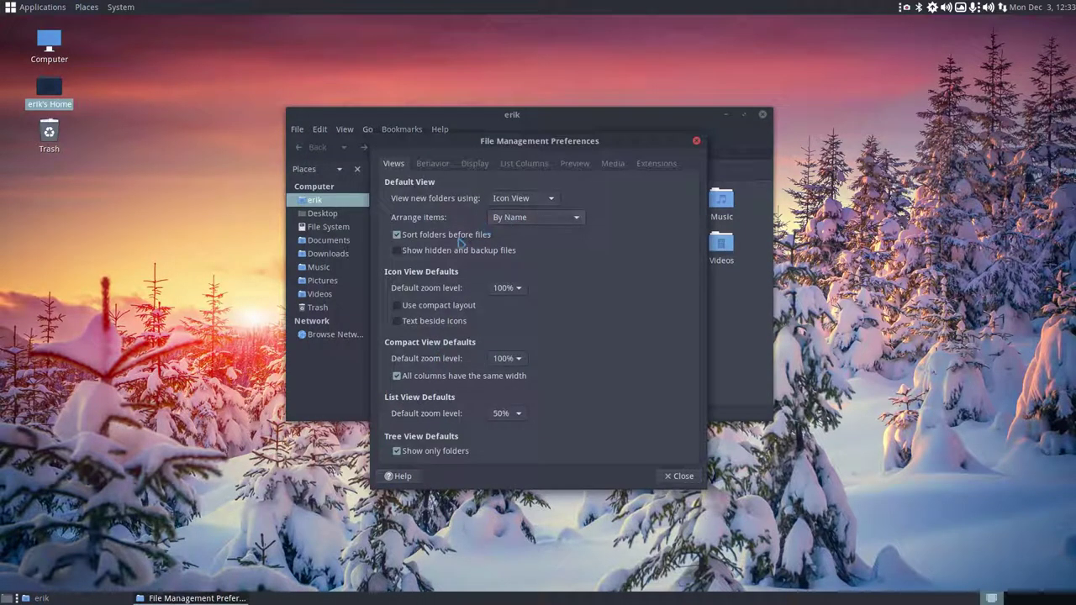
pyautogui.click(433, 164)
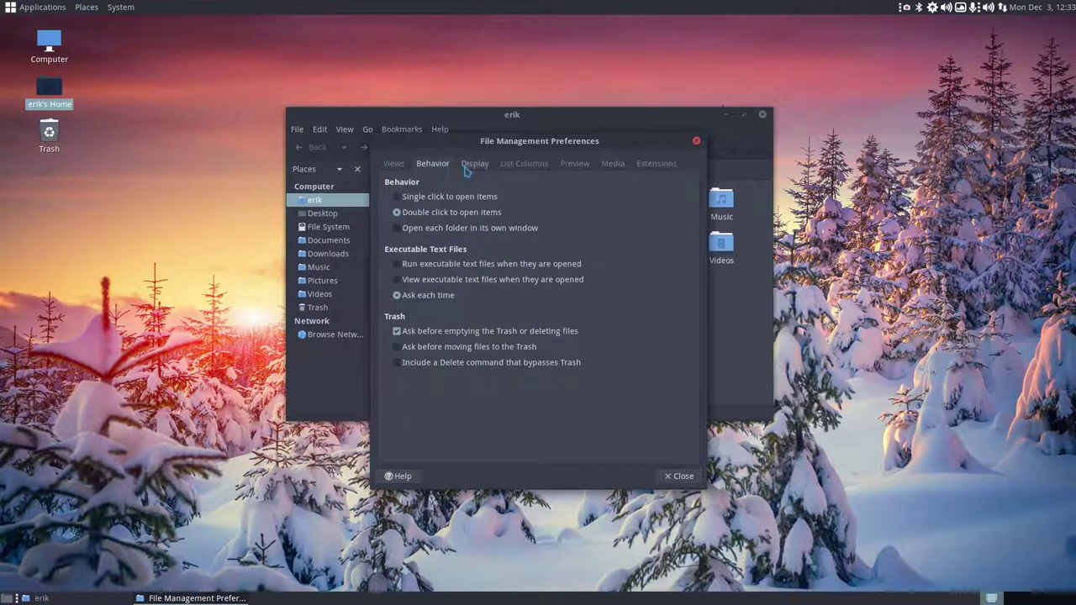
pyautogui.click(475, 164)
pyautogui.click(517, 165)
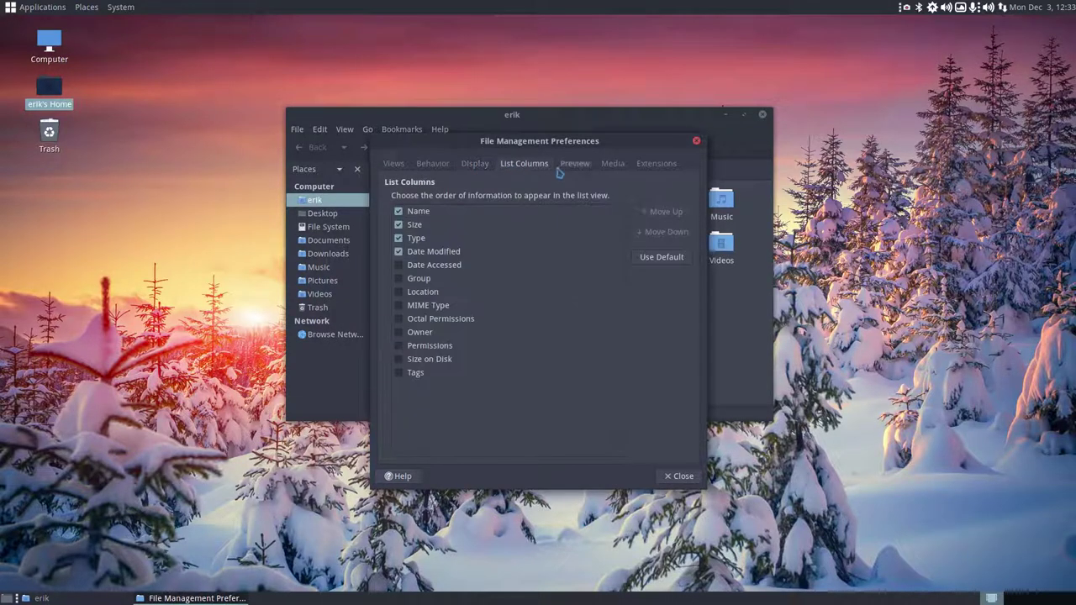
# Turn on the Permissions and Owner list columns and switch both off again
pyautogui.click(398, 346)
pyautogui.click(398, 332)
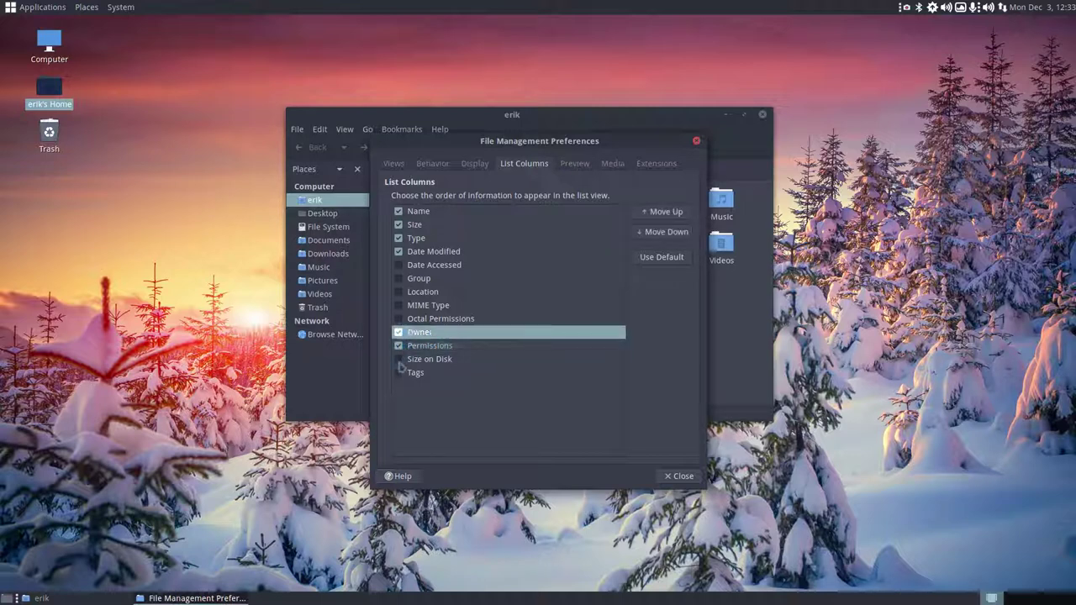
pyautogui.click(399, 345)
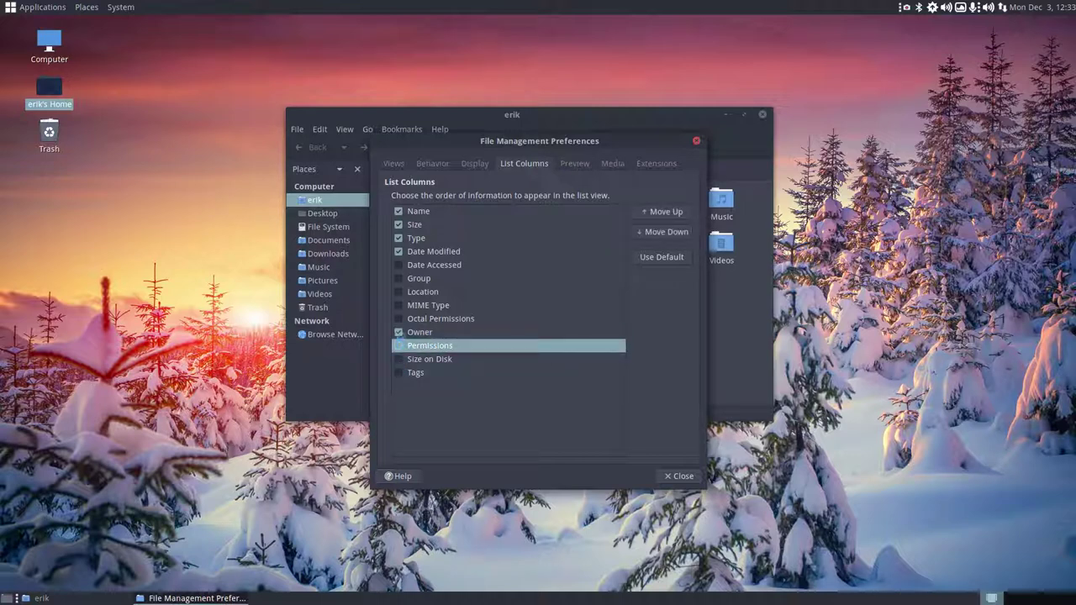
pyautogui.click(399, 332)
# Look through the Preview, Media and Extensions settings and close the preferences and the home folder window
pyautogui.click(577, 166)
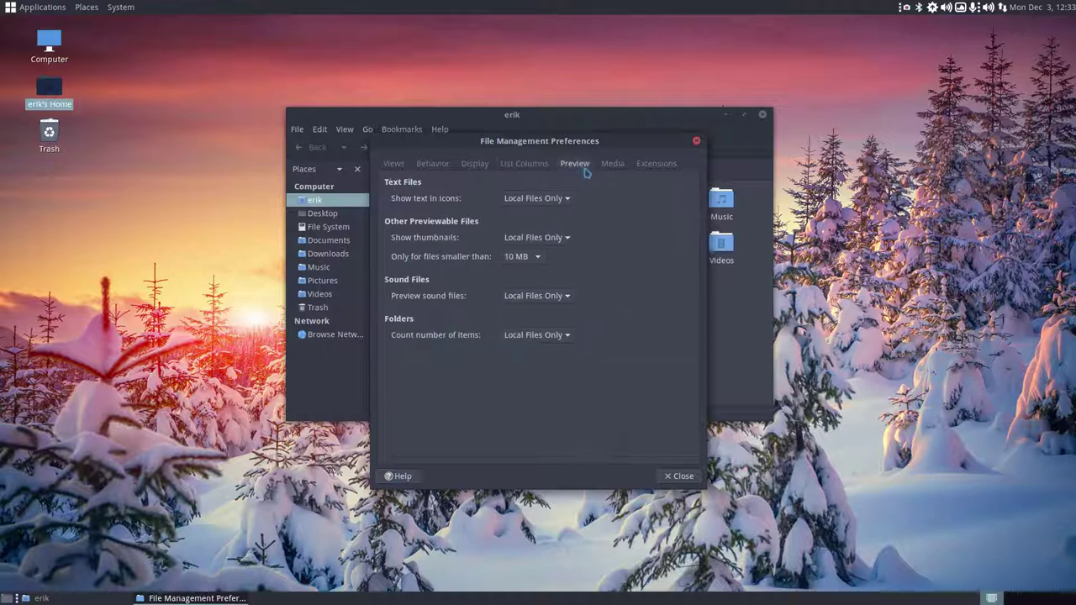
pyautogui.click(605, 169)
pyautogui.click(656, 164)
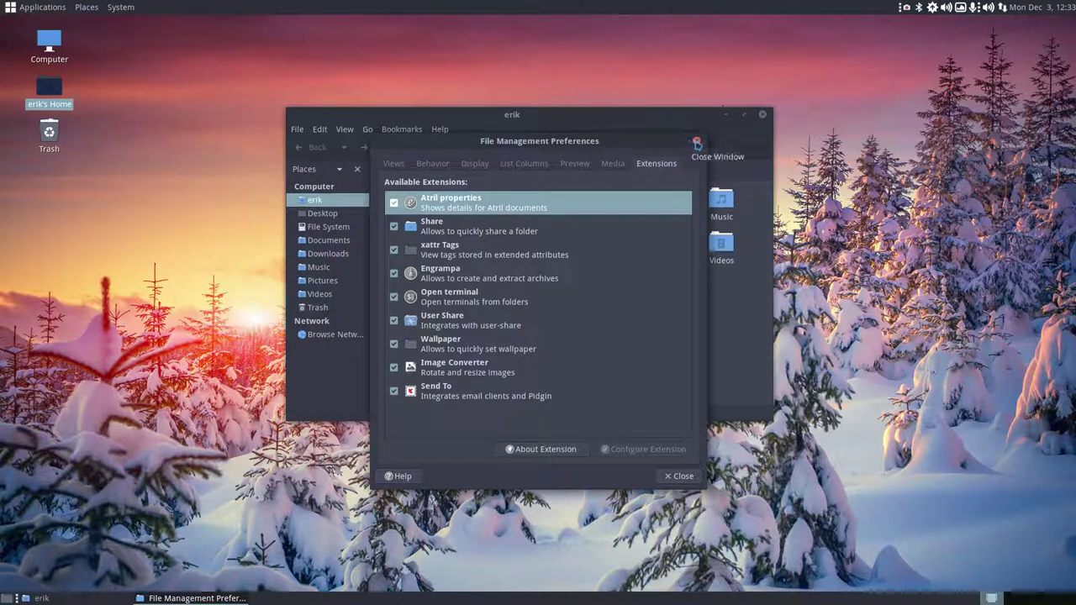
pyautogui.click(696, 142)
pyautogui.click(761, 119)
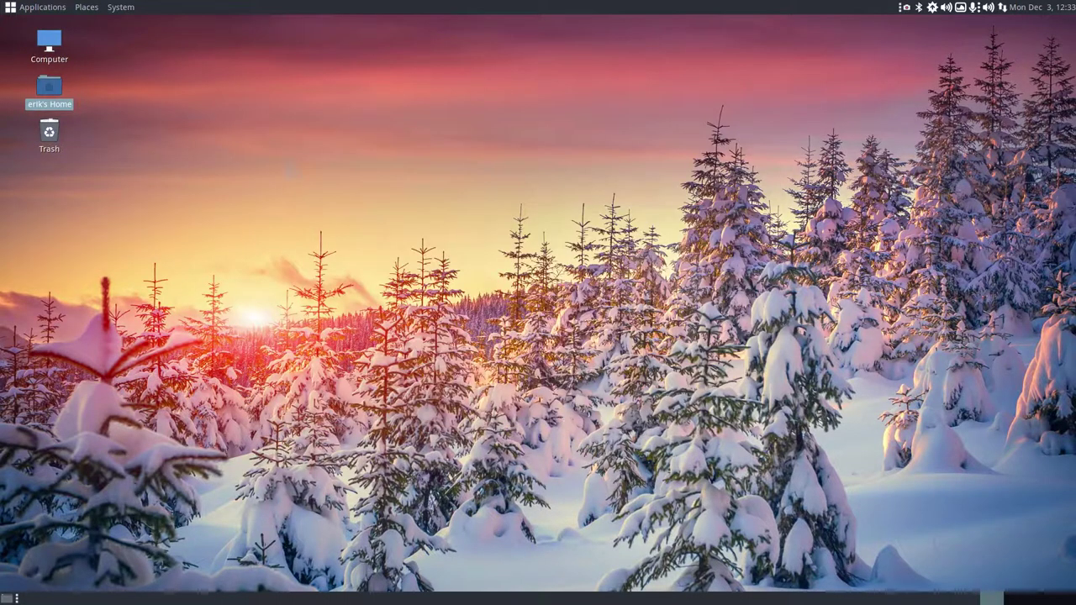
# Open the upper panel's properties and set its orientation to Bottom
pyautogui.click(23, 8)
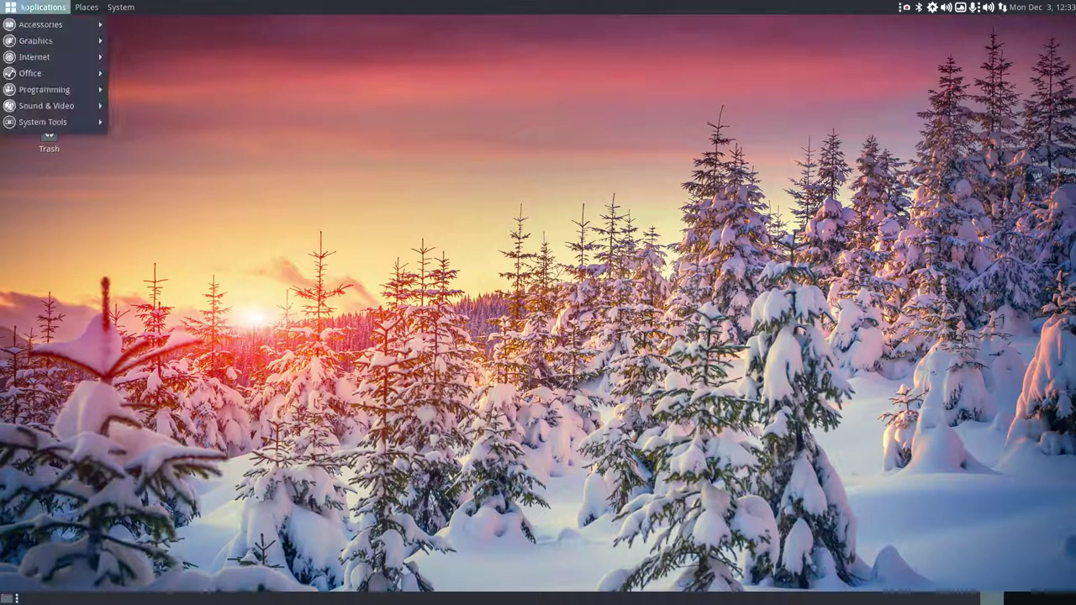
pyautogui.click(289, 25)
pyautogui.rightClick(306, 11)
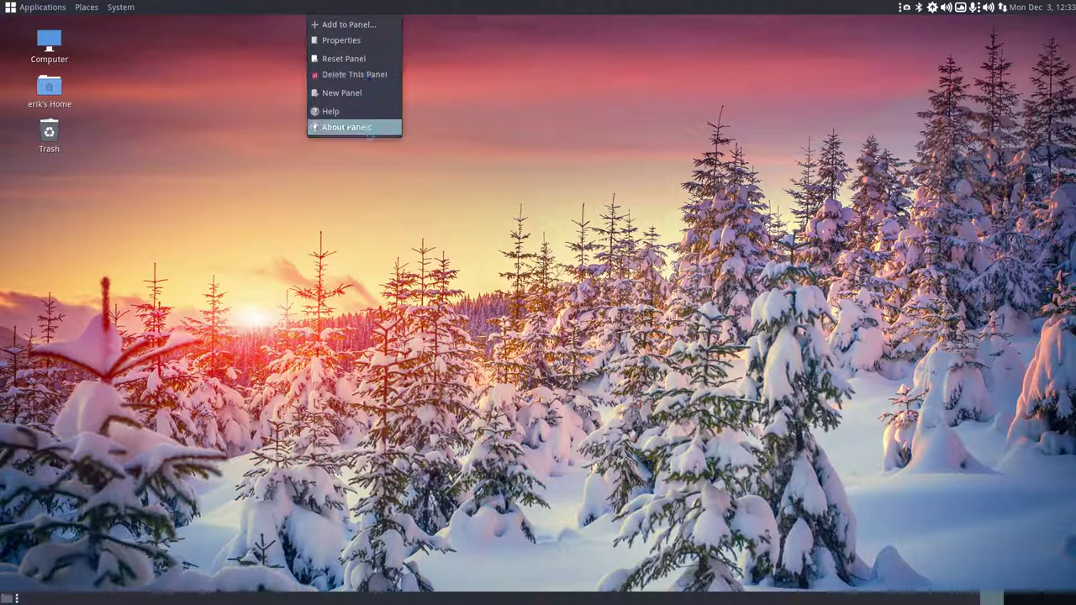
pyautogui.click(353, 41)
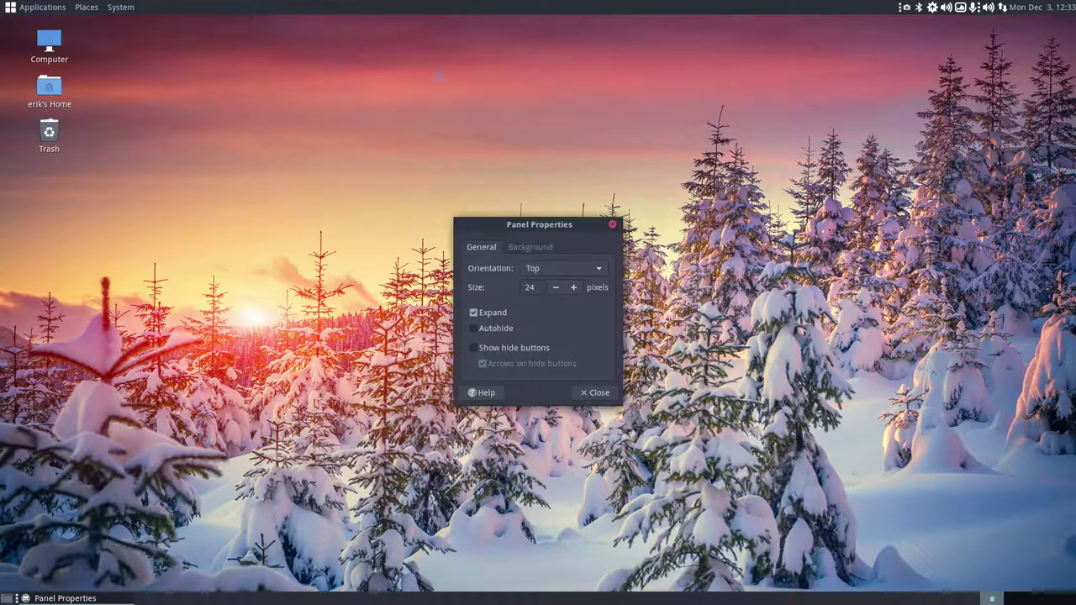
pyautogui.click(544, 268)
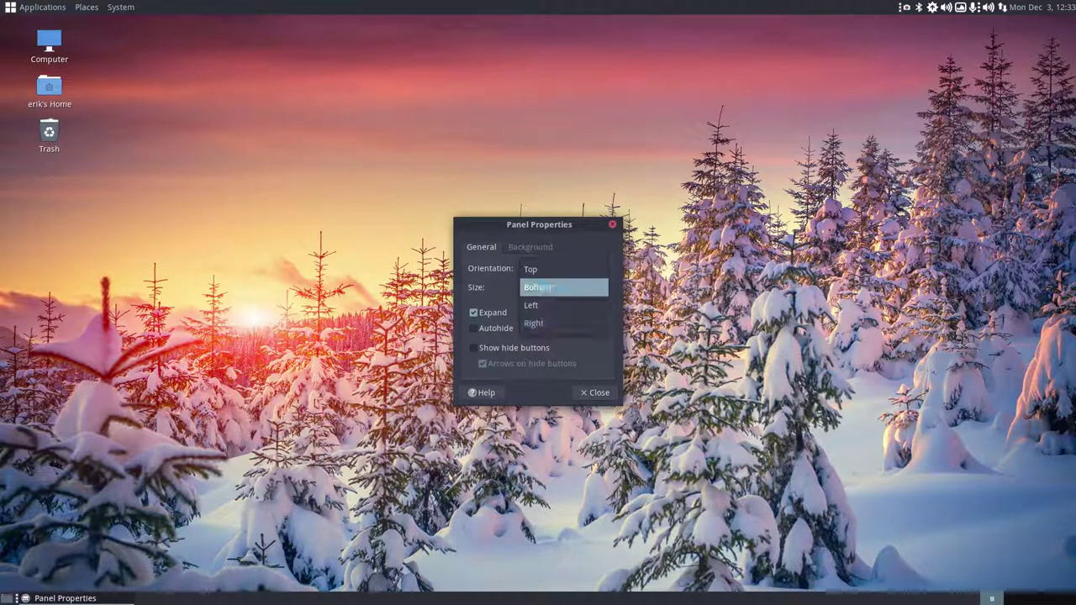
pyautogui.click(562, 286)
# Check the moved panel's Applications and System menus and disable its Expand option
pyautogui.click(42, 597)
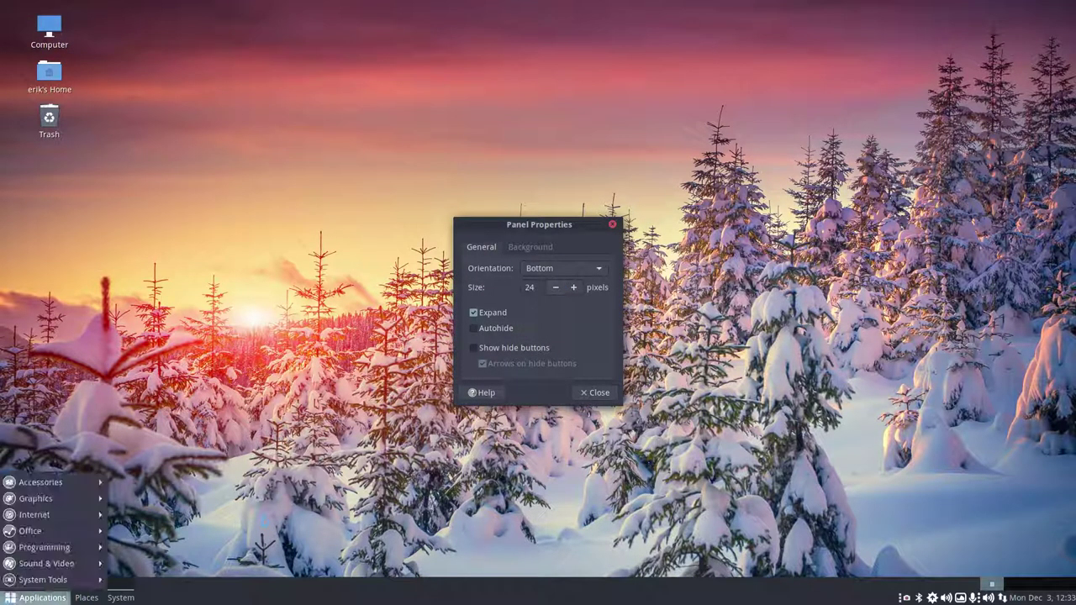
pyautogui.moveTo(120, 598)
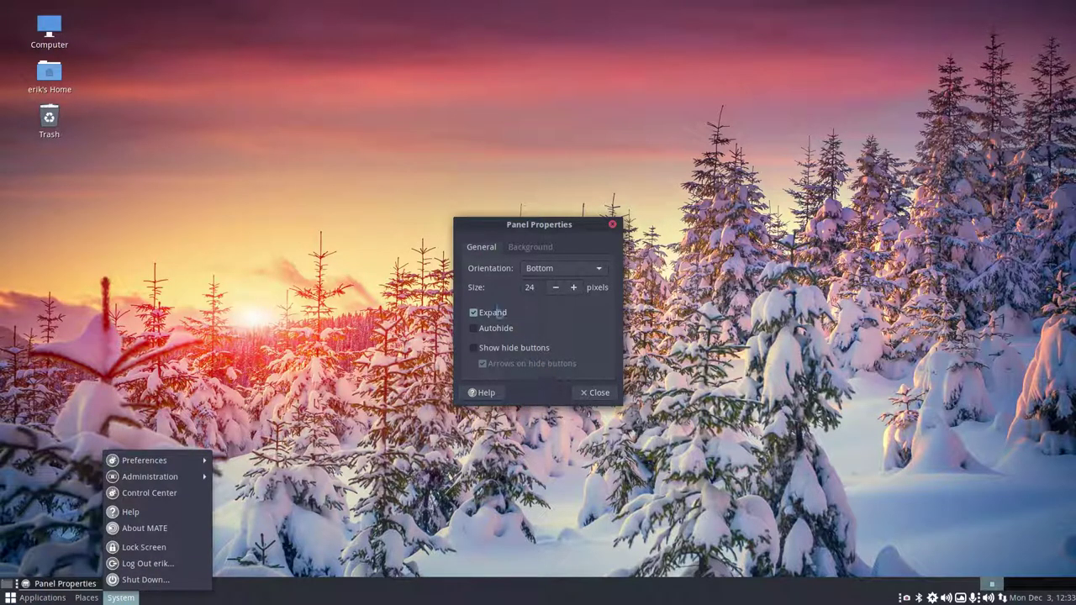
pyautogui.click(497, 308)
pyautogui.click(476, 312)
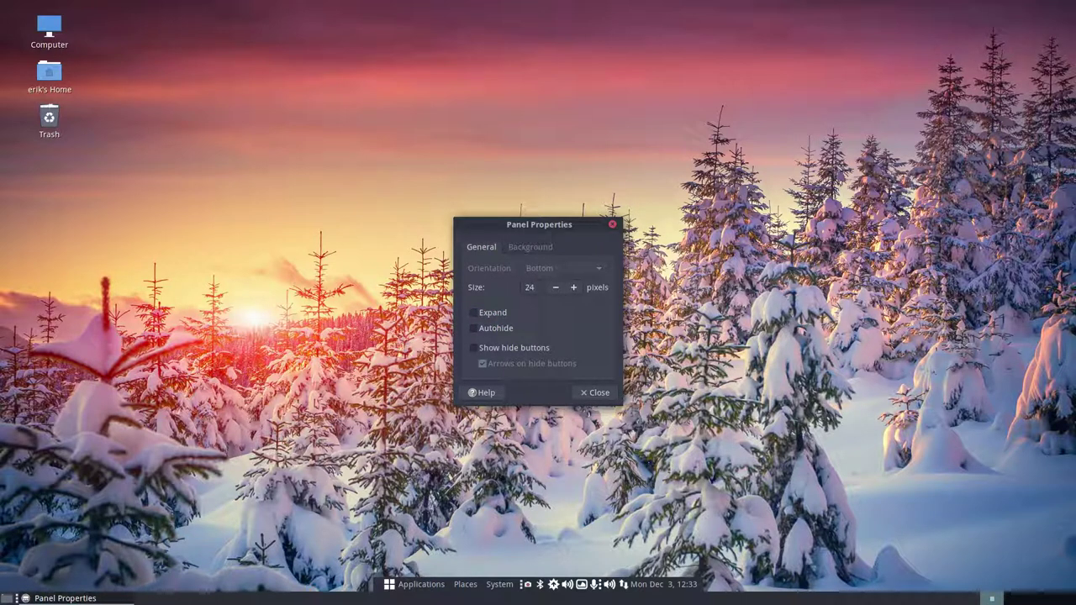
# Look through the Applications and System menus of the unexpanded bottom panel, including the Accessories submenu
pyautogui.click(408, 587)
pyautogui.moveTo(500, 584)
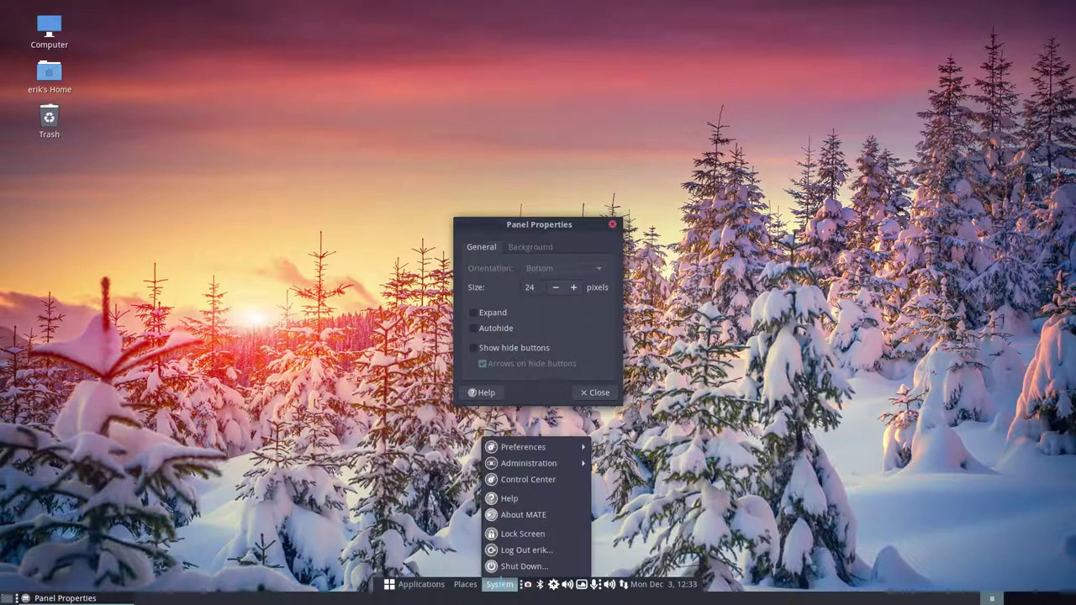
pyautogui.moveTo(412, 585)
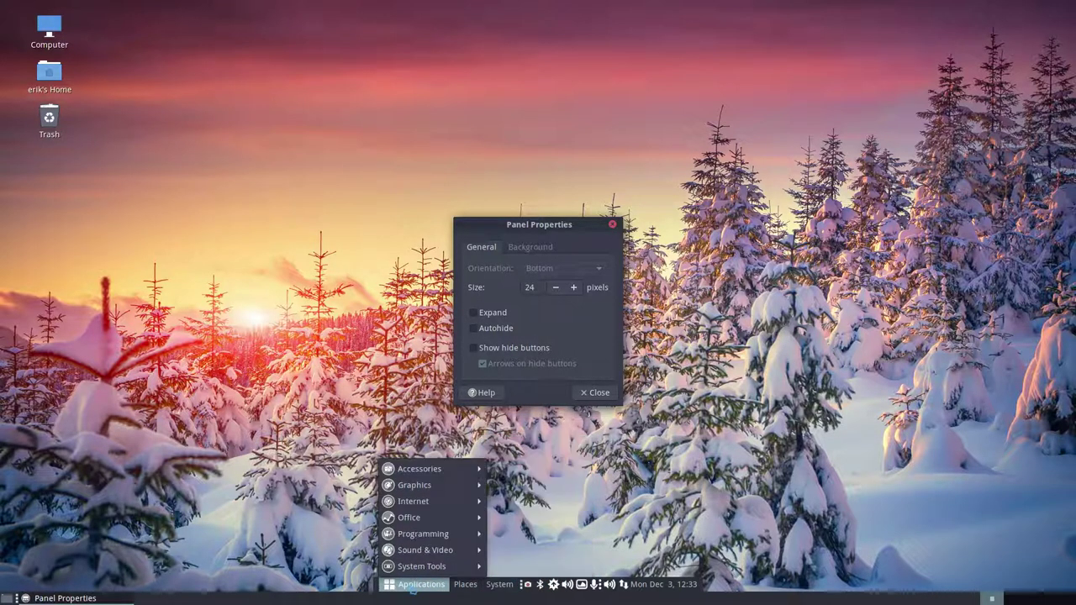
pyautogui.moveTo(420, 469)
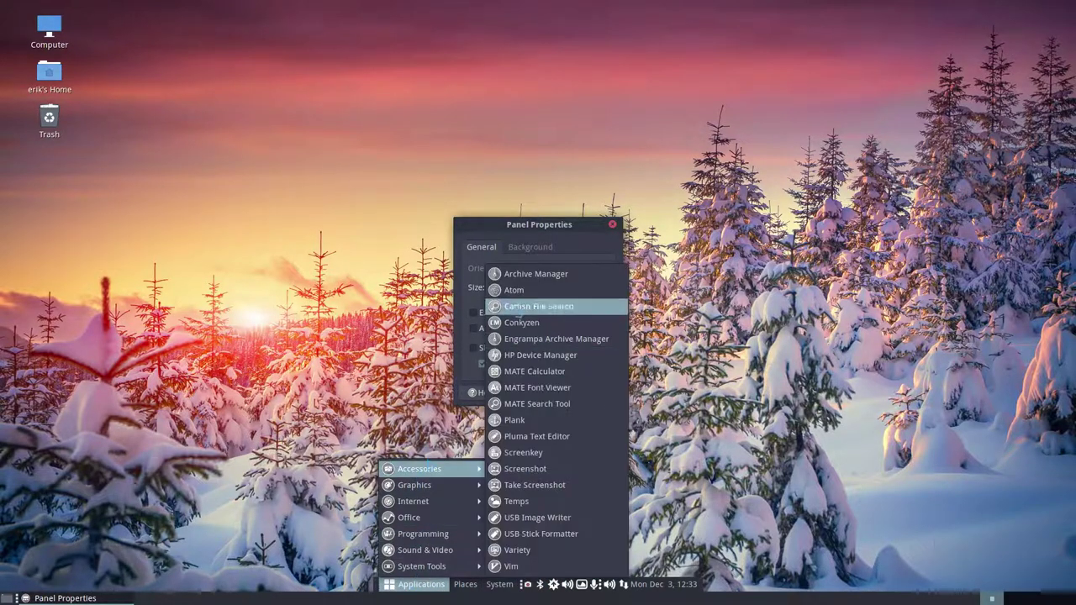
pyautogui.click(514, 232)
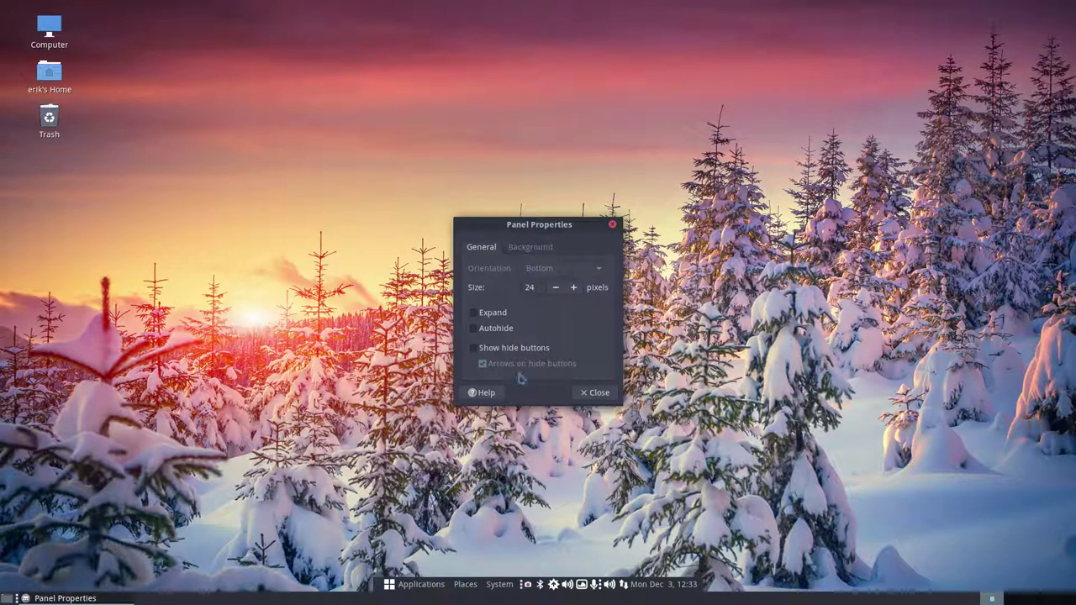
# Enable Expand for the panel again and set its orientation to Top
pyautogui.click(475, 315)
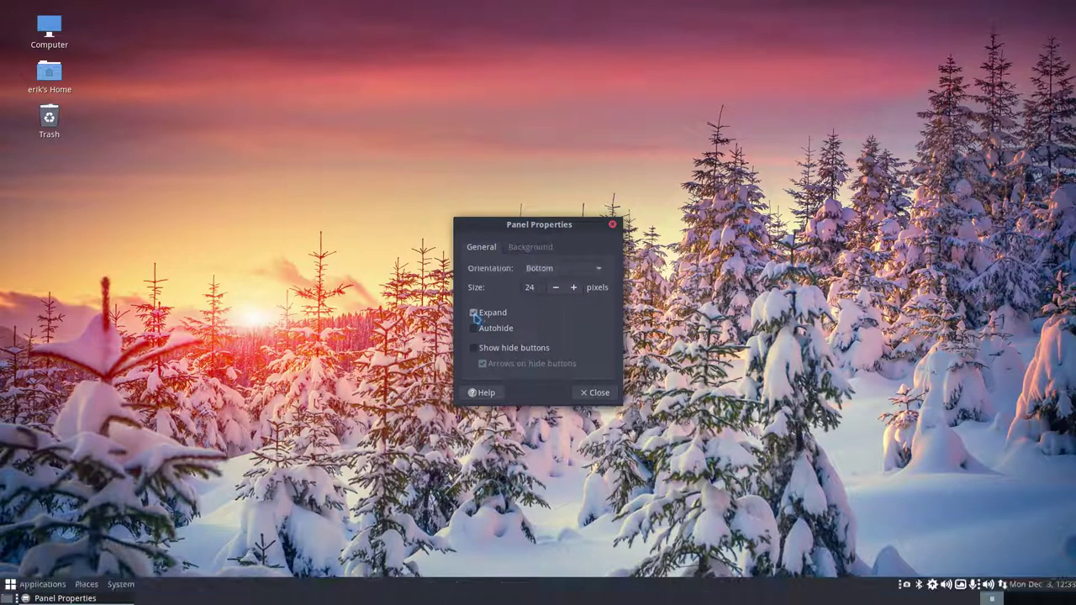
pyautogui.click(542, 271)
pyautogui.click(531, 252)
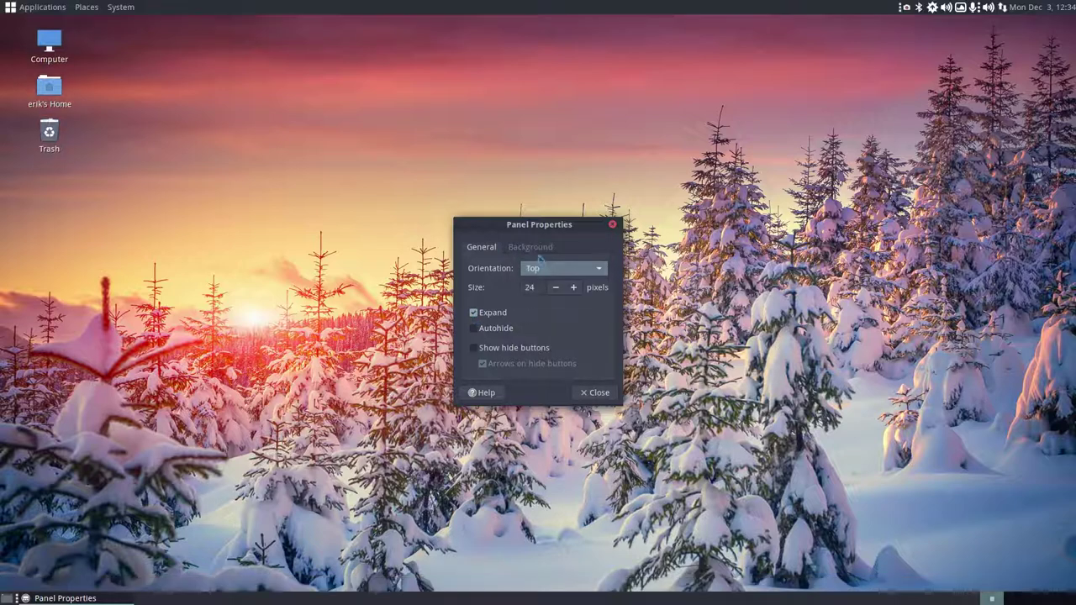
# Disable Expand and enable Autohide and Show hide buttons for the panel
pyautogui.click(482, 320)
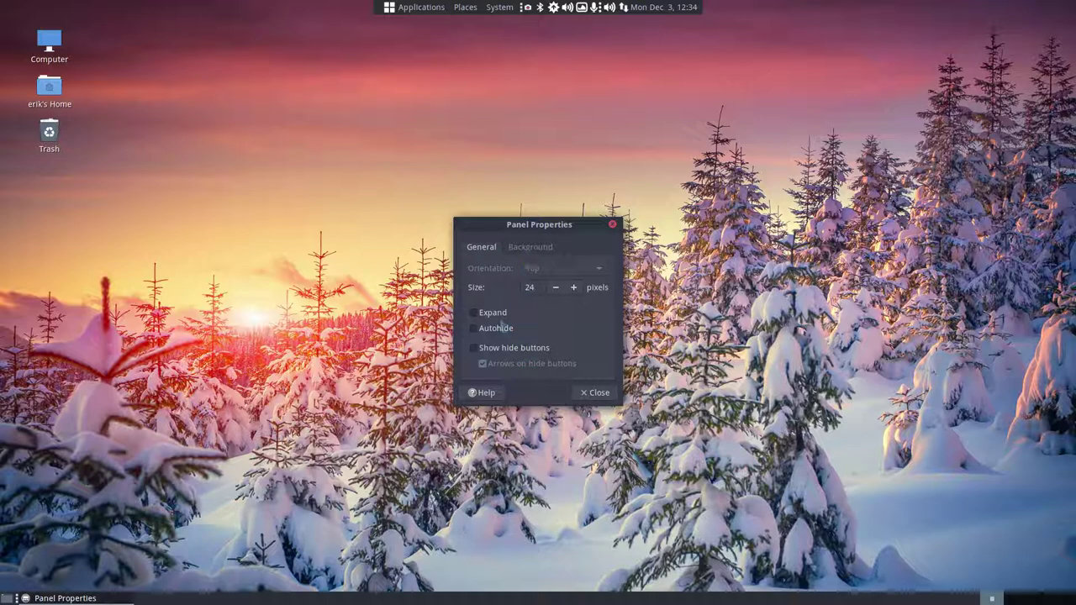
pyautogui.click(501, 333)
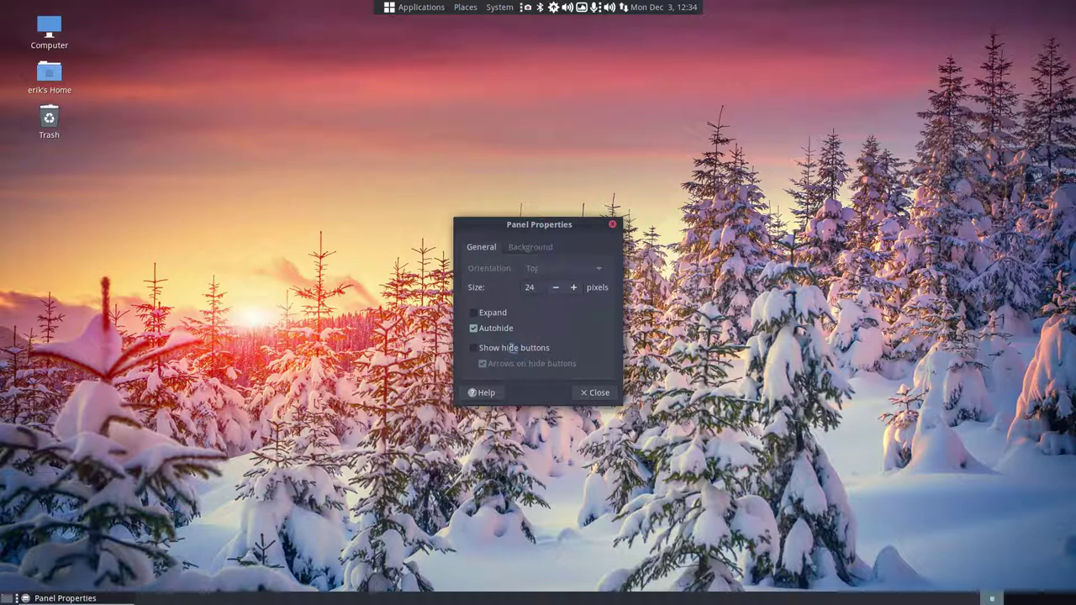
pyautogui.click(474, 351)
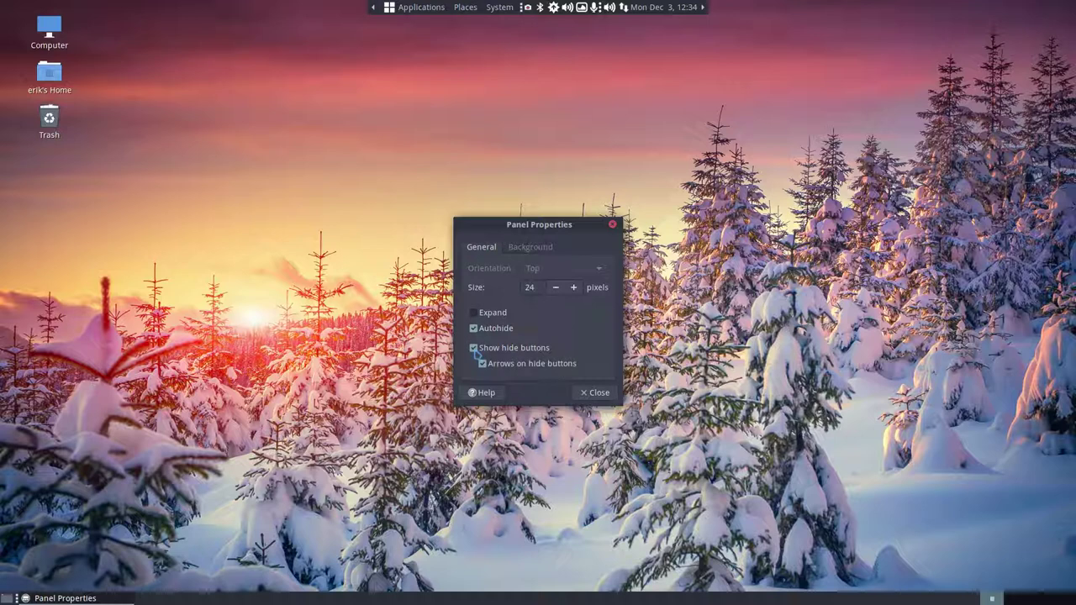
# Collapse and restore the panel with its hide arrows and disable Show hide buttons and Autohide
pyautogui.click(704, 7)
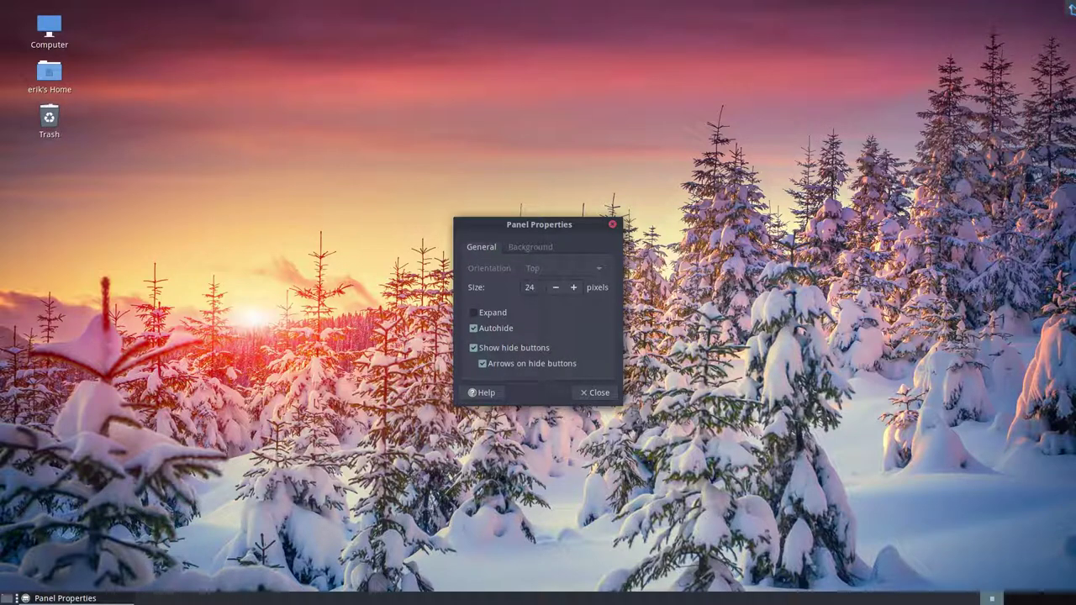
pyautogui.click(1072, 7)
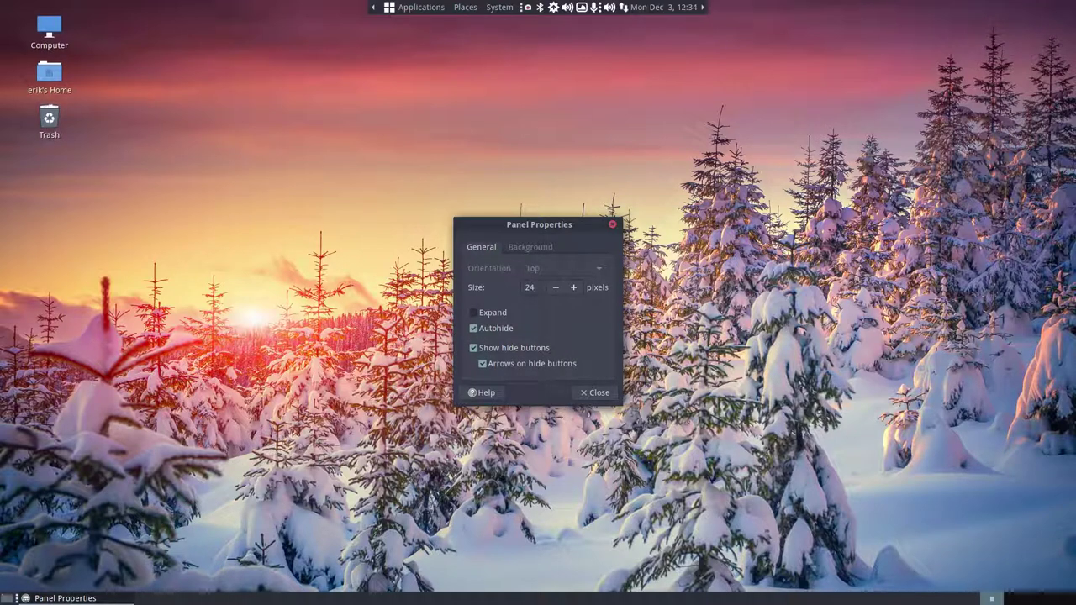
pyautogui.click(474, 348)
pyautogui.click(474, 328)
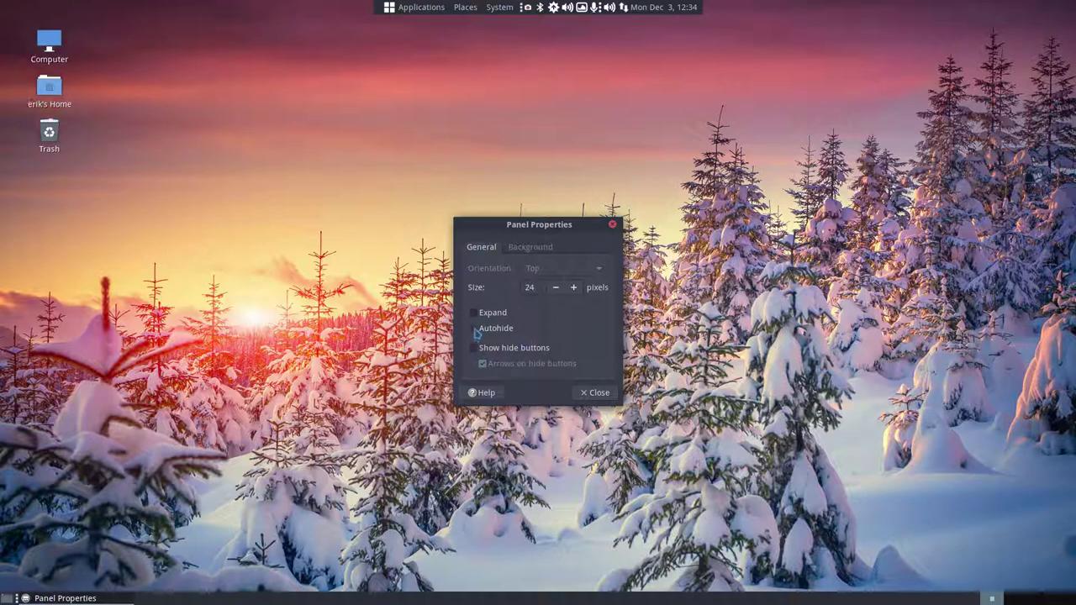
# Give the panel a solid dark grey background color and lower its opacity to roughly a third
pyautogui.click(538, 248)
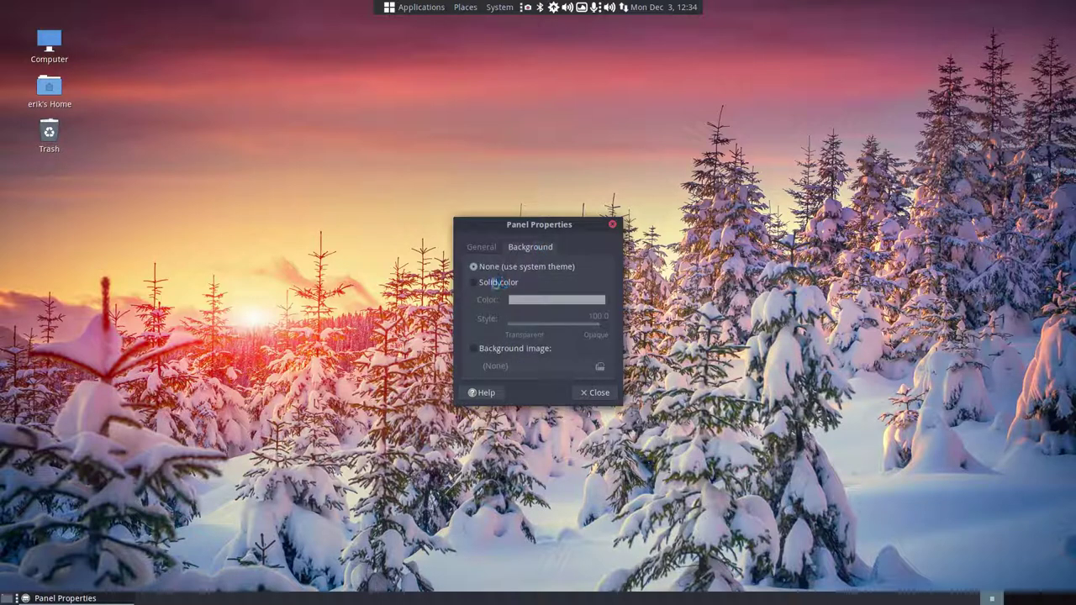
pyautogui.click(486, 285)
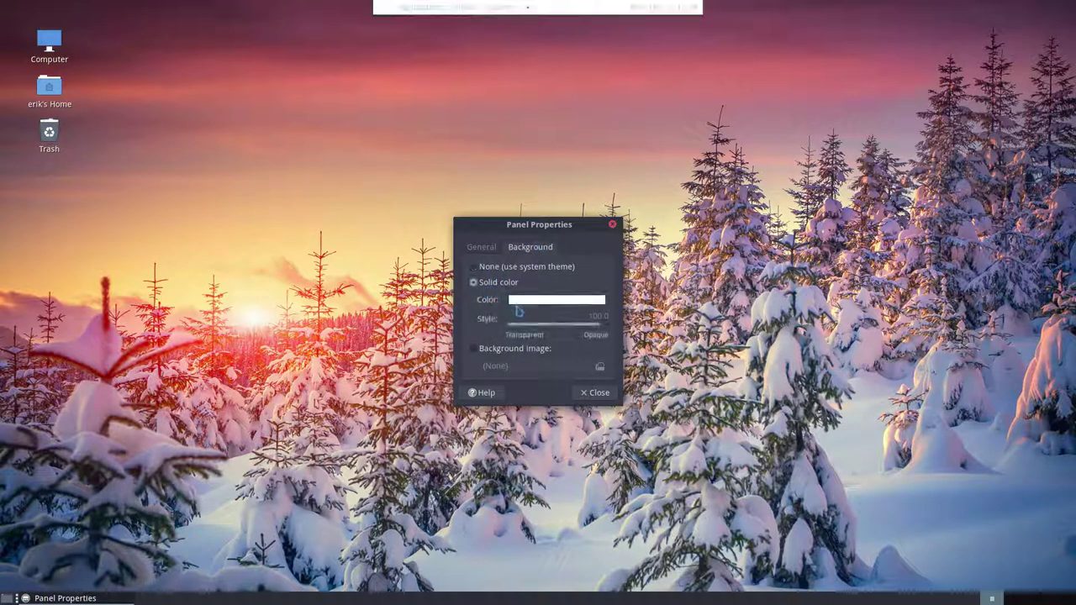
pyautogui.click(558, 303)
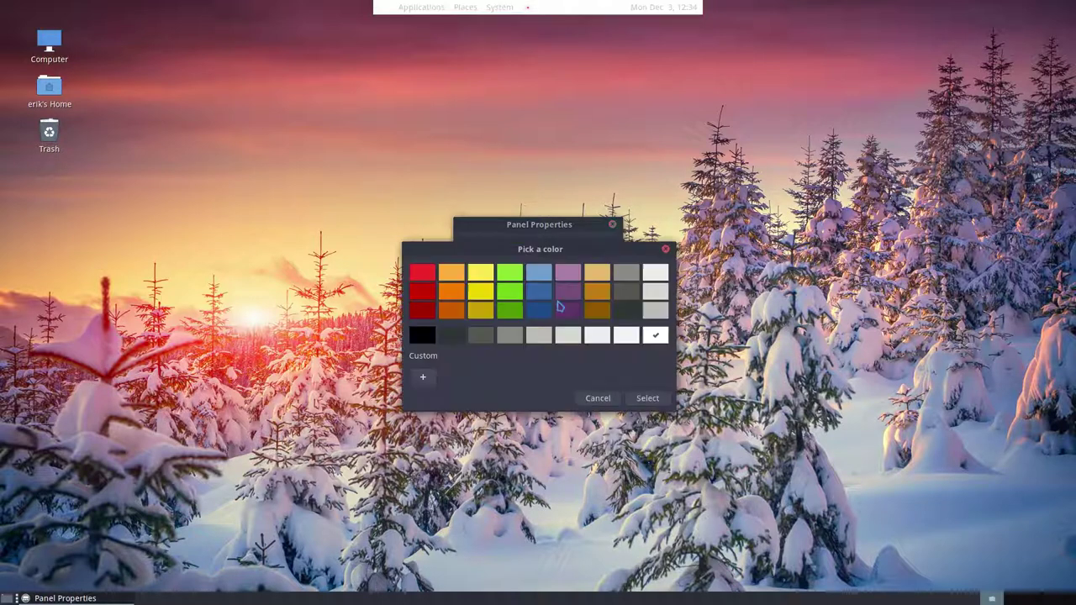
pyautogui.click(620, 315)
pyautogui.click(643, 400)
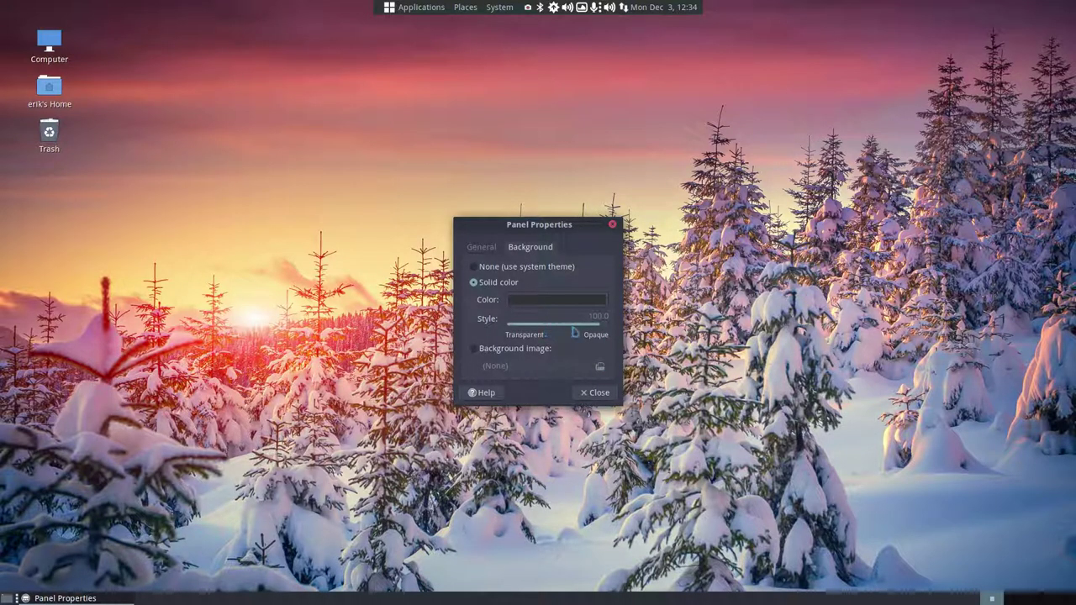
pyautogui.moveTo(574, 332); pyautogui.dragTo(539, 327)
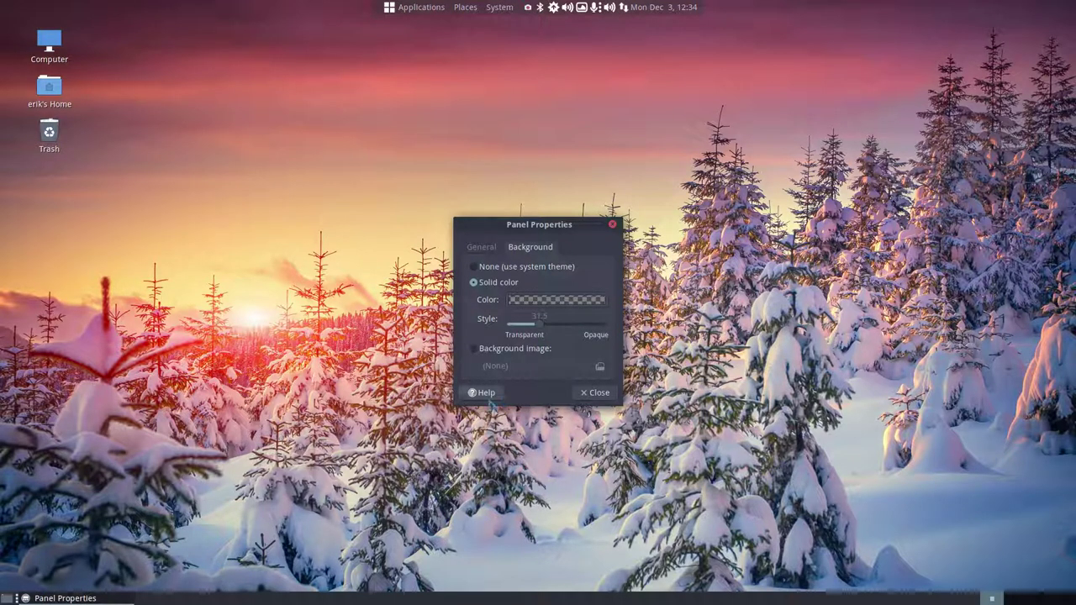
# Switch the panel background to the background image option and back to the solid color
pyautogui.click(490, 350)
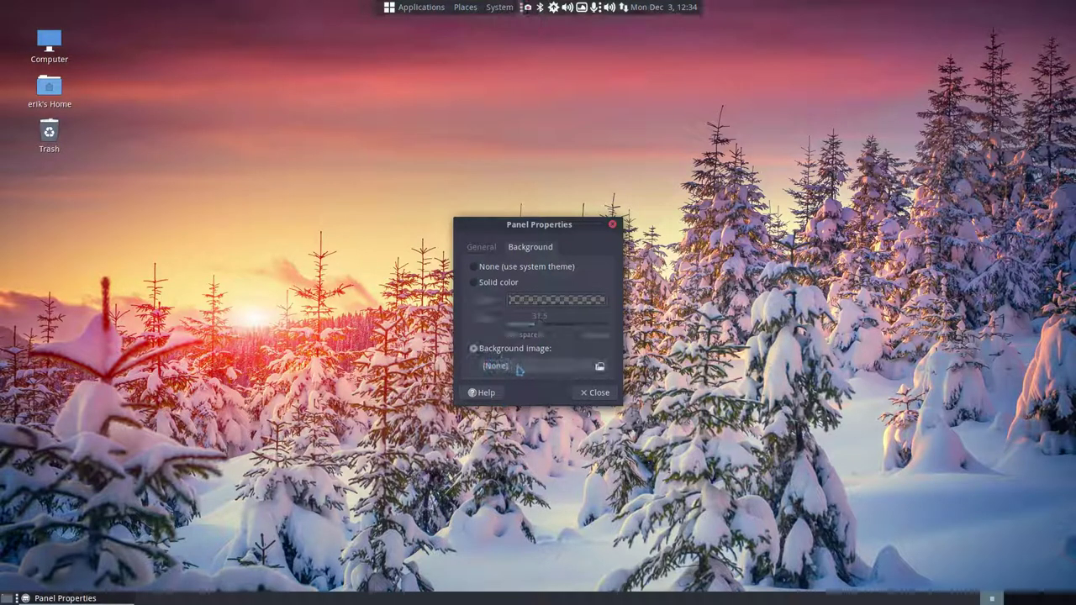
pyautogui.click(519, 368)
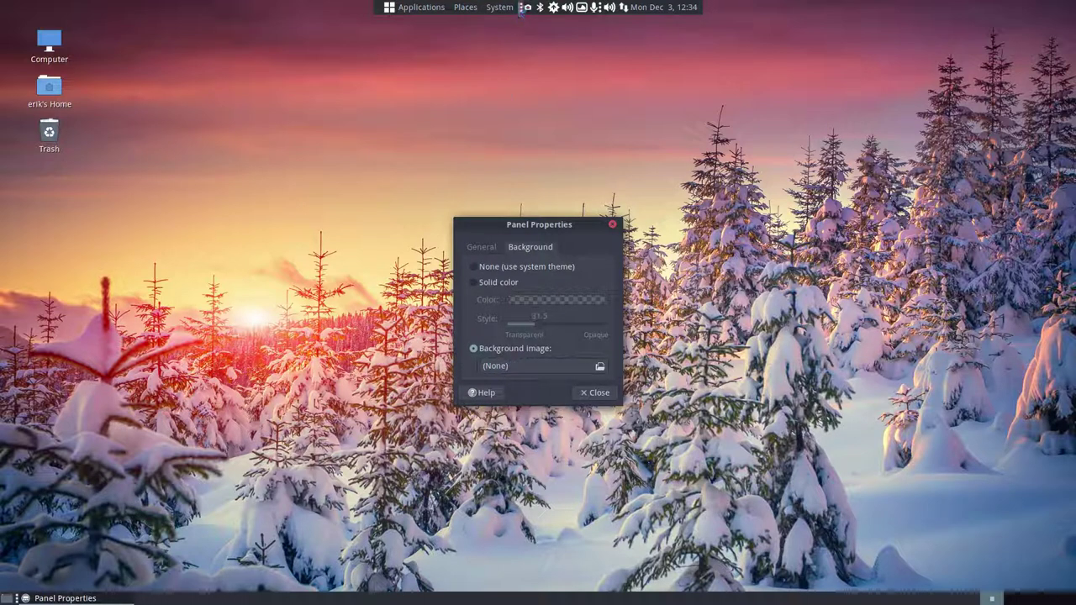
pyautogui.click(482, 285)
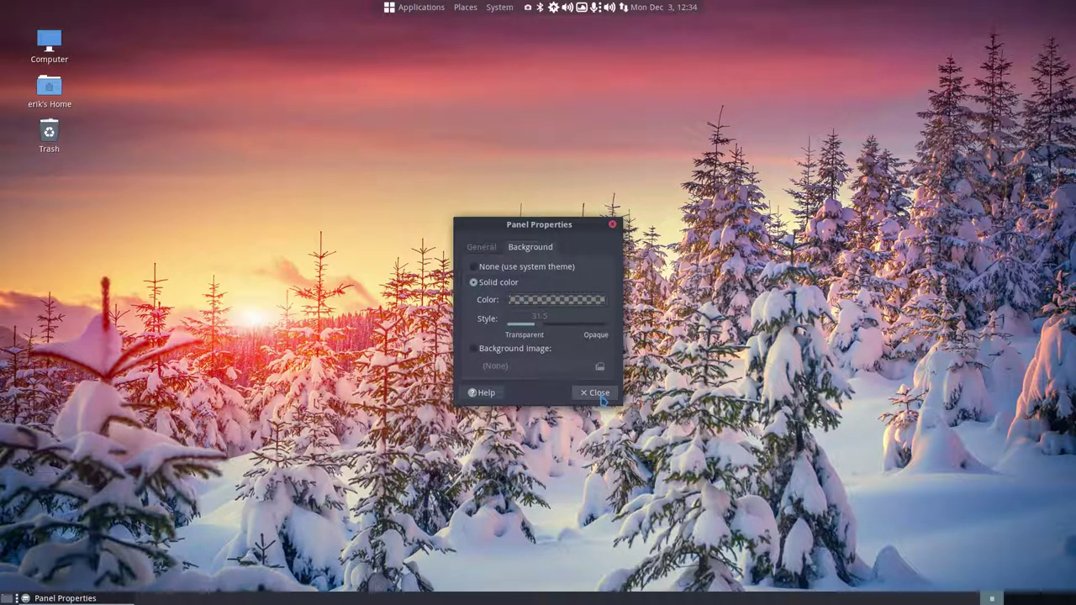
# Enable Expand for the panel again and look through its Applications, Places and System menus
pyautogui.click(481, 247)
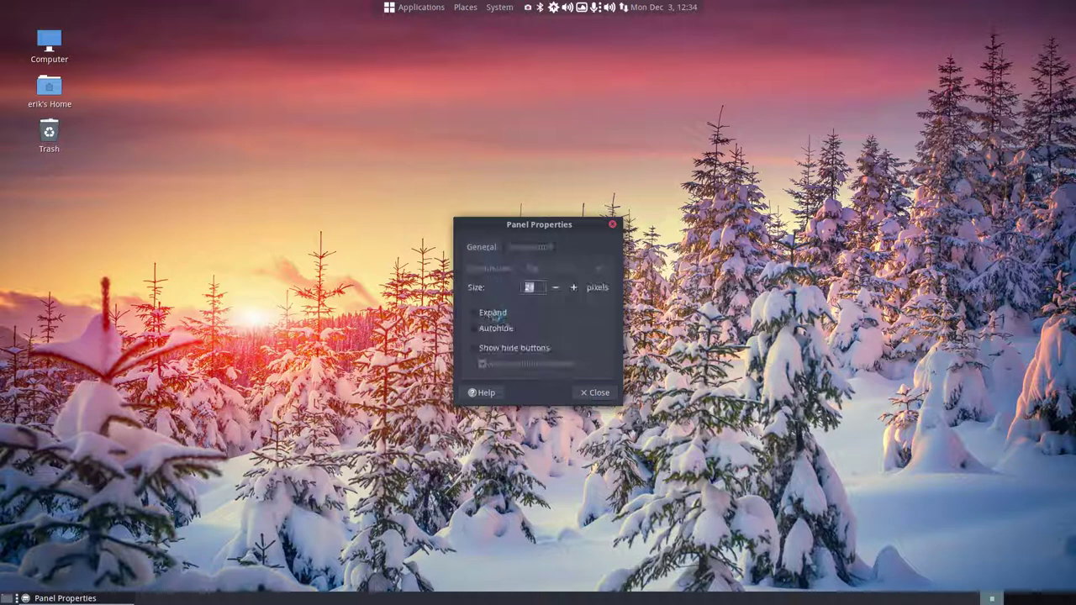
pyautogui.click(495, 314)
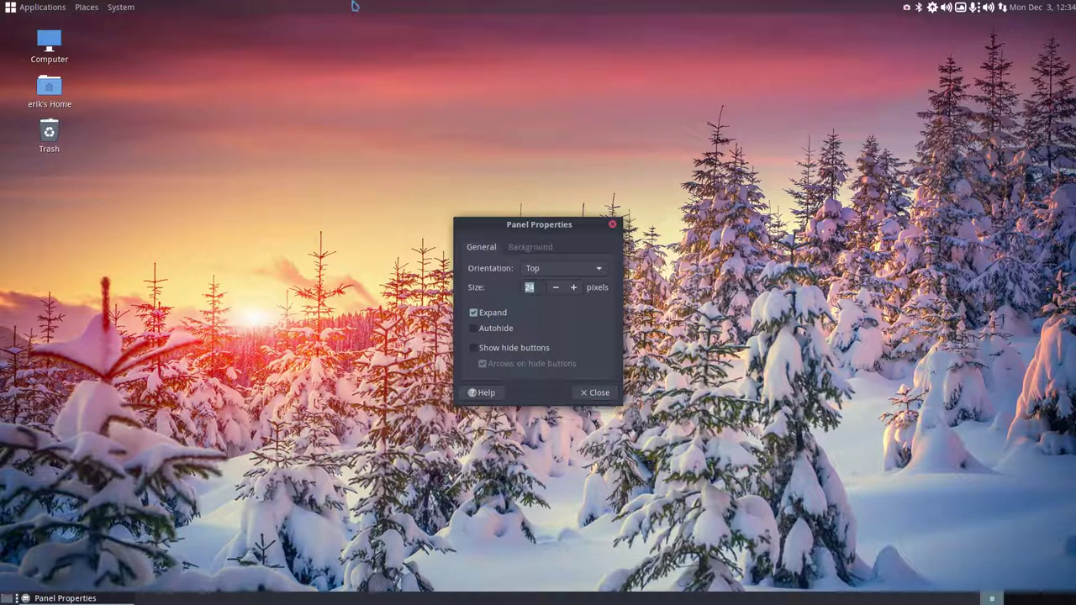
pyautogui.click(37, 7)
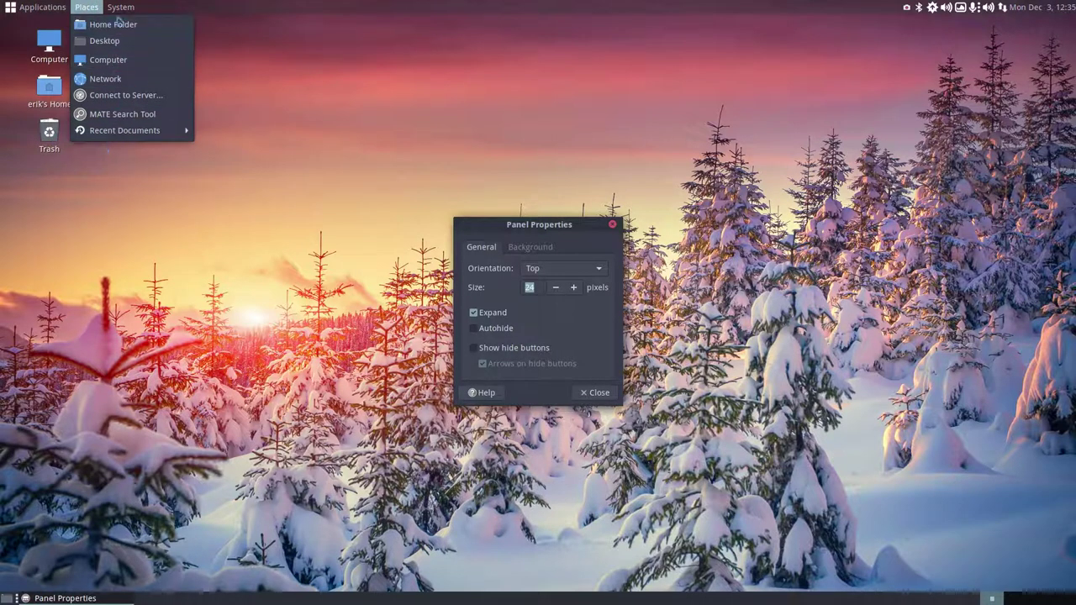
pyautogui.moveTo(119, 8)
pyautogui.click(368, 8)
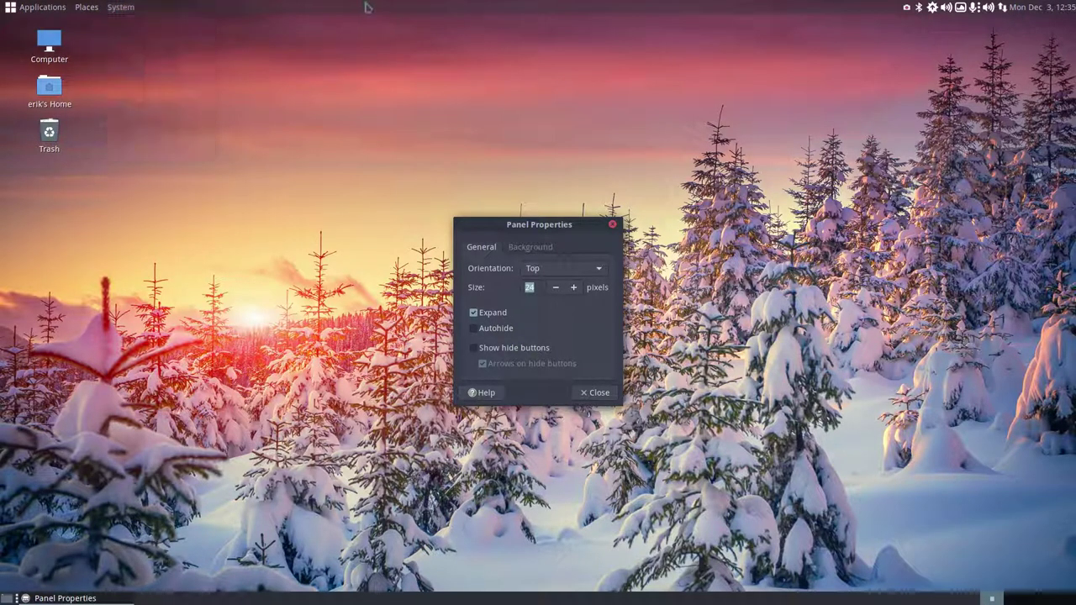
# Search the items that can be added to the panel for "menu" and add the Main Menu
pyautogui.rightClick(367, 8)
pyautogui.click(411, 25)
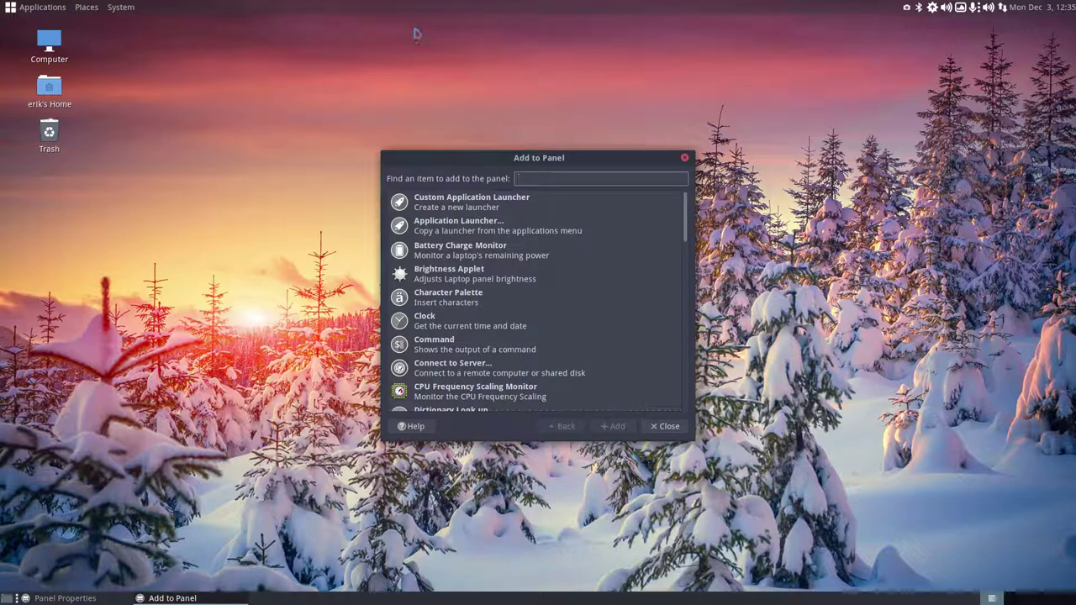
pyautogui.write('menu')
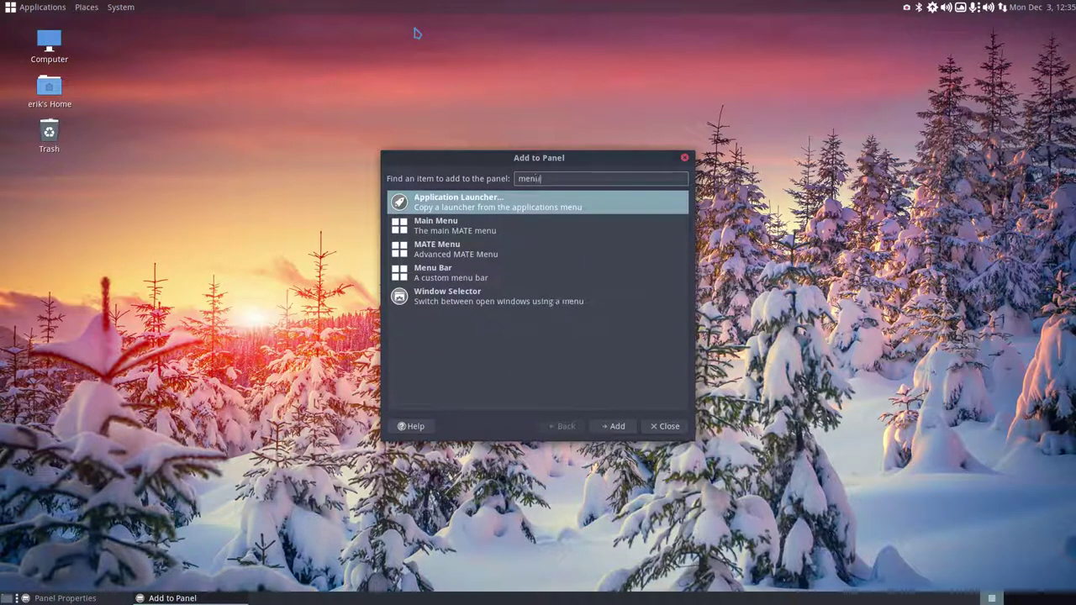
pyautogui.click(464, 224)
pyautogui.click(613, 426)
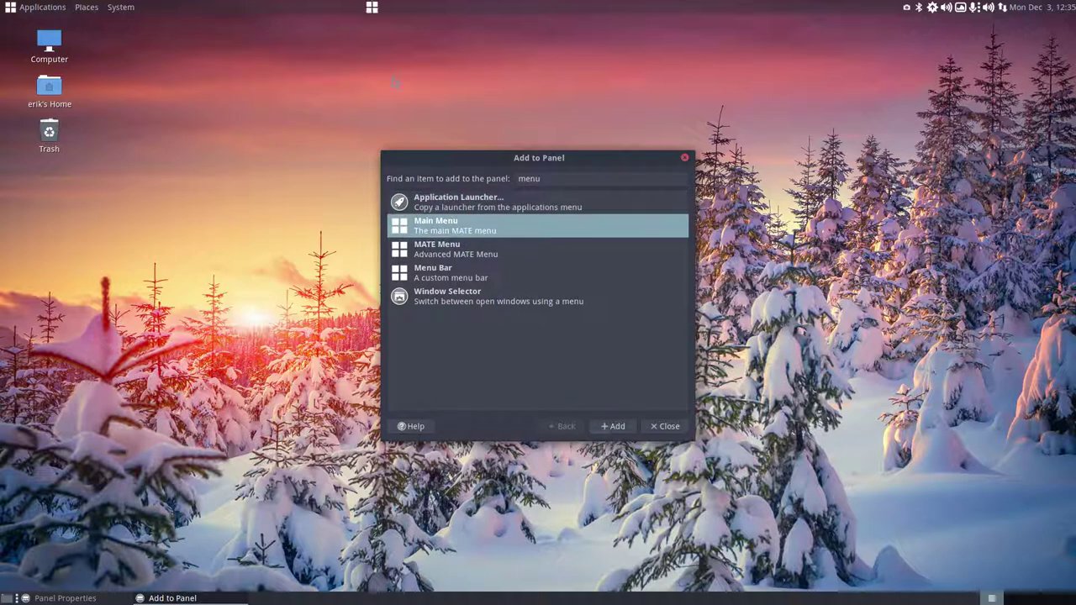
# Check the contents of the added Main Menu and remove it from the panel
pyautogui.click(371, 6)
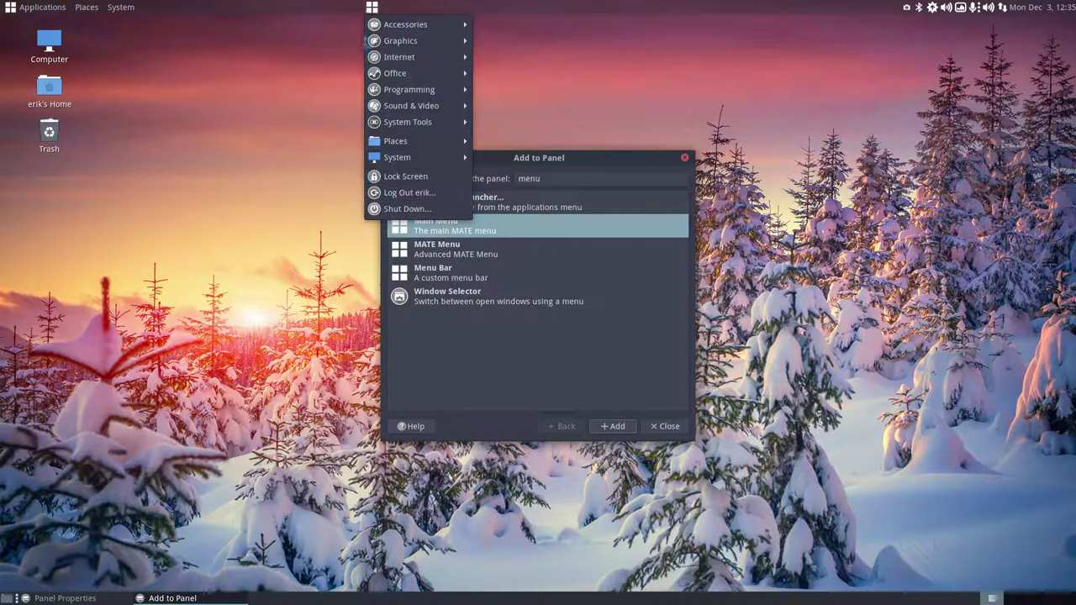
pyautogui.click(371, 6)
pyautogui.rightClick(372, 7)
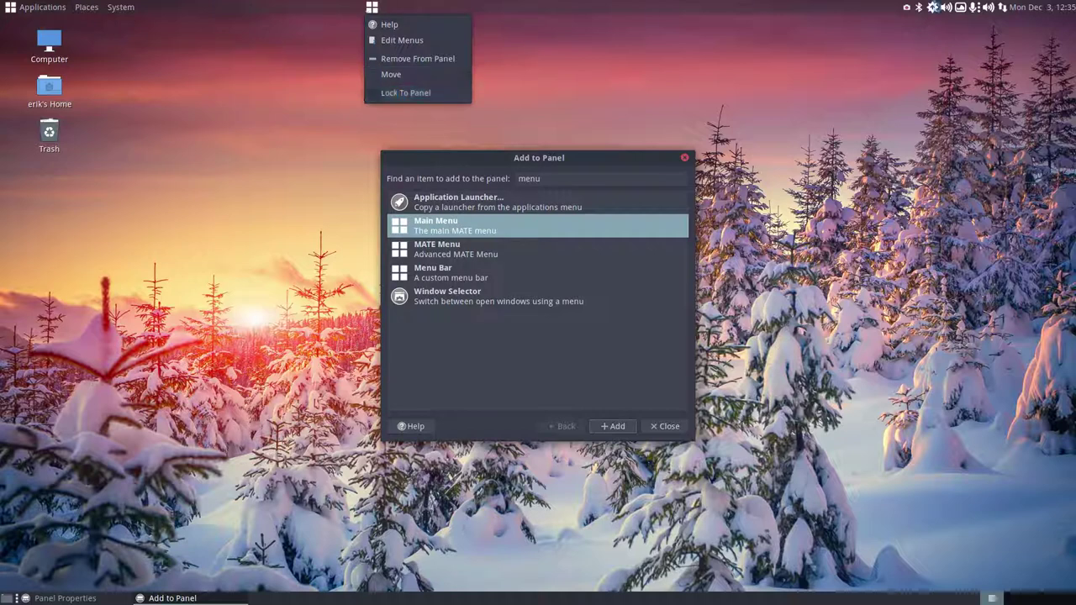
pyautogui.click(415, 60)
# Add the advanced MATE Menu to the panel and open it to view its contents
pyautogui.click(452, 252)
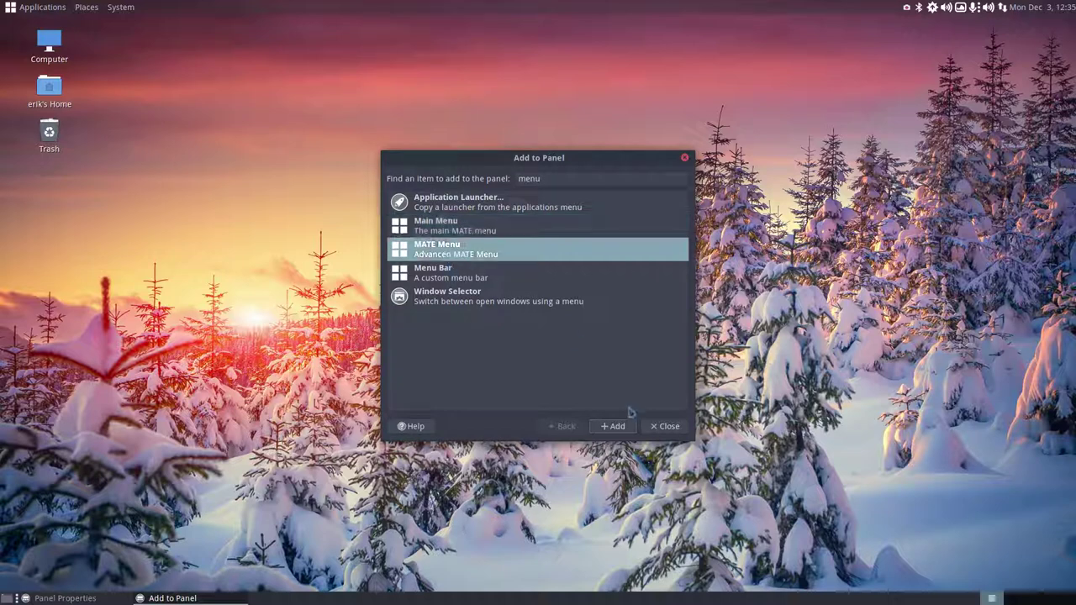
pyautogui.click(618, 426)
pyautogui.click(384, 10)
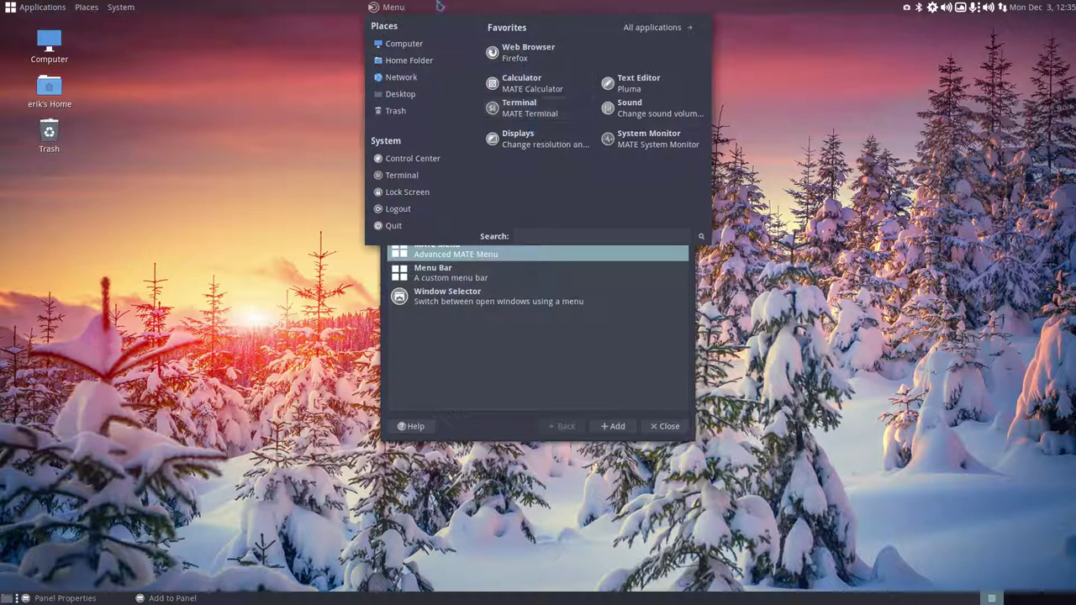
# Look through the Plugins, Theme, Applications, Favorites, Places and System preferences of the MATE Menu, and close them
pyautogui.rightClick(400, 8)
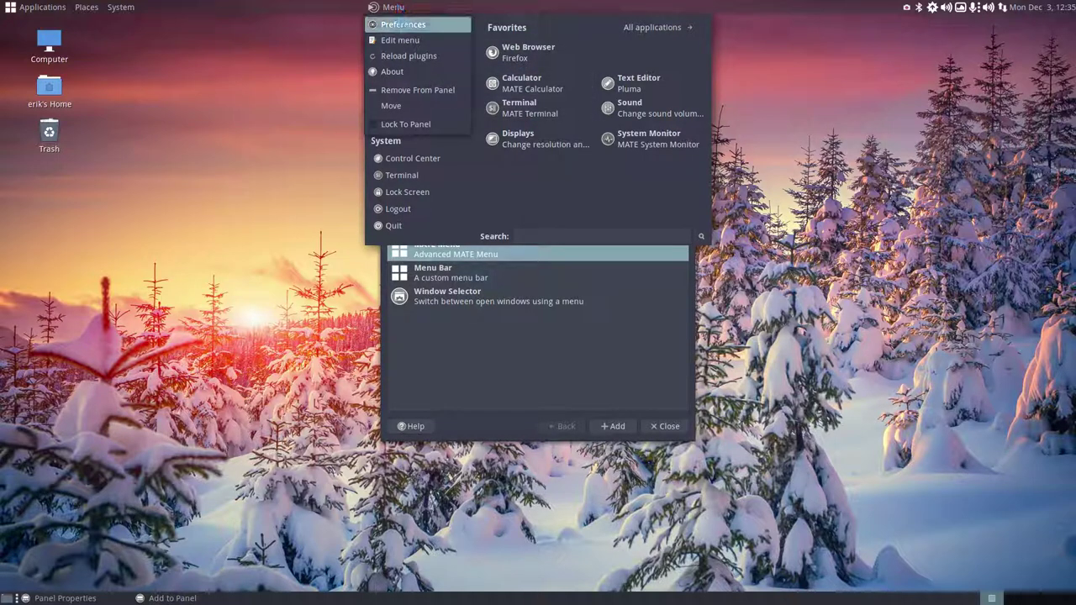
pyautogui.click(403, 24)
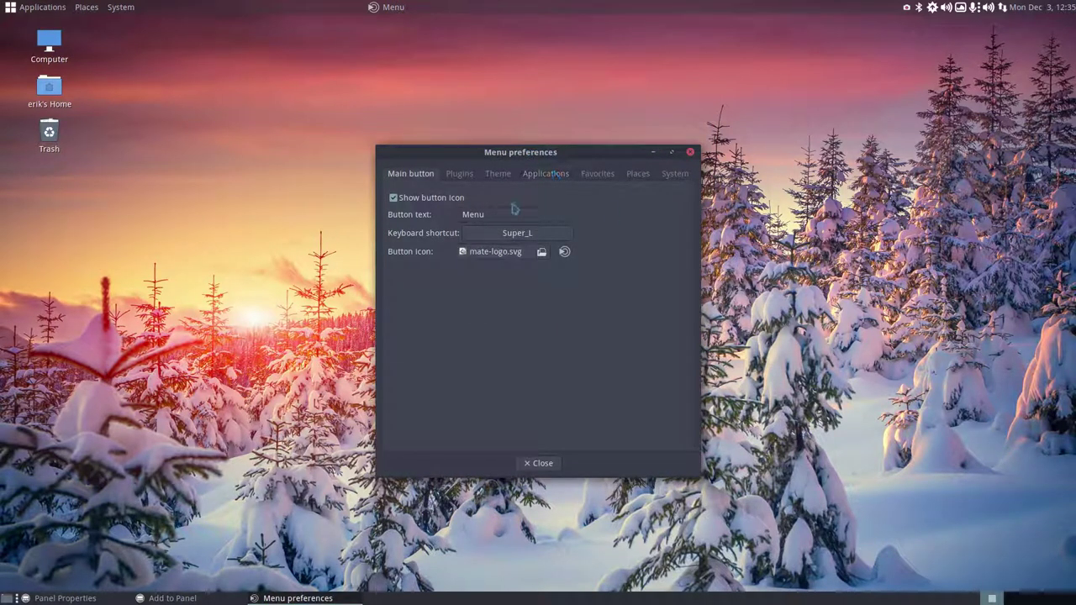
pyautogui.moveTo(524, 158)
pyautogui.mouseDown()
pyautogui.moveTo(826, 148)
pyautogui.moveTo(519, 156)
pyautogui.mouseUp()
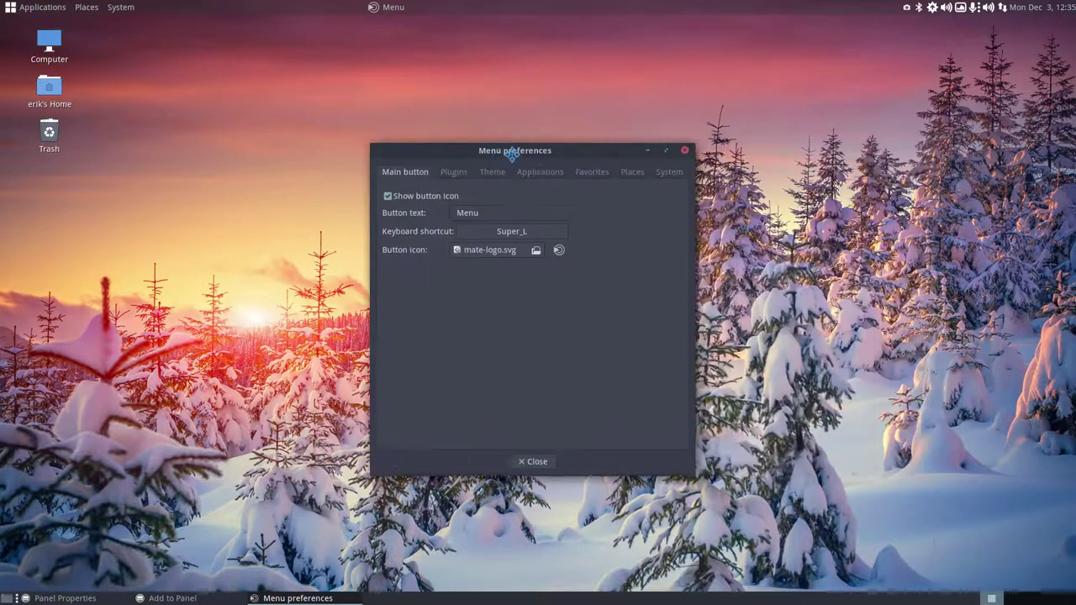
pyautogui.click(456, 172)
pyautogui.click(494, 173)
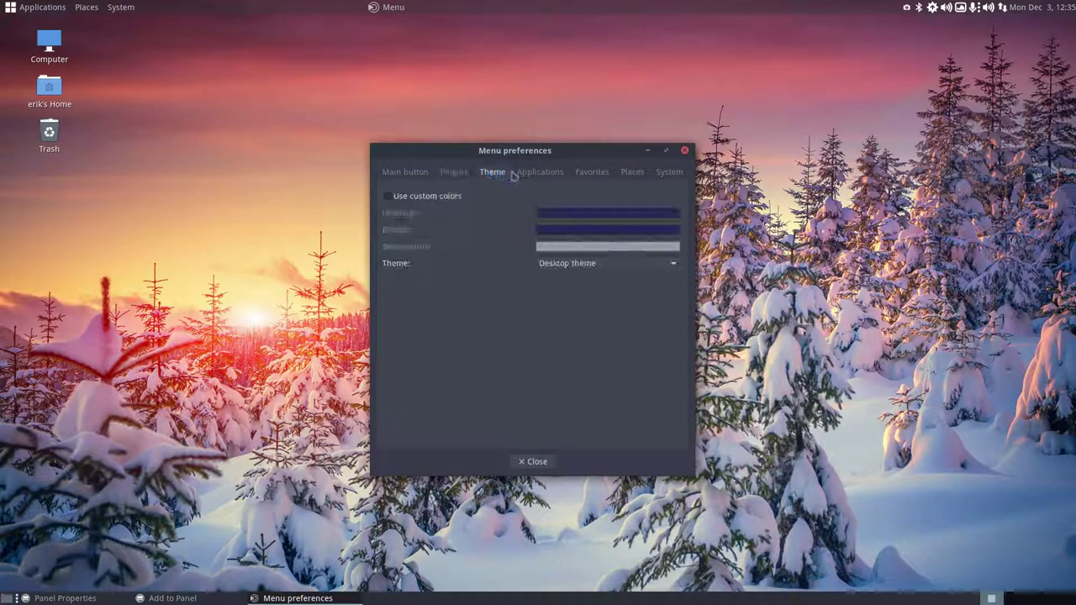
pyautogui.click(548, 174)
pyautogui.click(589, 173)
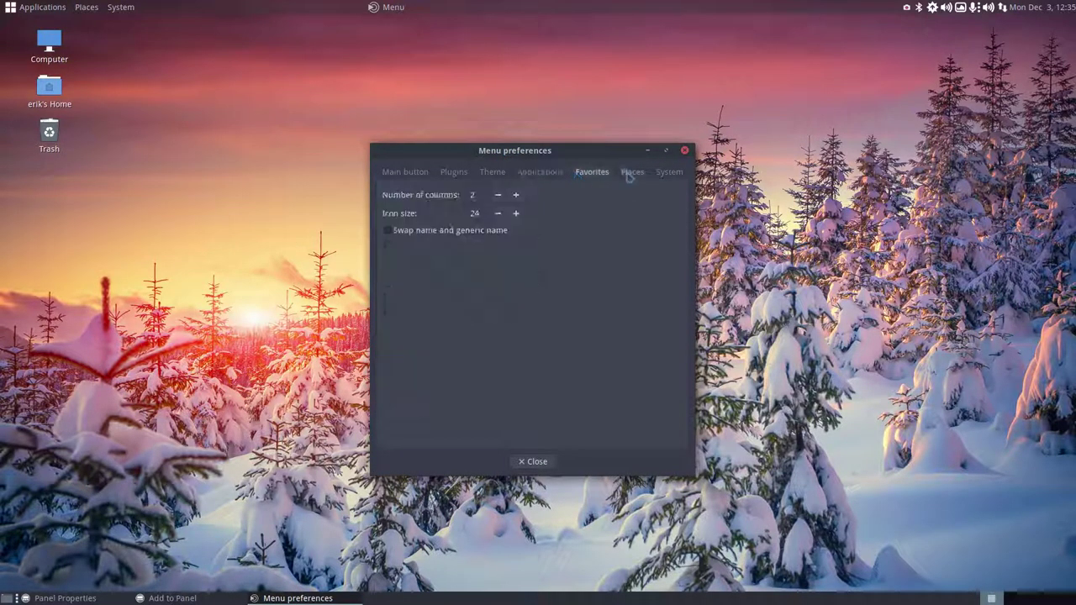
pyautogui.click(630, 173)
pyautogui.click(664, 173)
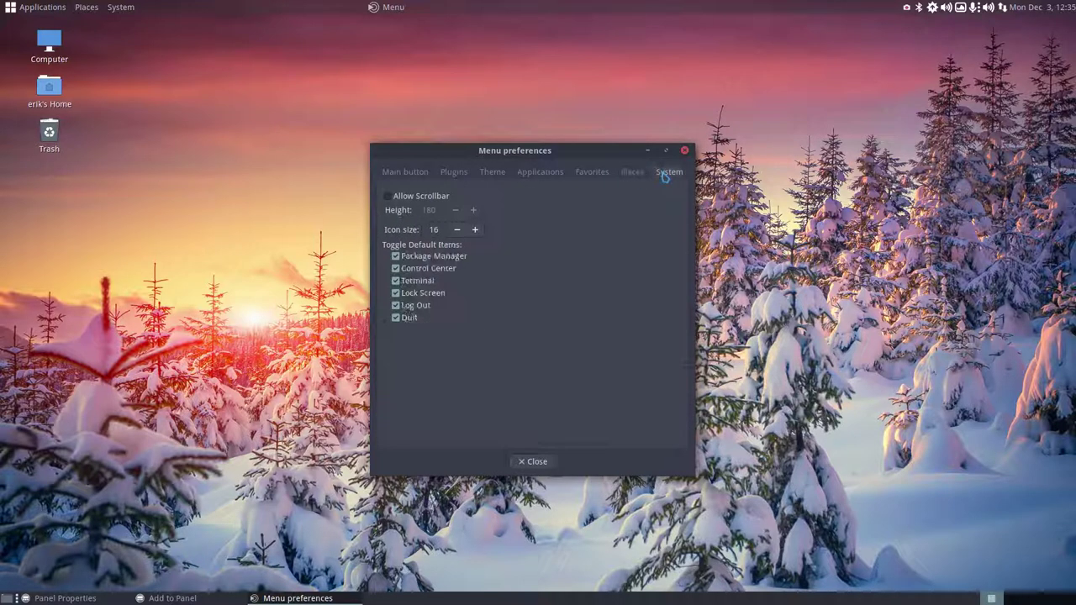
pyautogui.click(684, 150)
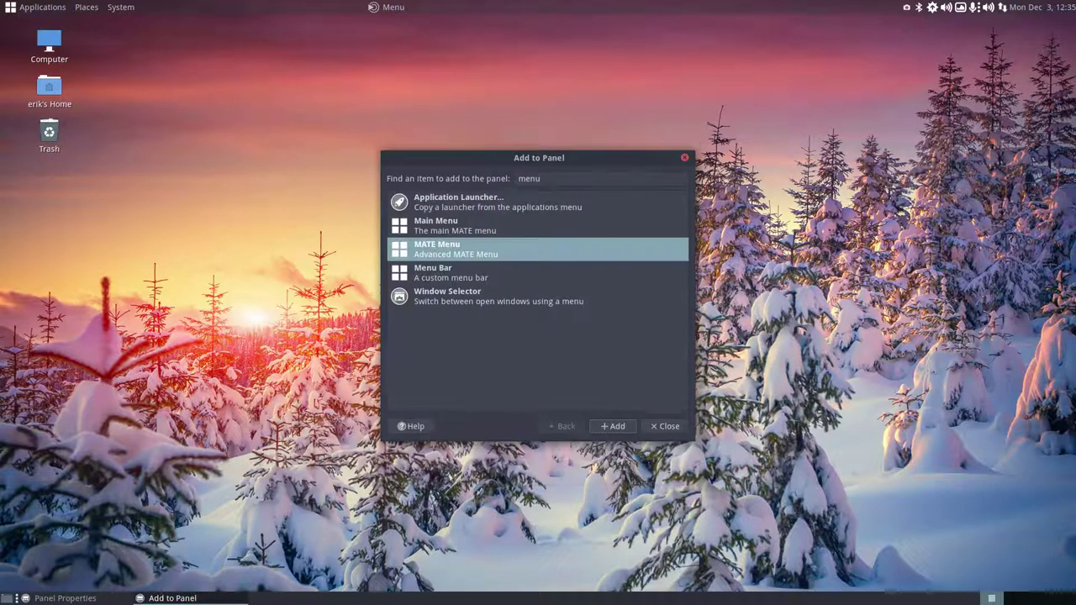
# Remove the MATE Menu from the panel and add the Menu Bar in its place
pyautogui.rightClick(398, 8)
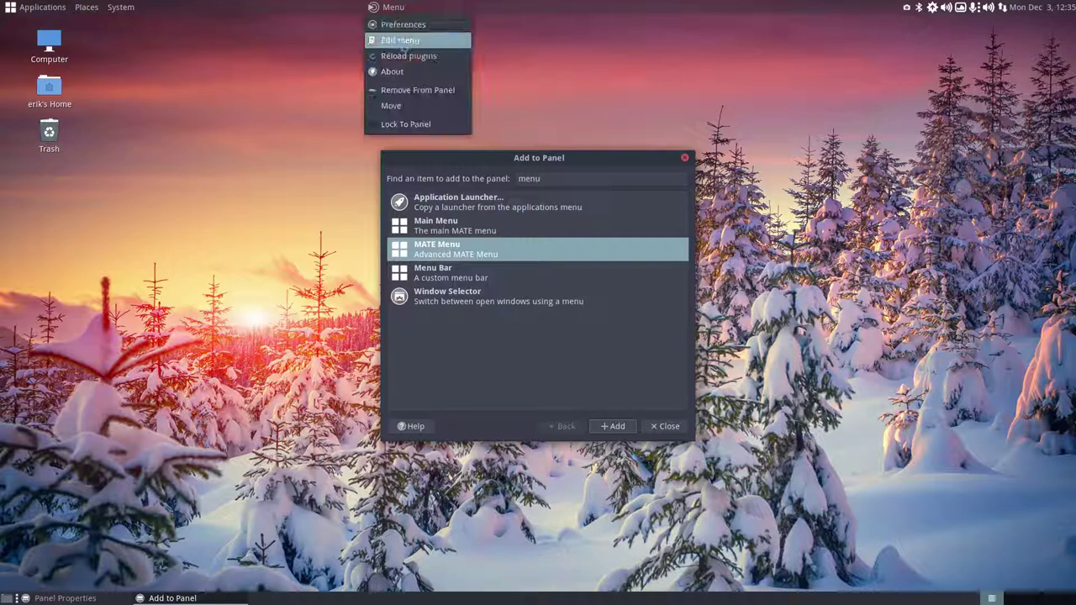
pyautogui.click(423, 92)
pyautogui.click(443, 286)
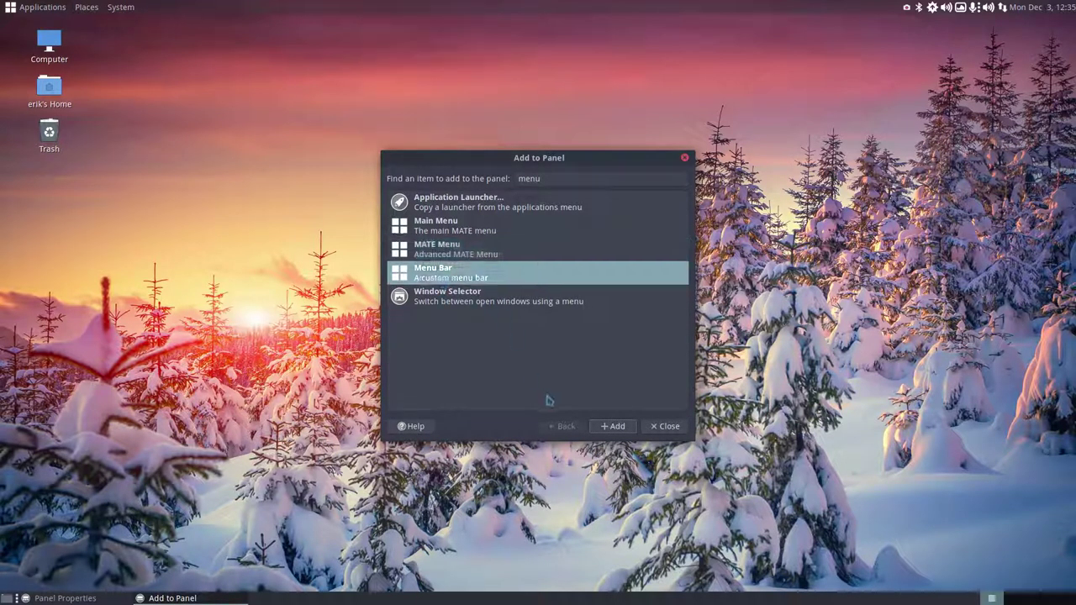
pyautogui.click(609, 426)
# Compare the added Menu Bar's menus with those of the original menu bar and remove the added one from the panel
pyautogui.click(394, 10)
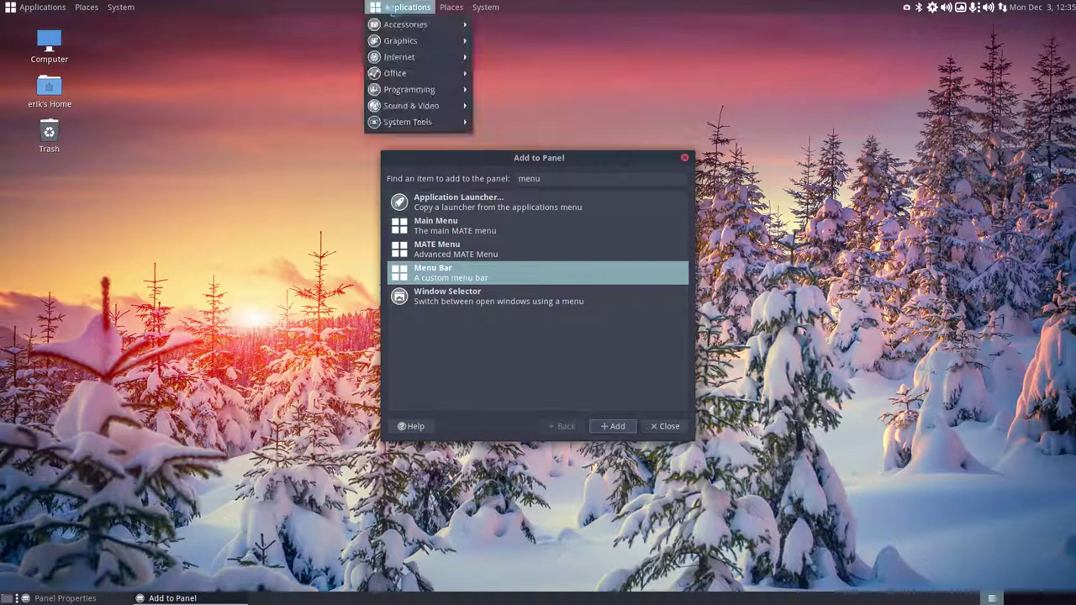
pyautogui.moveTo(485, 10)
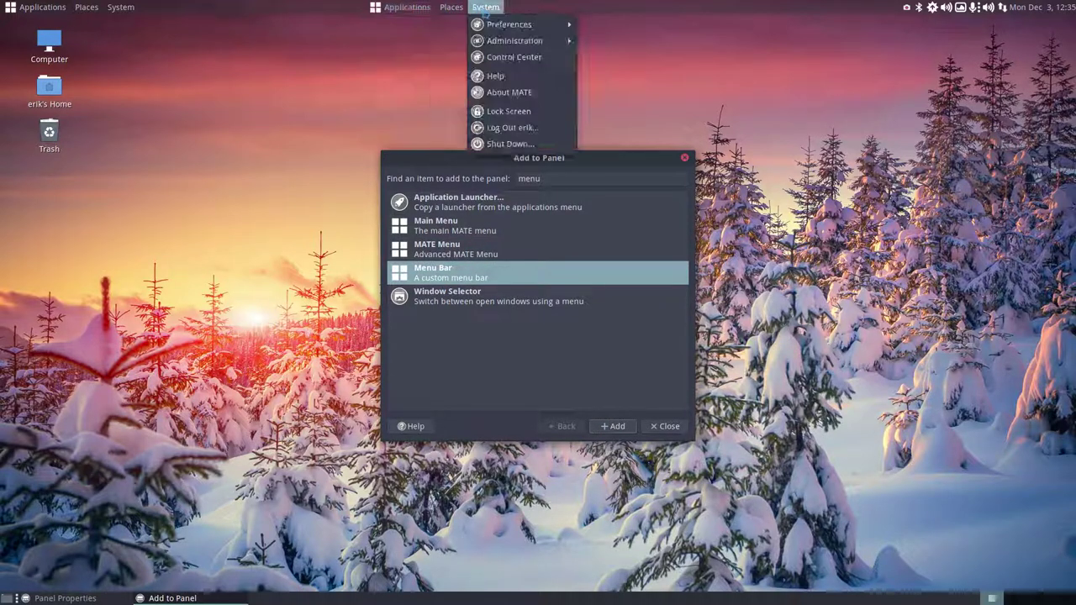
pyautogui.click(37, 10)
pyautogui.click(37, 10)
pyautogui.moveTo(126, 8)
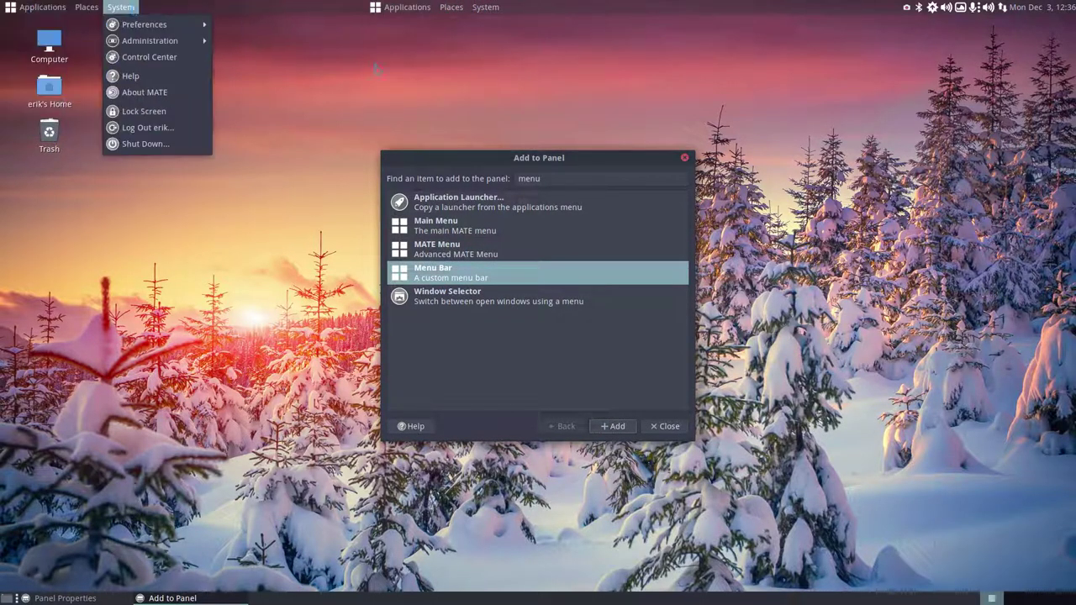
pyautogui.click(486, 278)
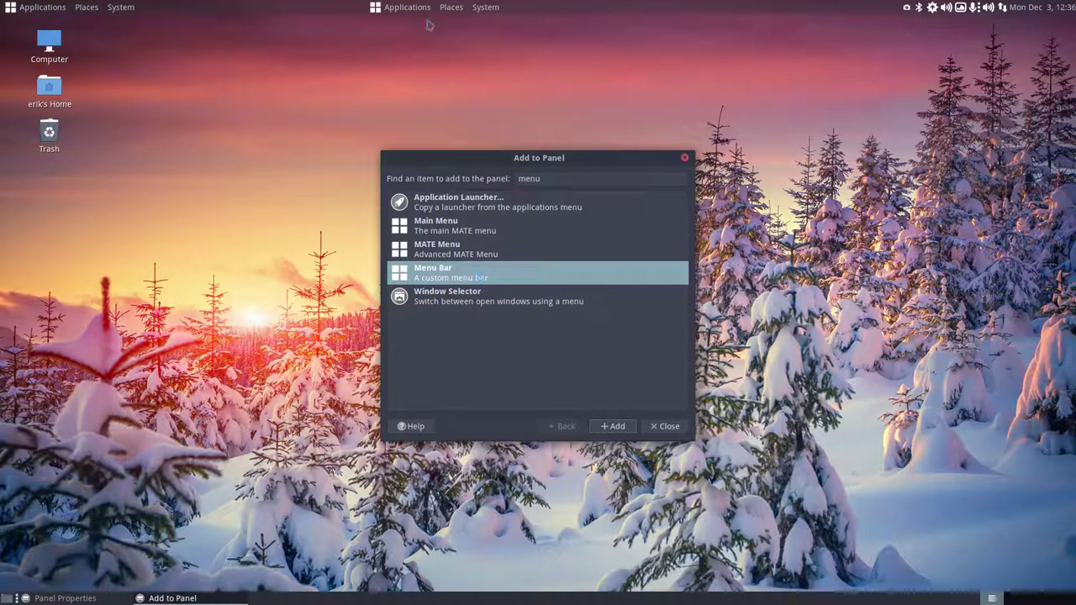
pyautogui.rightClick(395, 12)
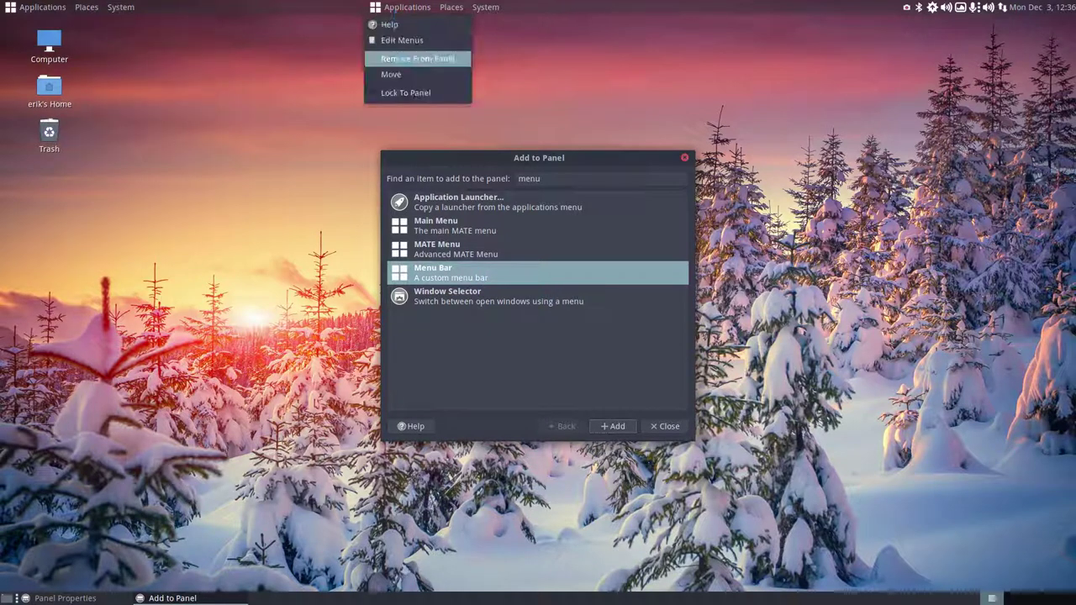
pyautogui.click(403, 59)
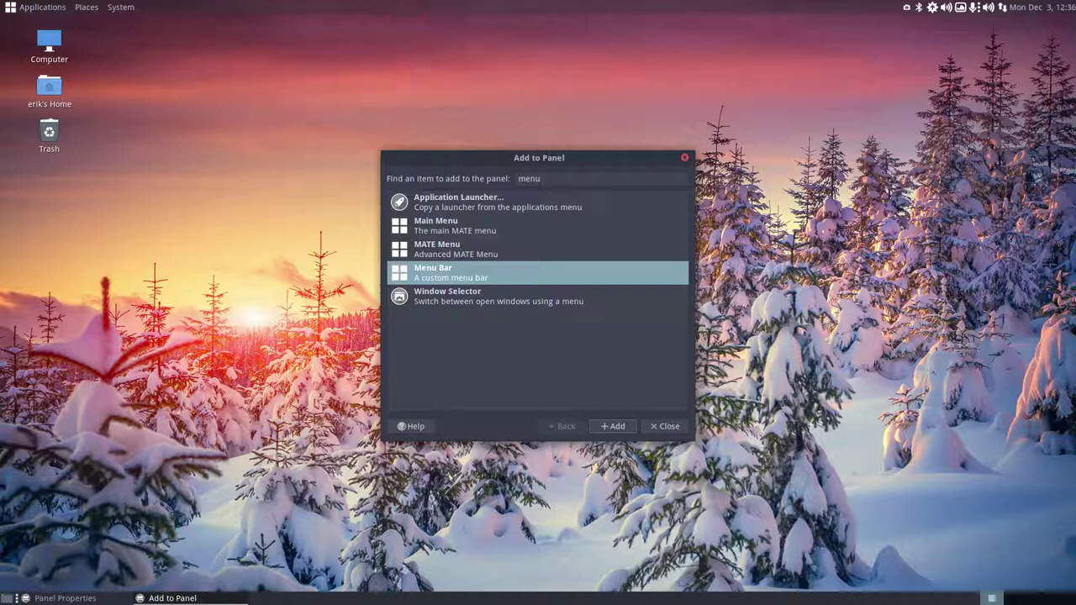
# Clear the item search and look through the full list of items that can be added to the panel, down to Workspace Switcher
pyautogui.doubleClick(529, 178)
pyautogui.press('BackSpace')
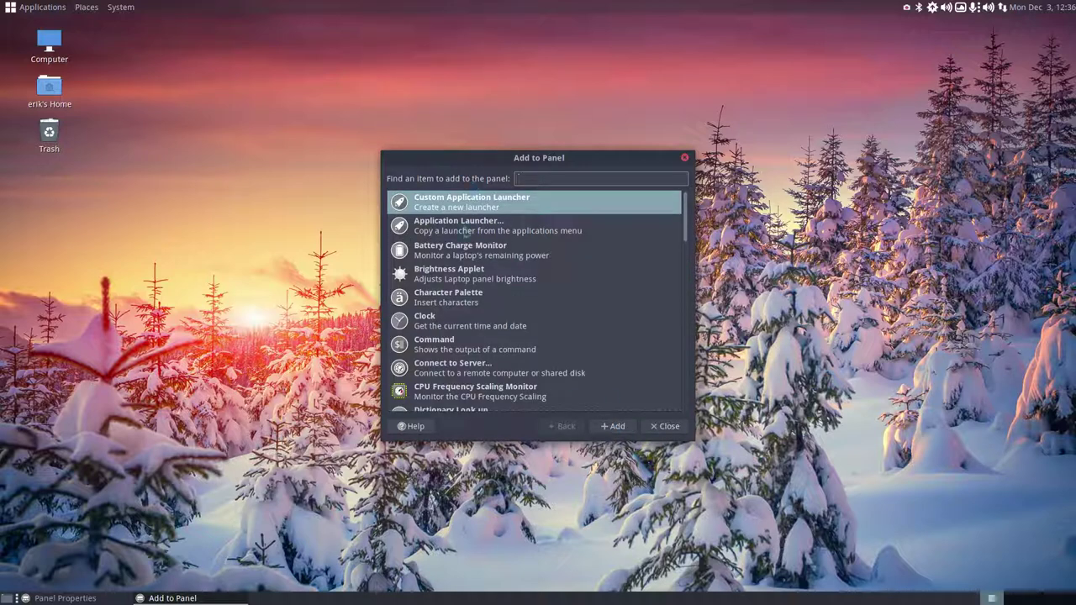
pyautogui.click(461, 252)
pyautogui.click(462, 296)
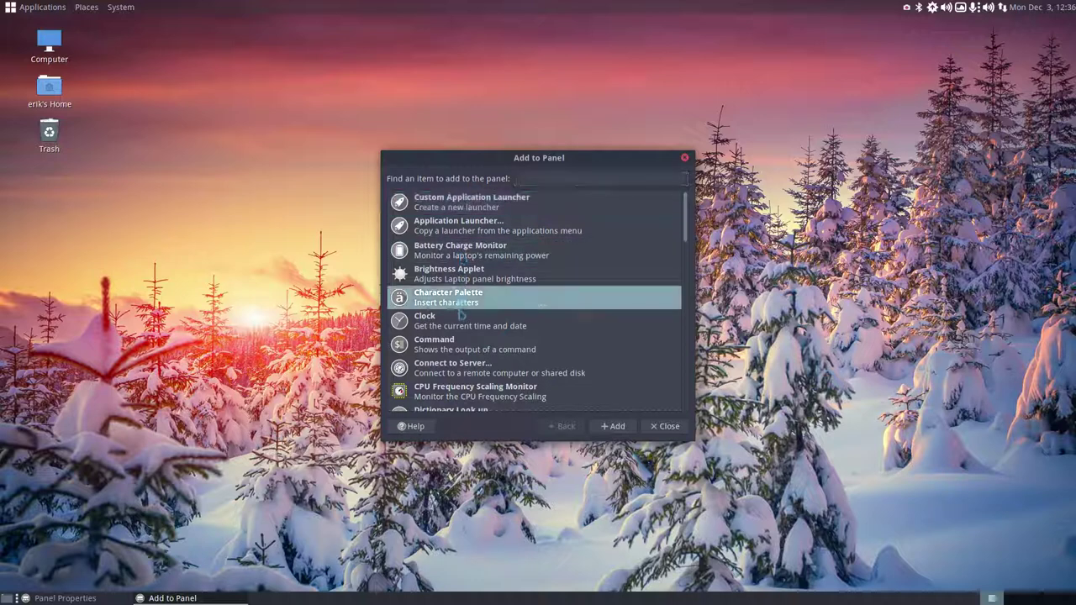
pyautogui.click(464, 320)
pyautogui.scroll(-1, 461, 334)
pyautogui.scroll(-3, 460, 333)
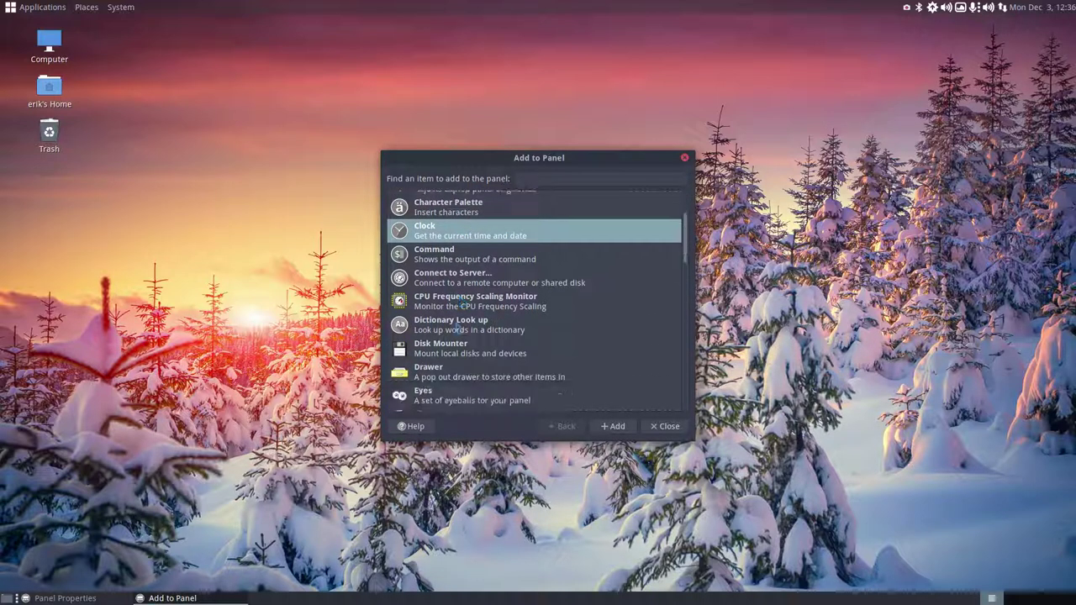
pyautogui.click(461, 304)
pyautogui.scroll(-8, 461, 319)
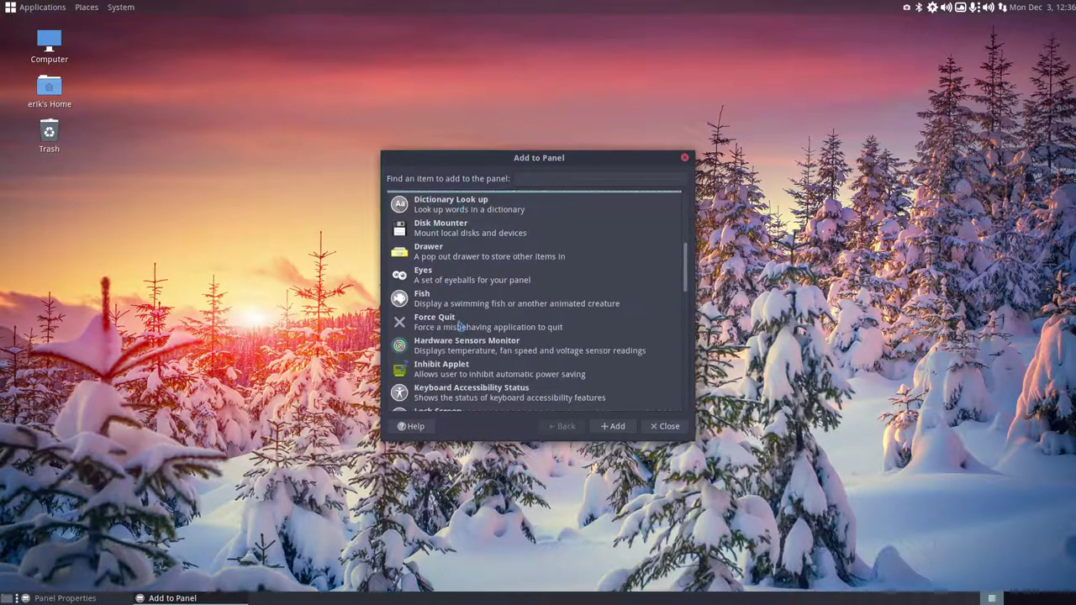
pyautogui.scroll(-1, 461, 327)
pyautogui.scroll(-12, 460, 328)
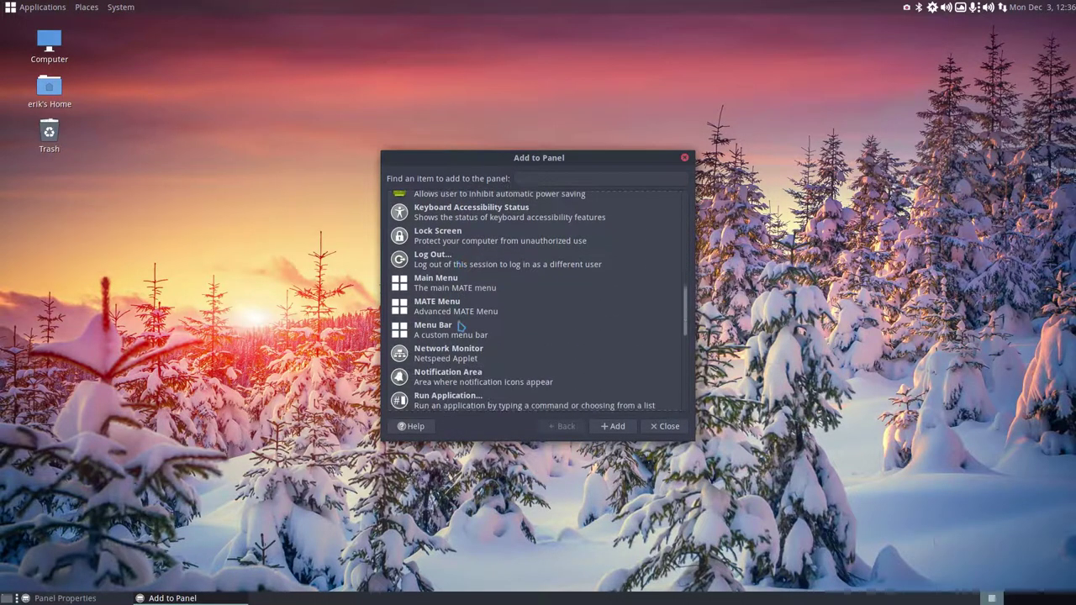
pyautogui.scroll(-4, 459, 344)
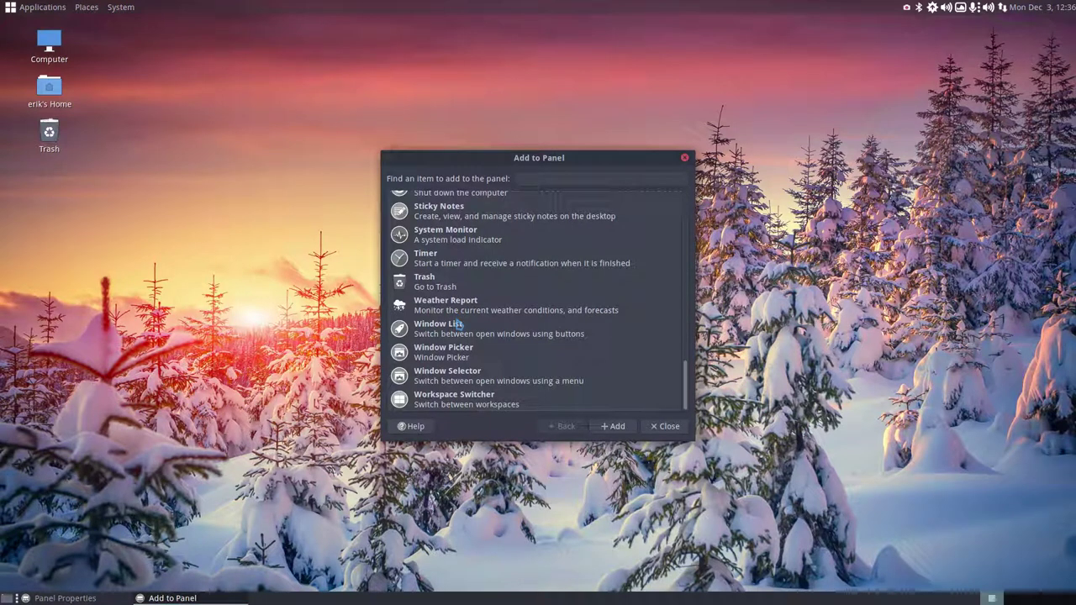
pyautogui.click(460, 309)
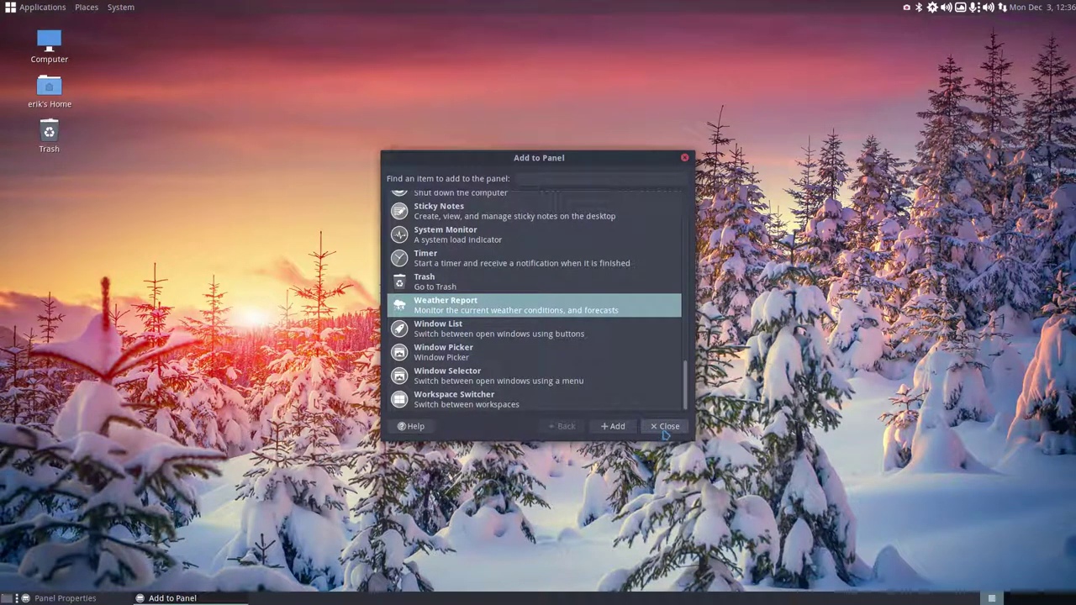
# Look over the top panel's menus once more and close the Add to Panel dialog
pyautogui.click(40, 6)
pyautogui.click(39, 6)
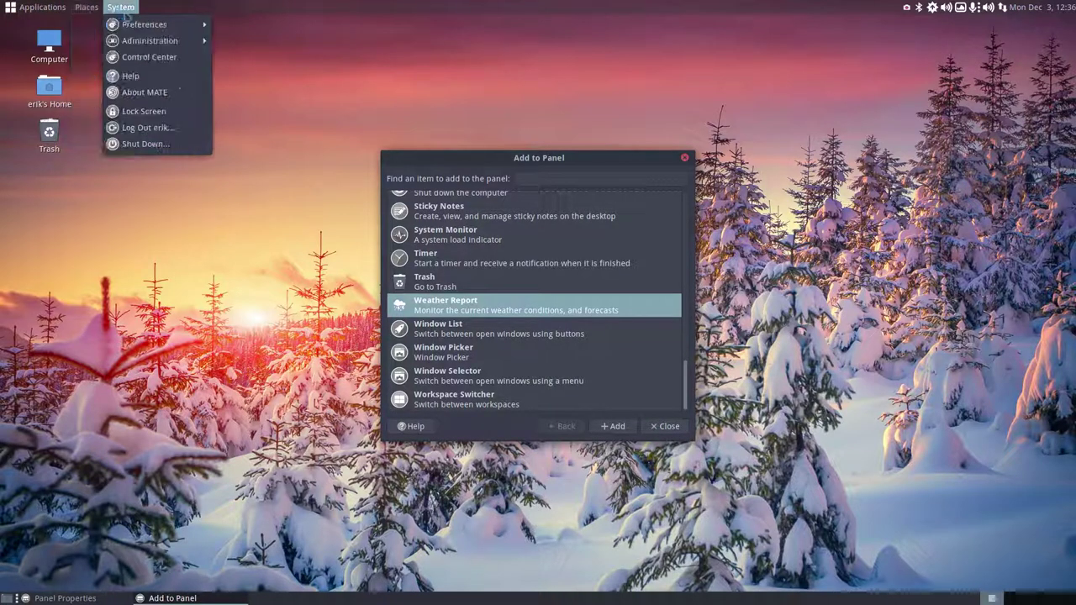
pyautogui.click(598, 164)
pyautogui.click(686, 159)
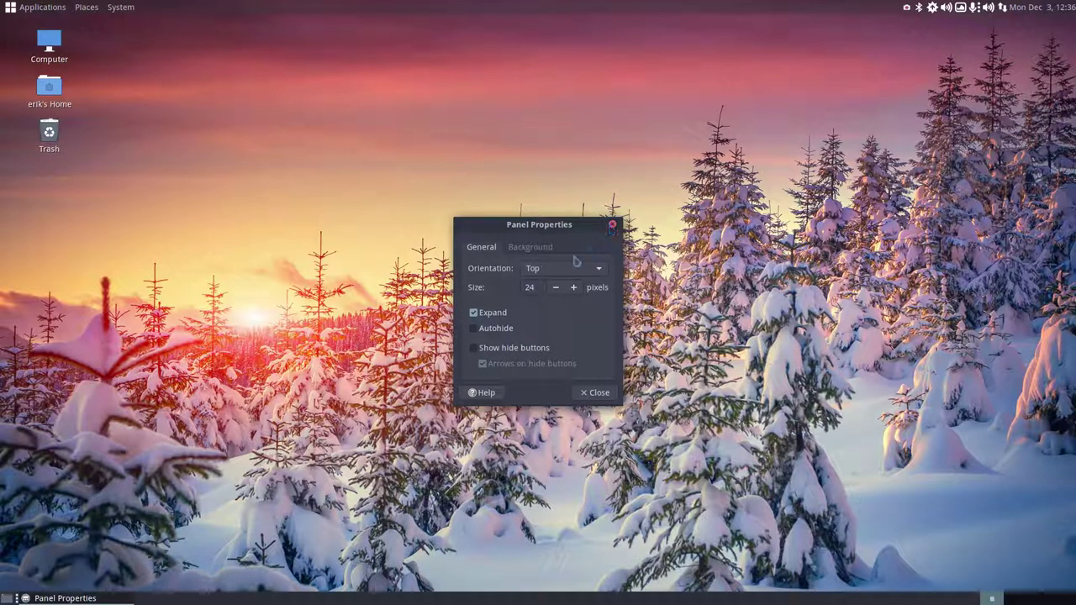
# Turn off Expand for the top panel, close its properties, and check the desktop's context menu
pyautogui.click(484, 316)
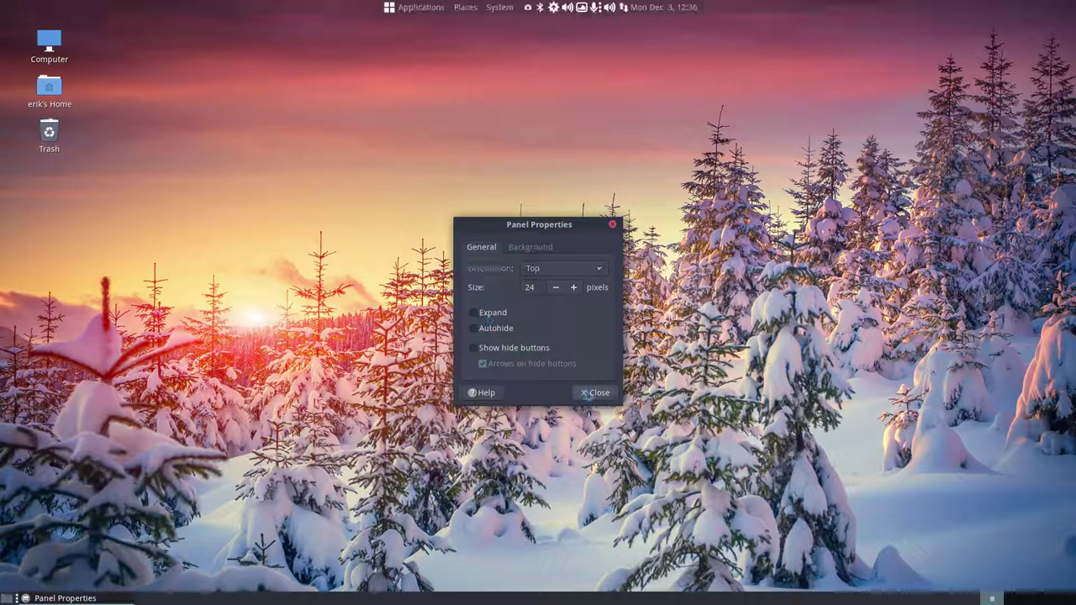
pyautogui.click(591, 393)
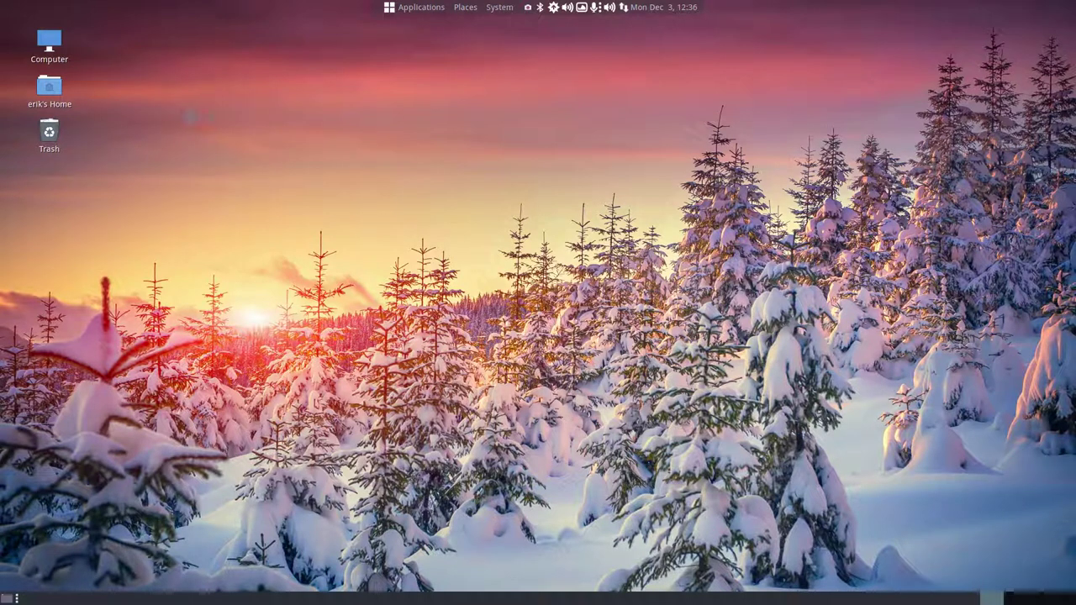
pyautogui.rightClick(187, 110)
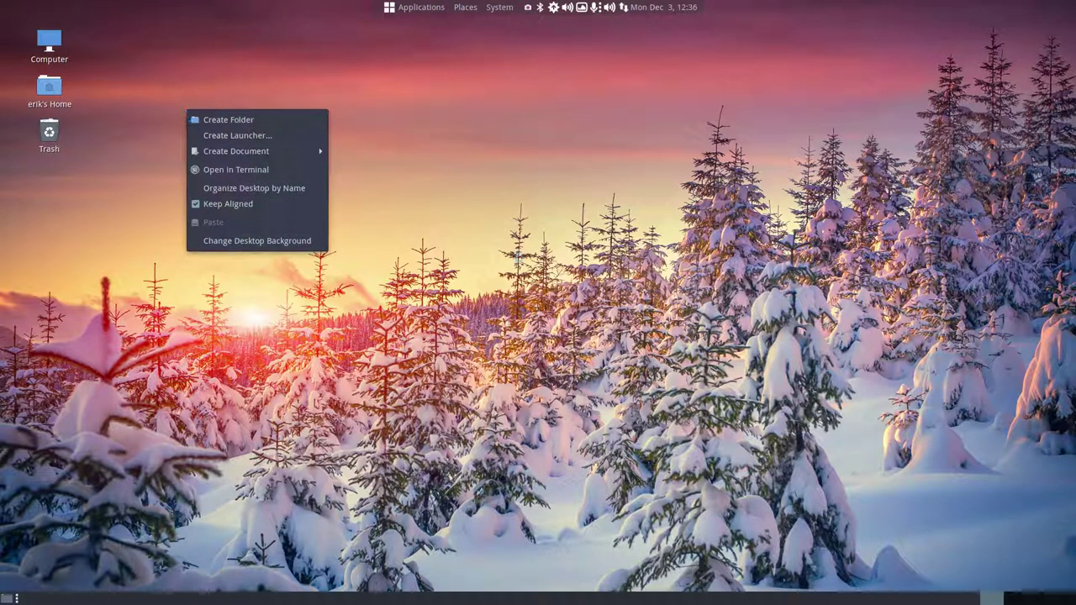
pyautogui.click(538, 240)
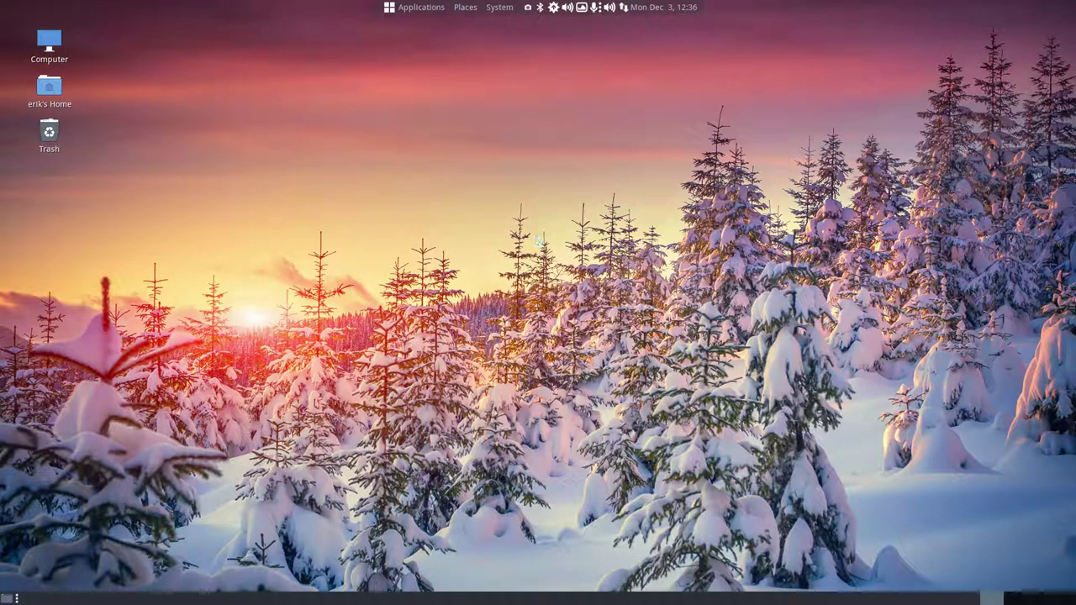
# Open the bottom panel's properties and try Expand off and on again
pyautogui.rightClick(206, 600)
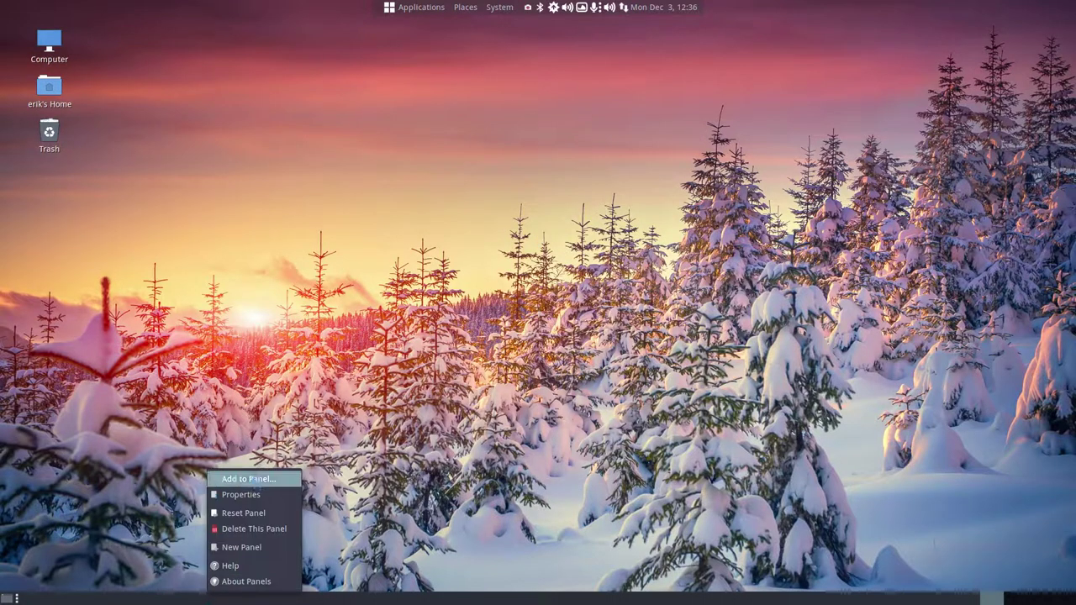
pyautogui.click(241, 495)
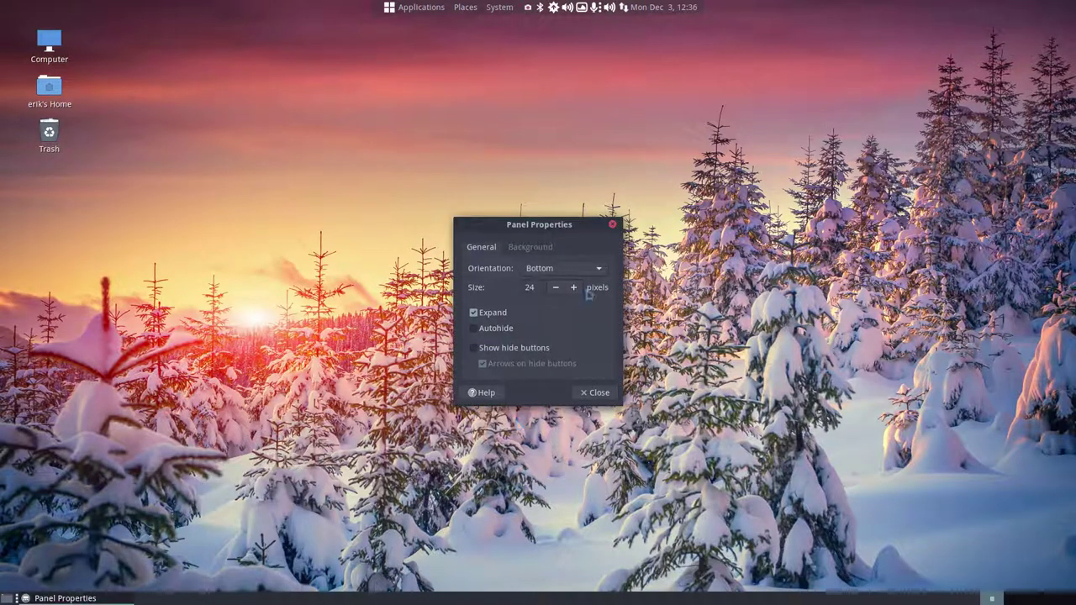
pyautogui.click(492, 316)
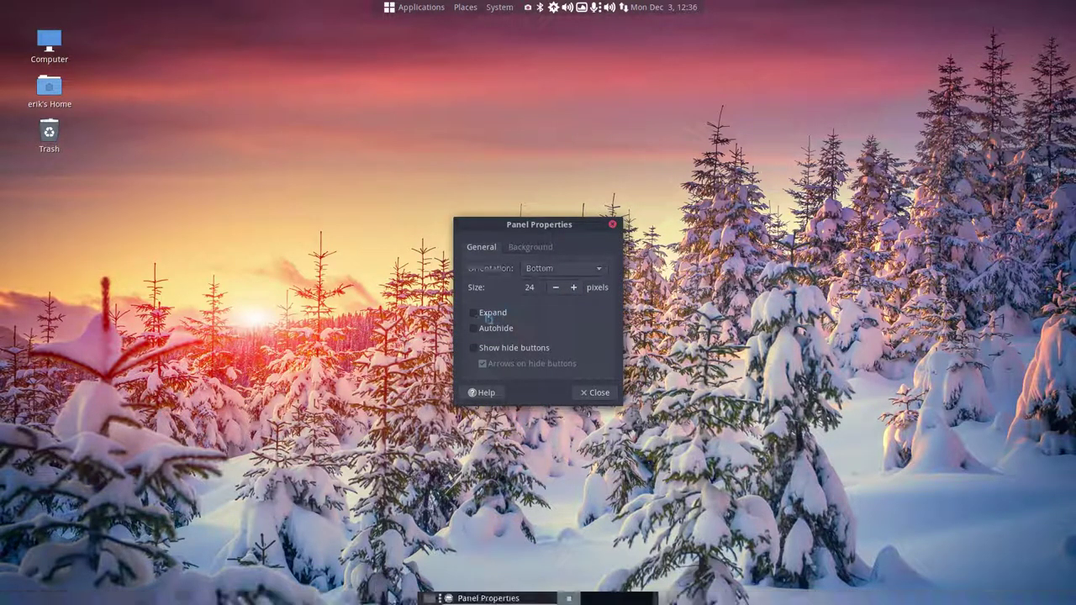
pyautogui.click(488, 316)
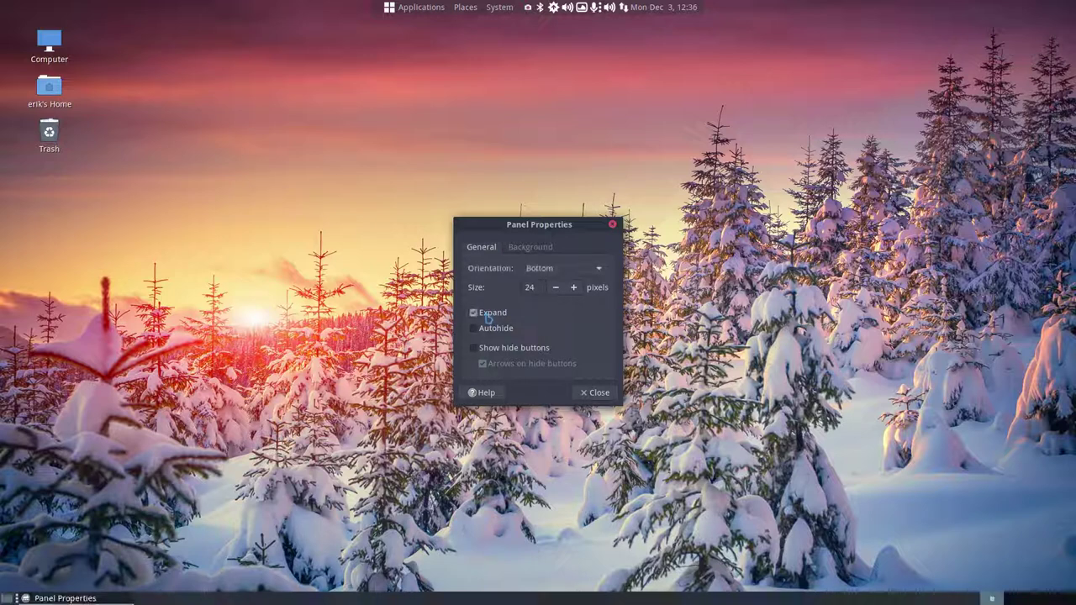
# Give the bottom panel a dark grey solid-color background and lower its opacity to about 26
pyautogui.click(530, 248)
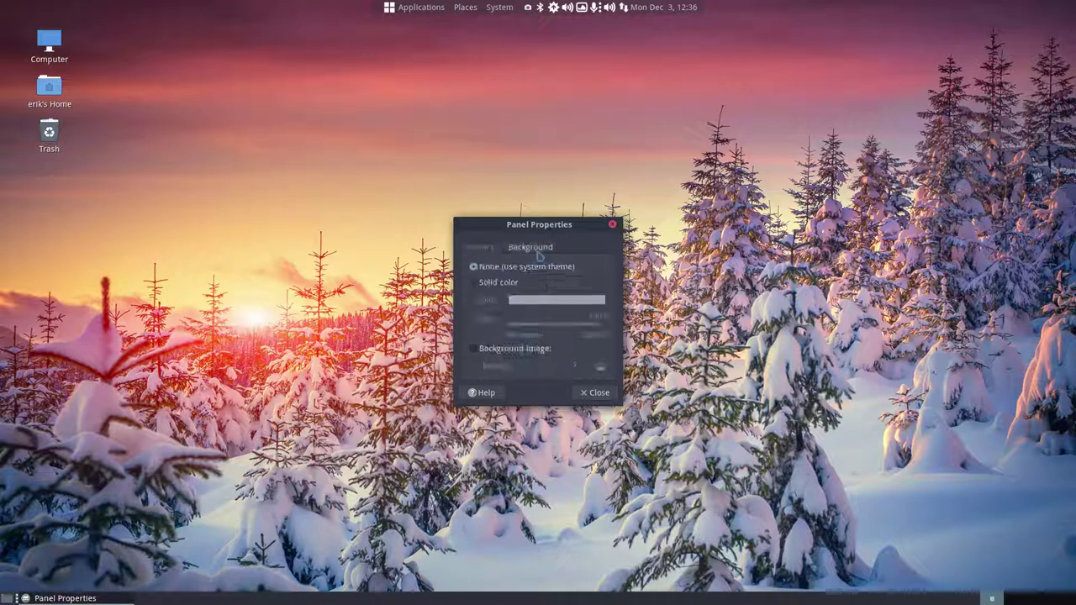
pyautogui.click(499, 284)
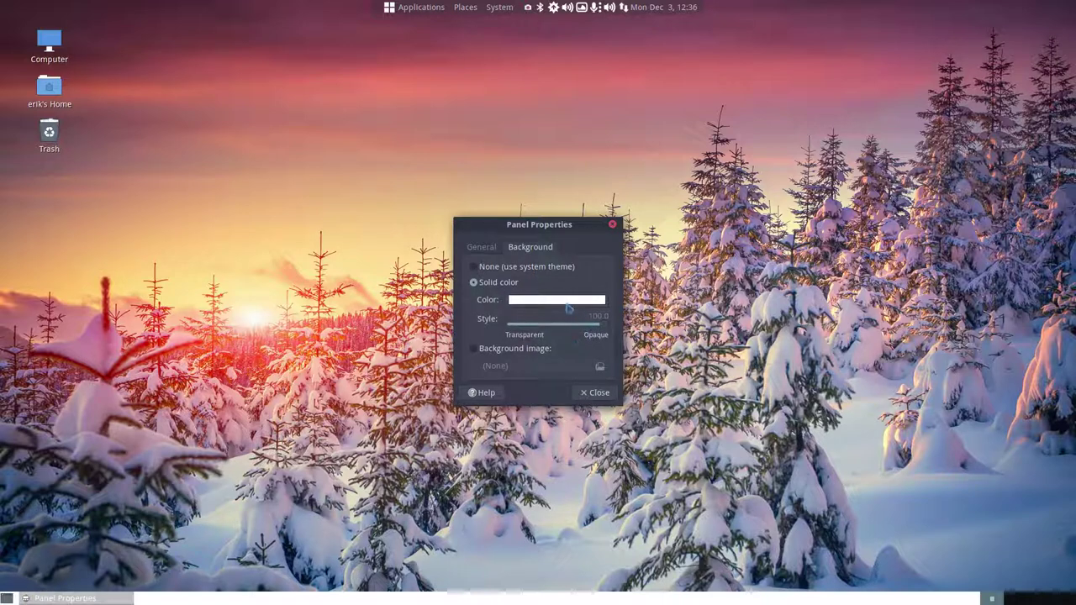
pyautogui.click(565, 303)
pyautogui.click(627, 310)
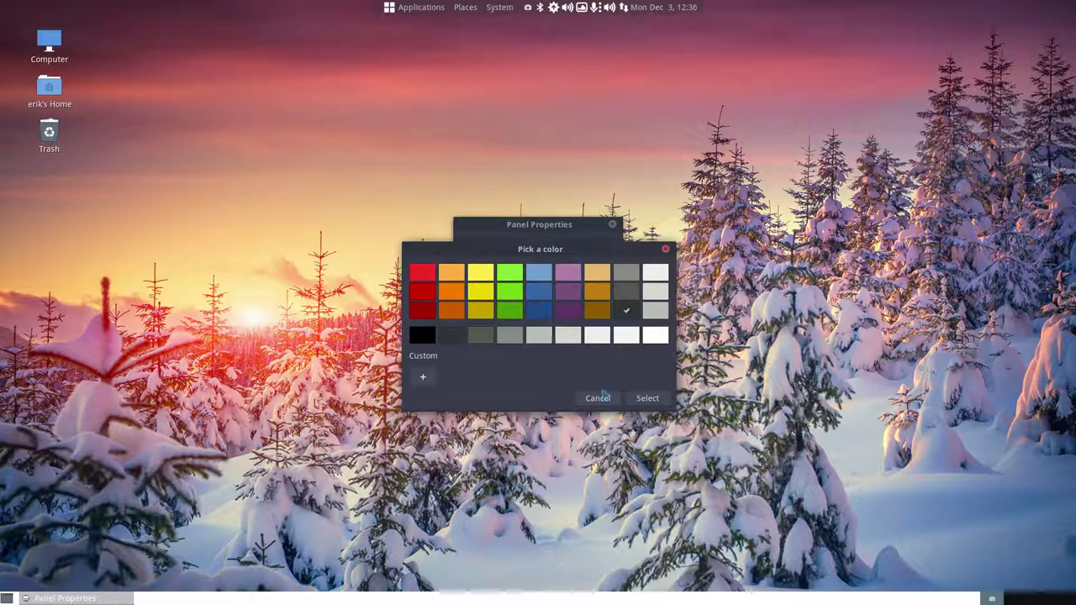
pyautogui.click(646, 399)
pyautogui.moveTo(597, 325); pyautogui.dragTo(535, 325)
pyautogui.press('Escape')
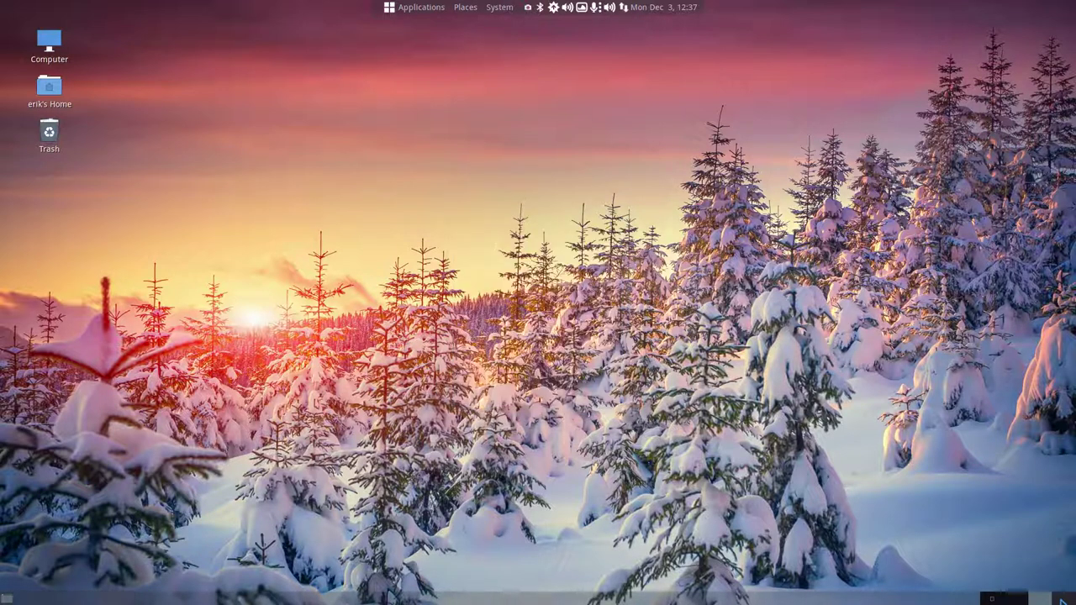
# Reduce the number of workspaces to 2 in the bottom panel's workspace switcher preferences and close them
pyautogui.rightClick(1049, 599)
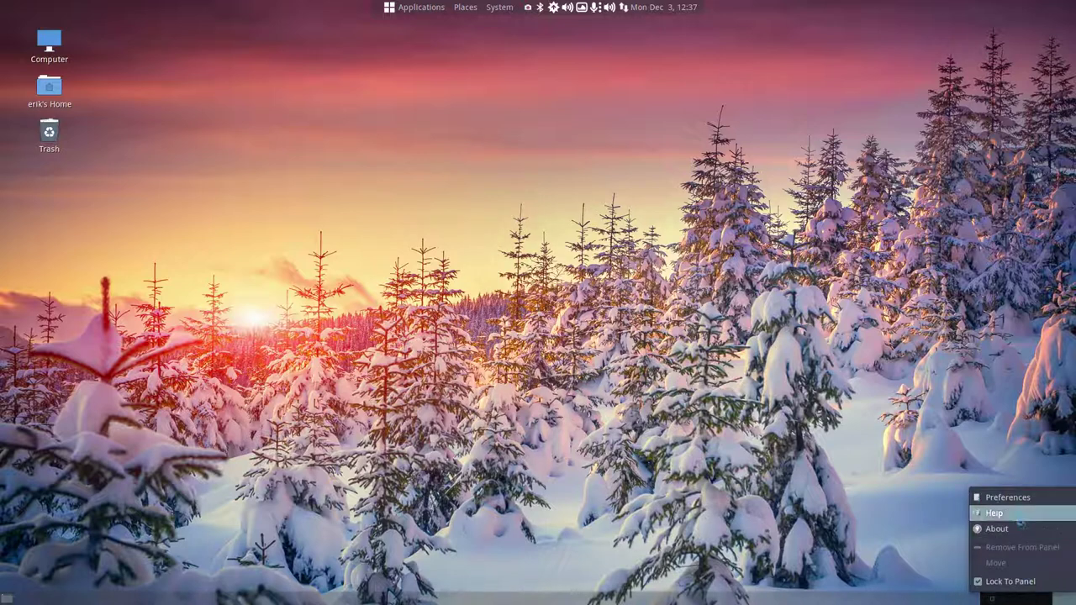
pyautogui.click(1008, 496)
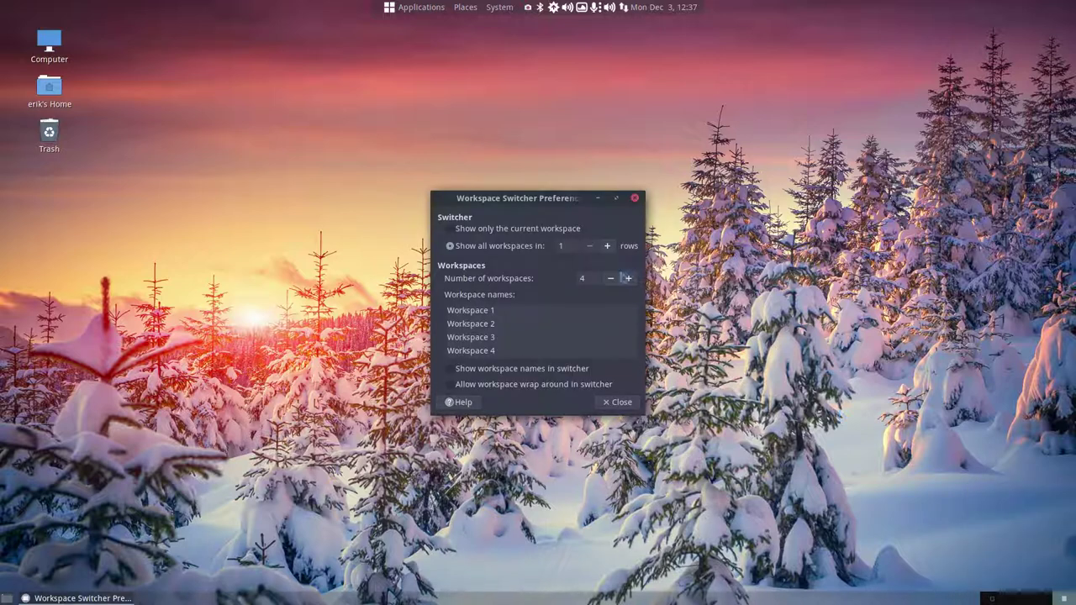
pyautogui.click(610, 278)
pyautogui.click(610, 278)
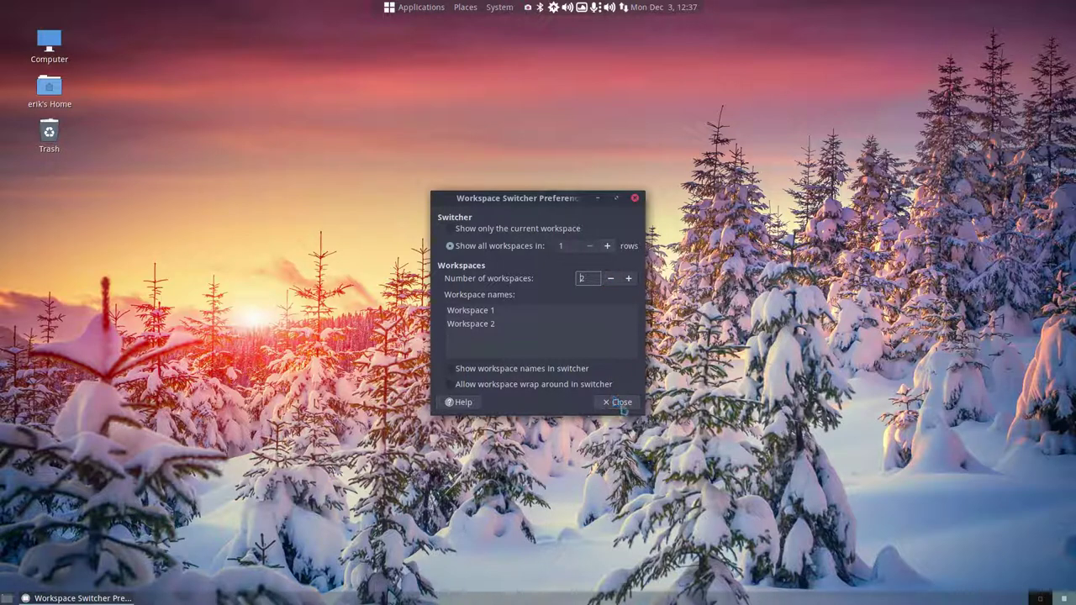
pyautogui.click(622, 403)
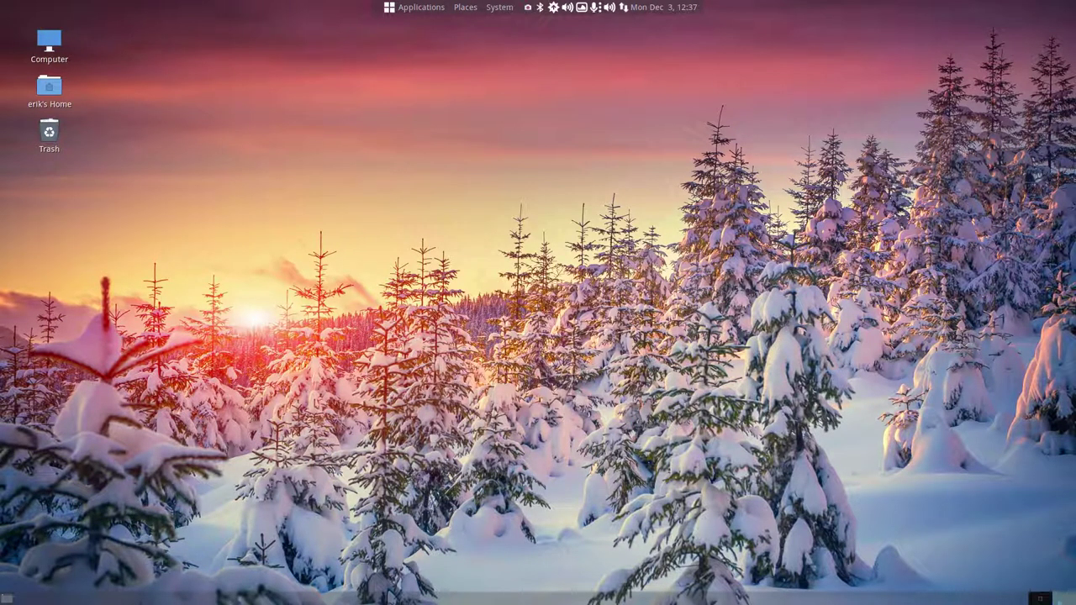
# Review the bottom panel's background settings once more and close its properties
pyautogui.rightClick(1064, 599)
pyautogui.click(1008, 538)
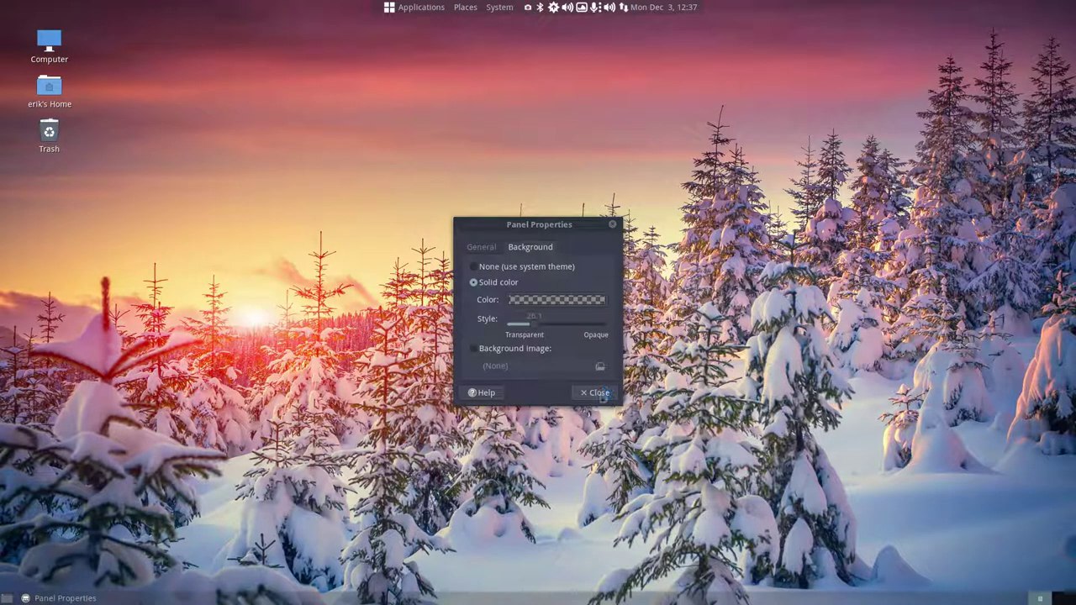
pyautogui.click(598, 393)
# Open the home folder from the desktop for a quick look, close it, and deselect its icon
pyautogui.doubleClick(49, 87)
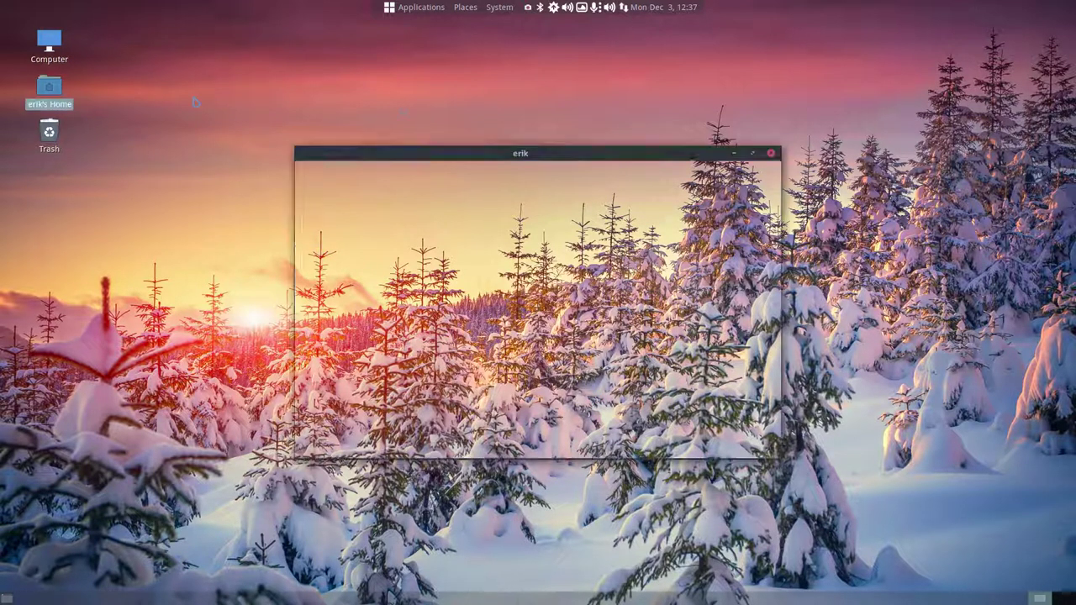
pyautogui.click(772, 155)
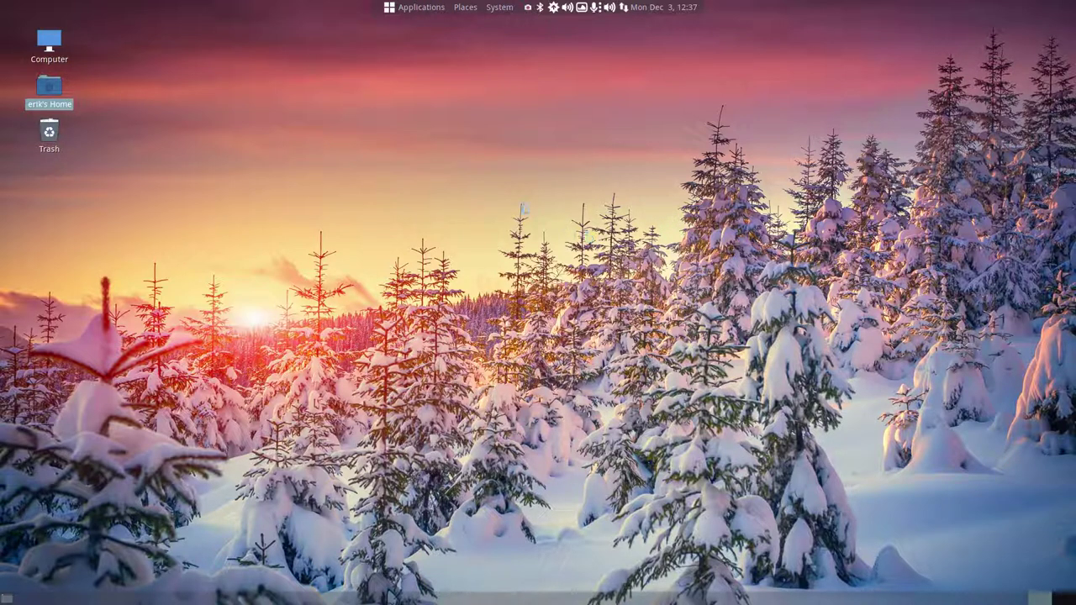
pyautogui.click(523, 209)
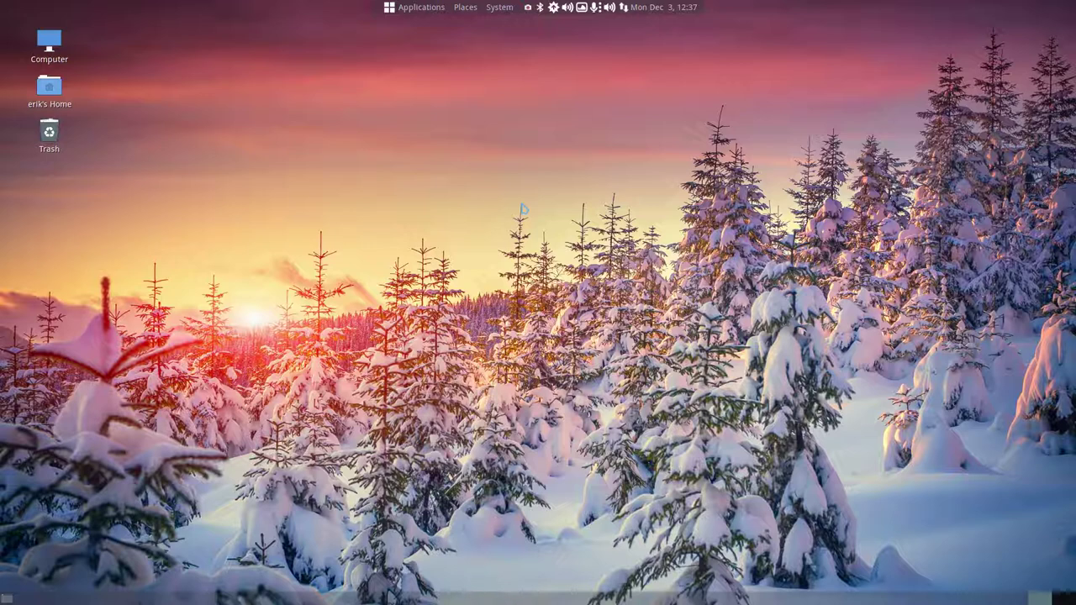
pyautogui.click(528, 7)
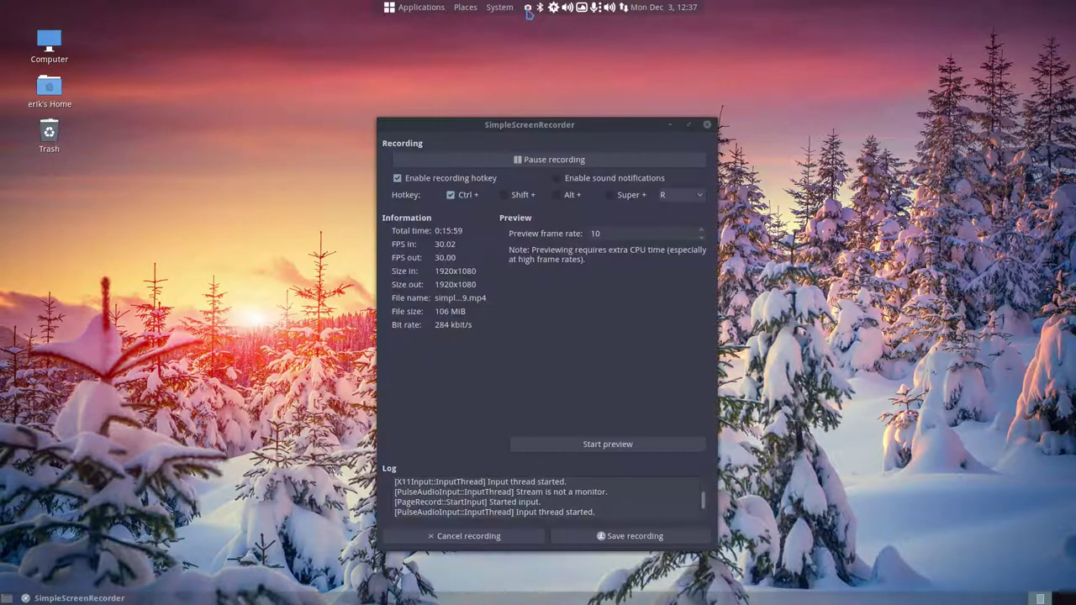